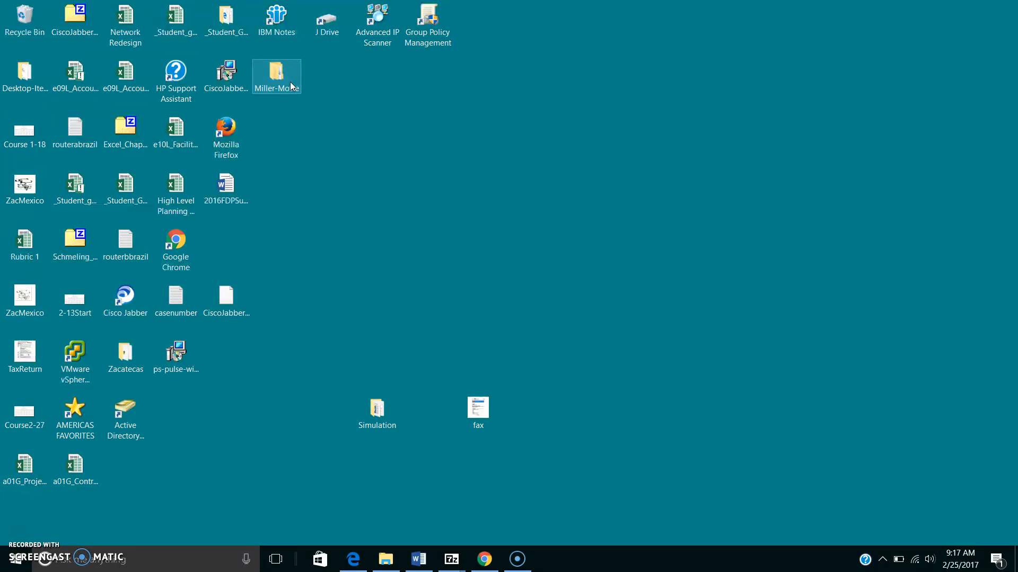
# Step: Open the Access web shortcut stored in the IT103 folder inside the desktop's Miller-Motte folder
pyautogui.doubleClick(290, 82)
pyautogui.click(185, 131)
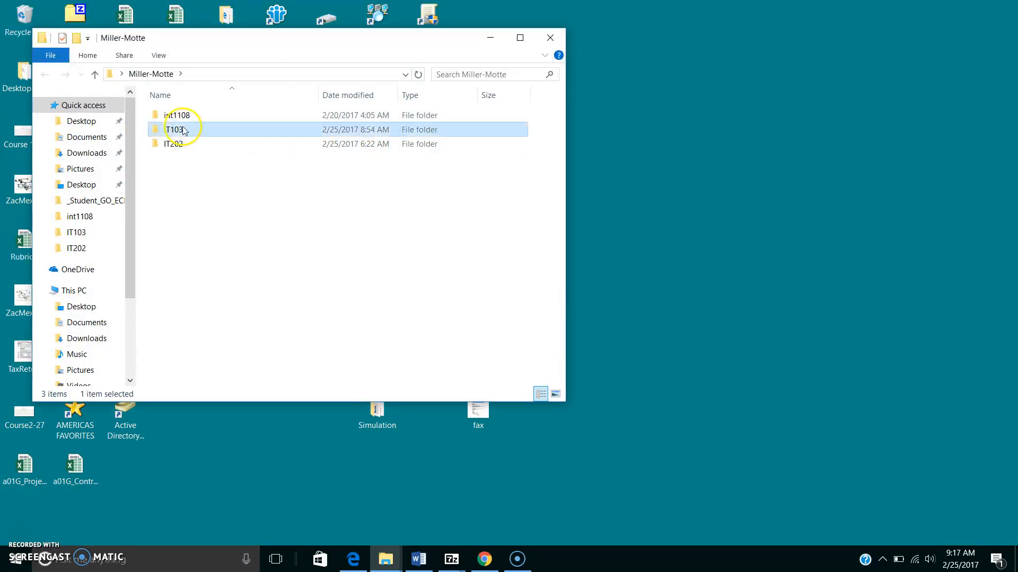
pyautogui.doubleClick(185, 131)
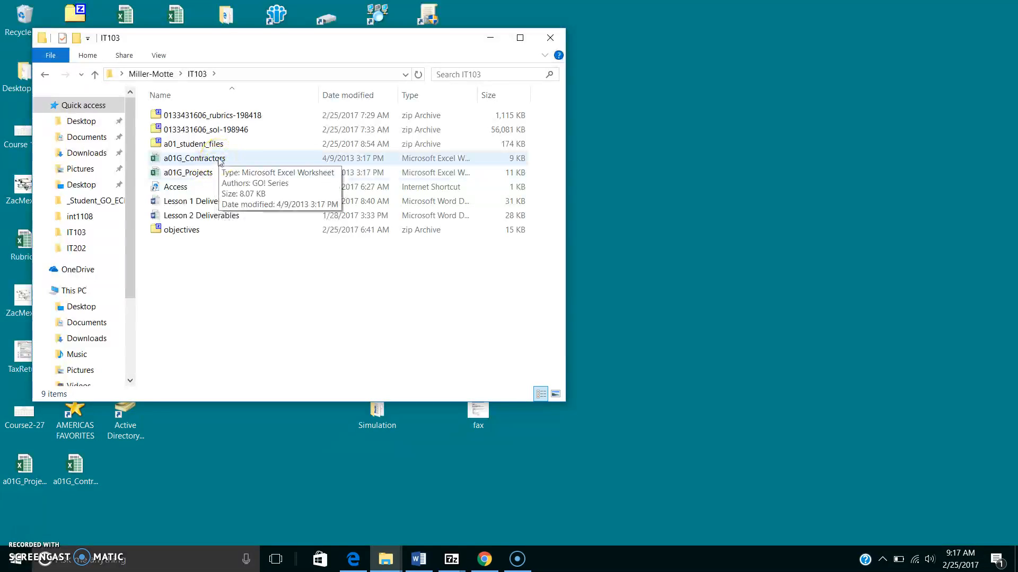
pyautogui.doubleClick(183, 187)
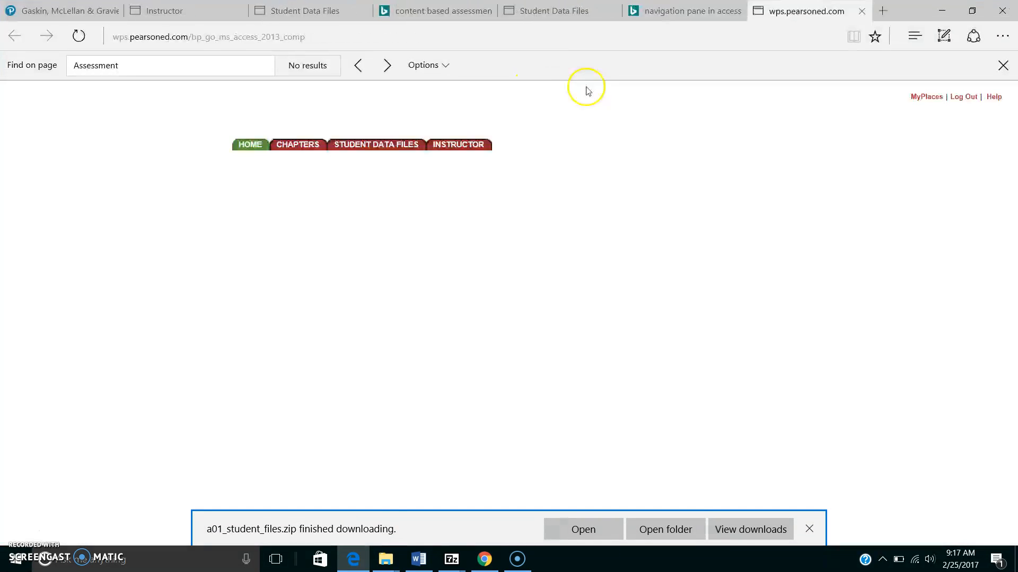
pyautogui.click(368, 34)
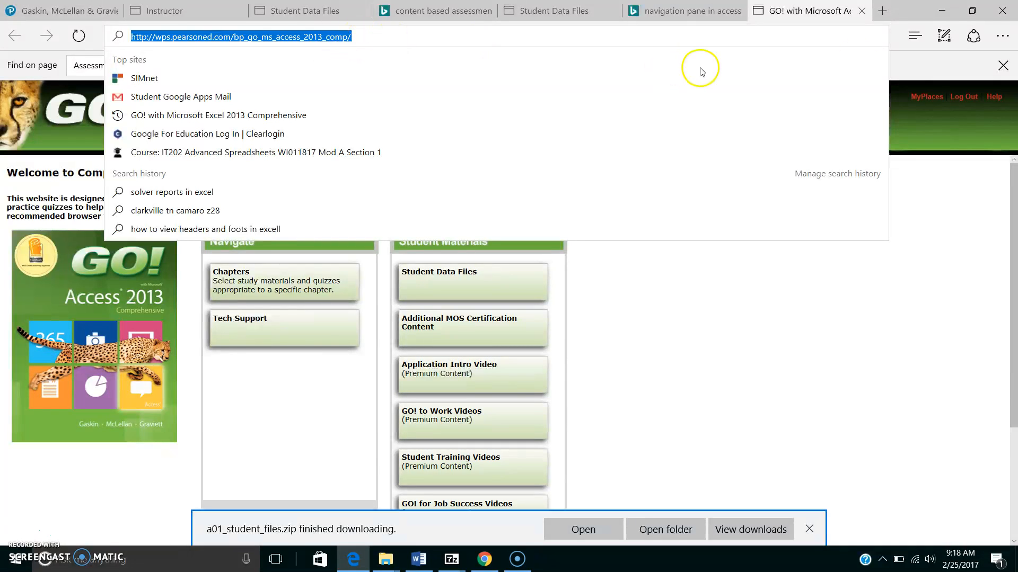
pyautogui.click(927, 77)
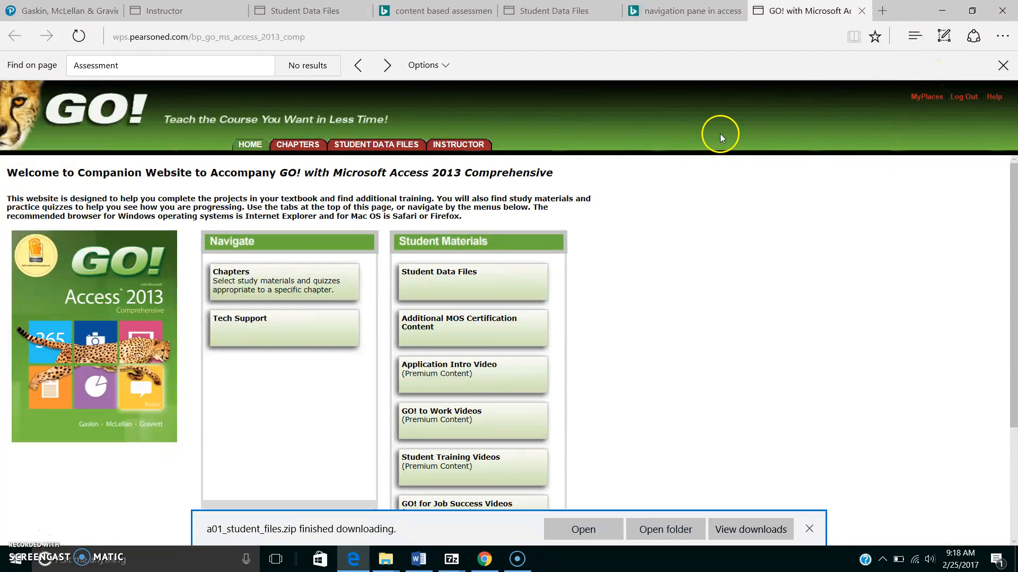
# Step: Download the Chapter 1 student data files from the companion website and save them to the Desktop as a01_student_files
pyautogui.click(448, 283)
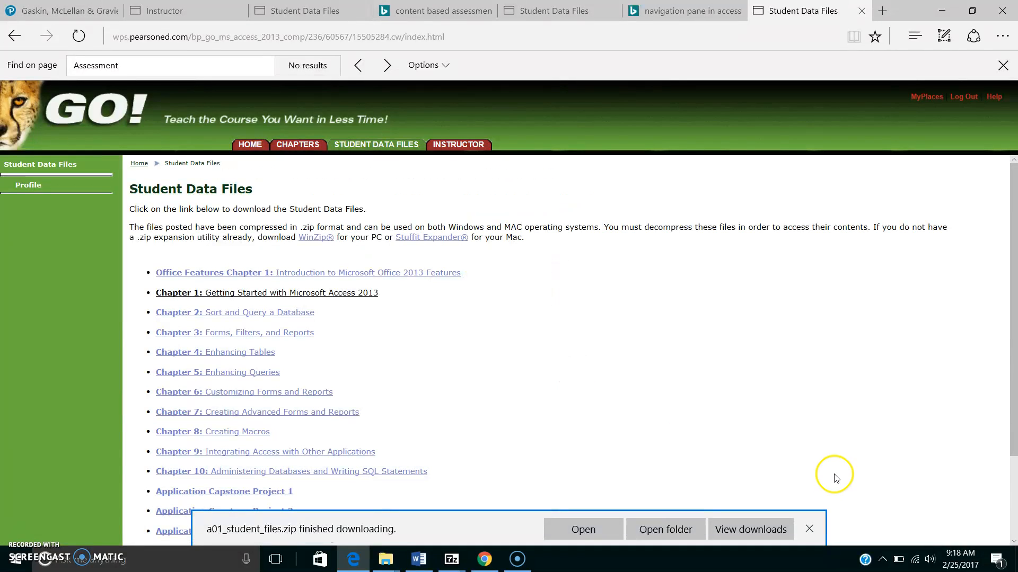
pyautogui.click(809, 529)
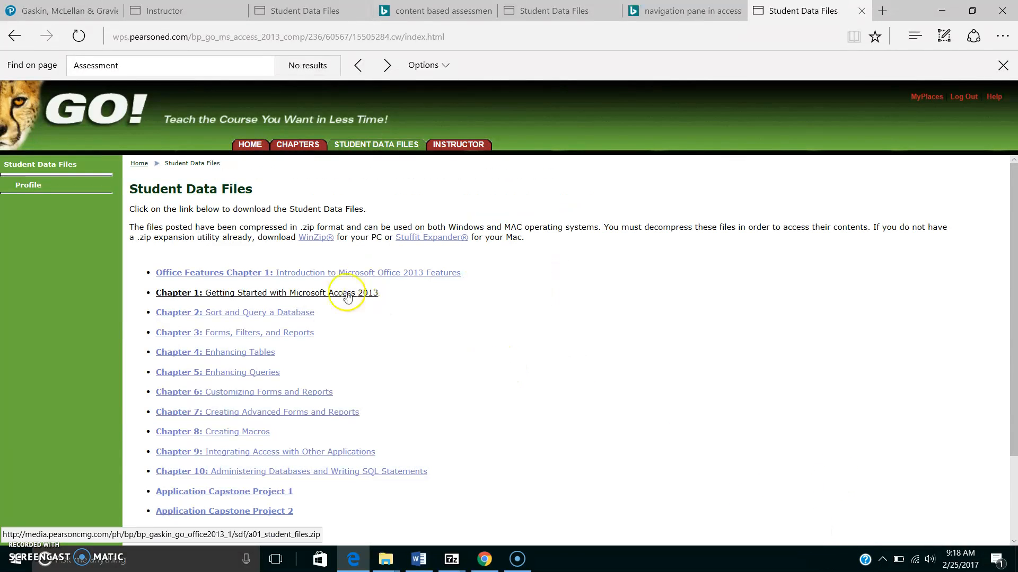
pyautogui.click(318, 297)
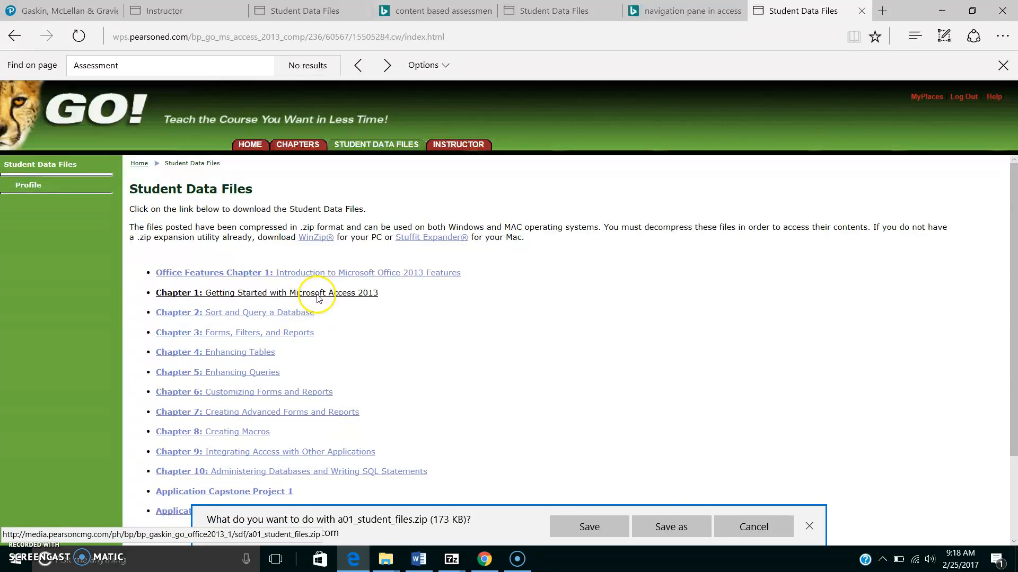
pyautogui.click(660, 526)
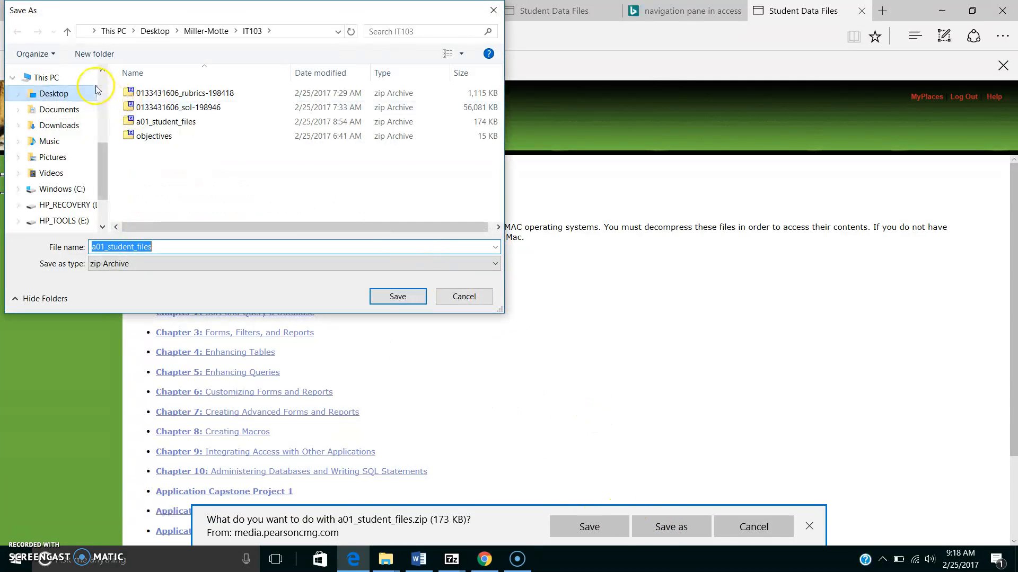
pyautogui.click(154, 31)
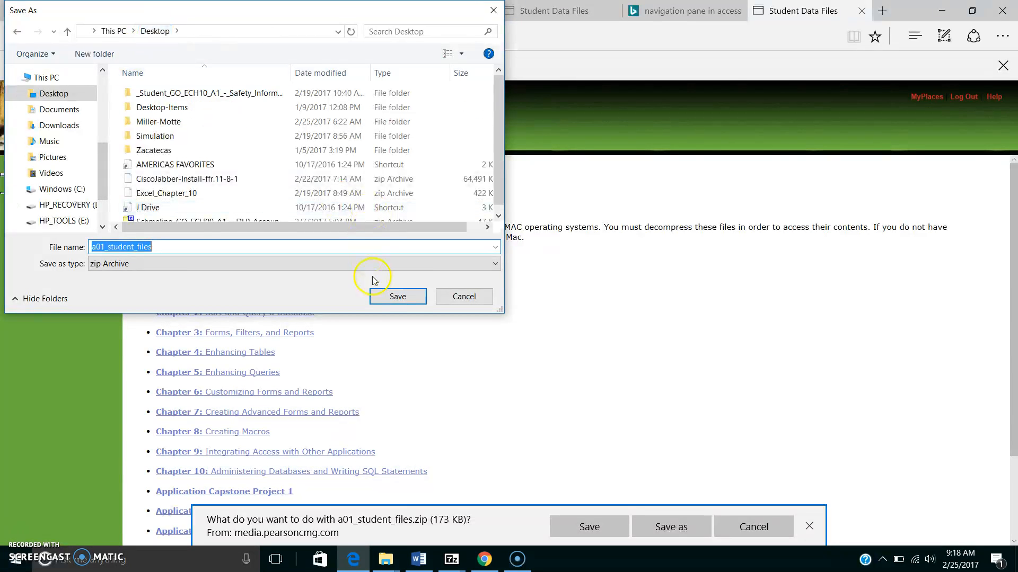
pyautogui.click(387, 296)
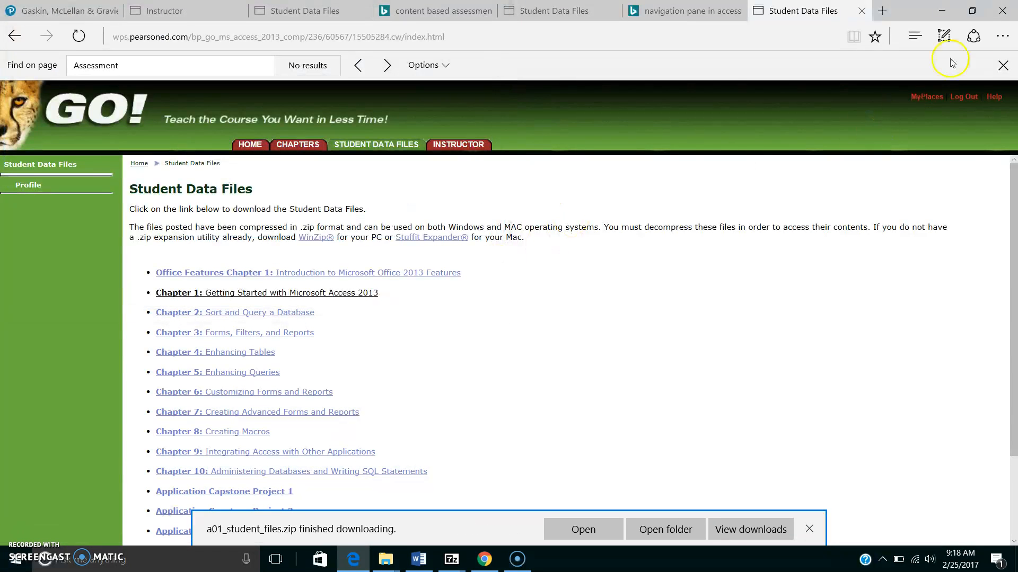
# Step: Minimize the open windows and open the downloaded a01_student_files archive in the file browser, down to its inner a01_student_files folder
pyautogui.click(942, 10)
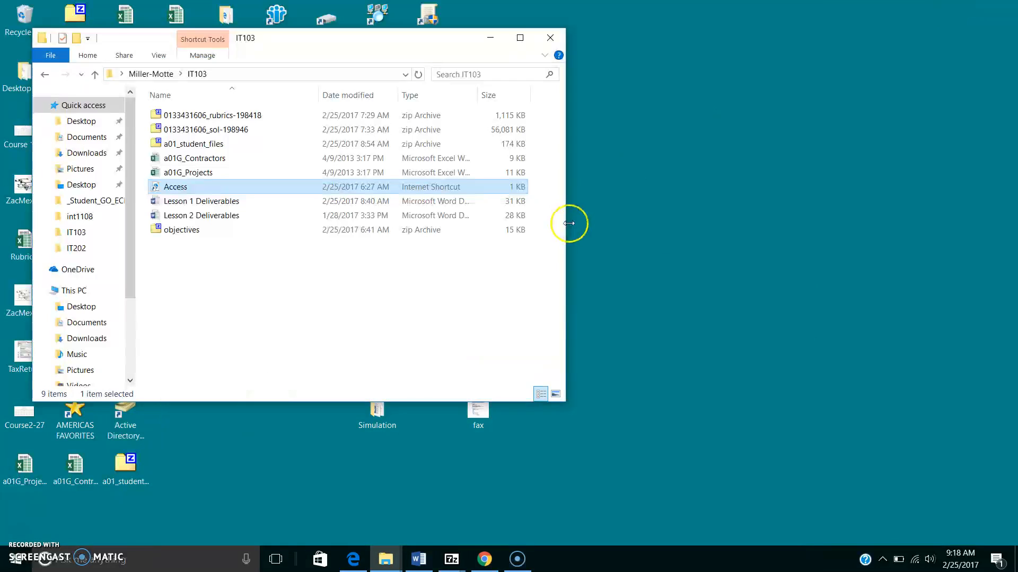
pyautogui.click(489, 37)
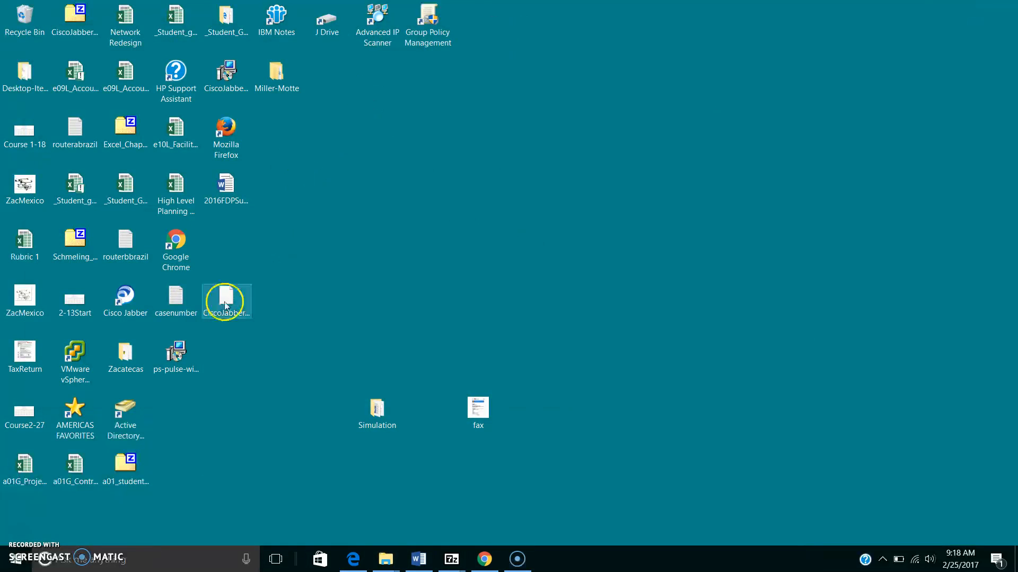
pyautogui.rightClick(122, 466)
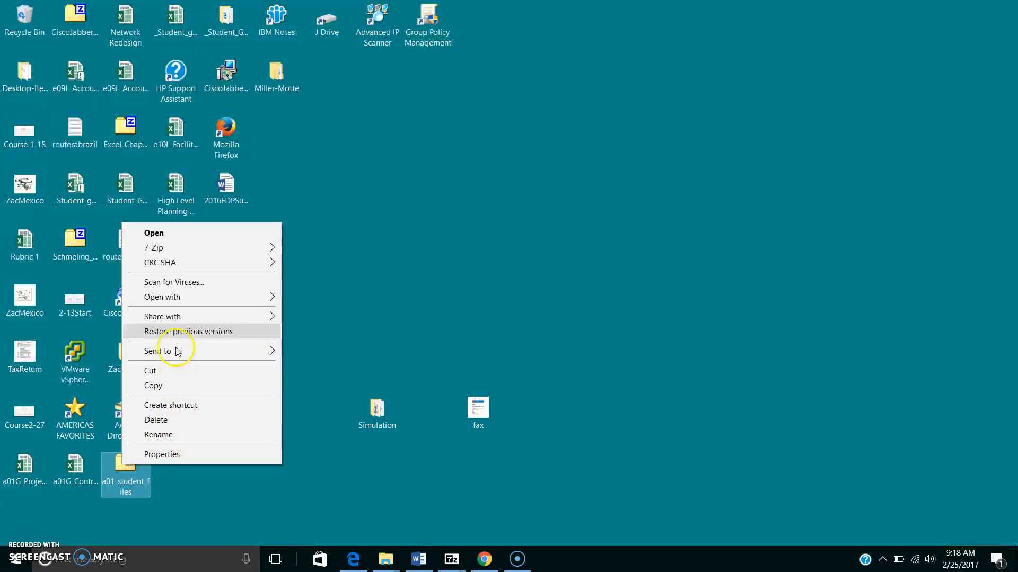
pyautogui.moveTo(186, 249)
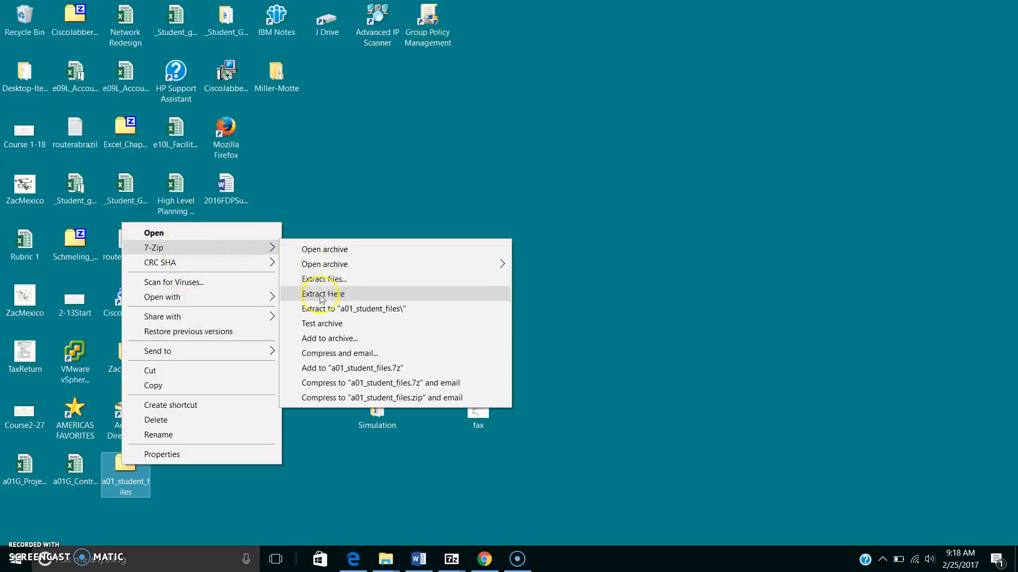
pyautogui.moveTo(247, 354)
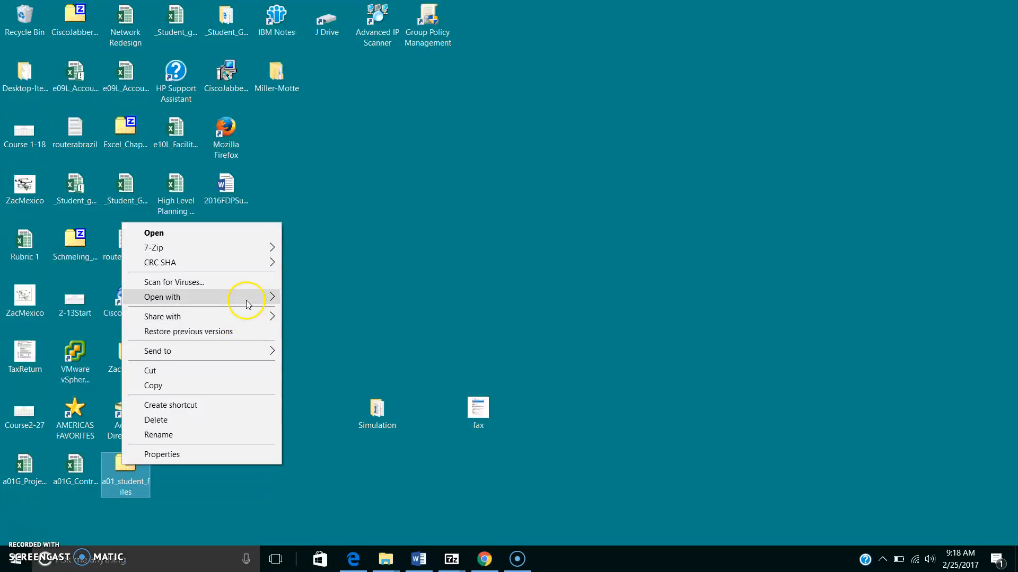
pyautogui.moveTo(245, 297)
pyautogui.click(323, 313)
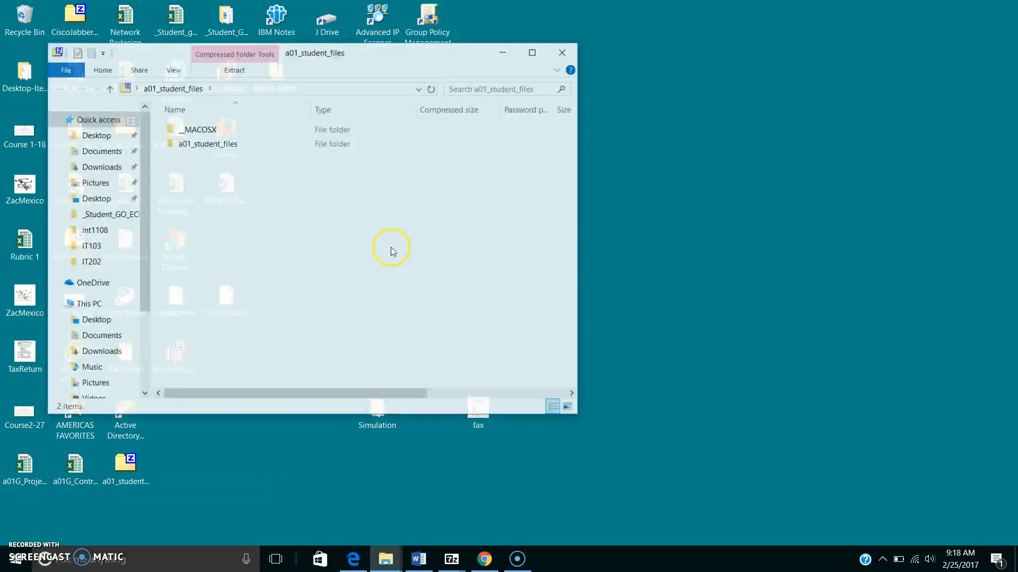
pyautogui.doubleClick(222, 144)
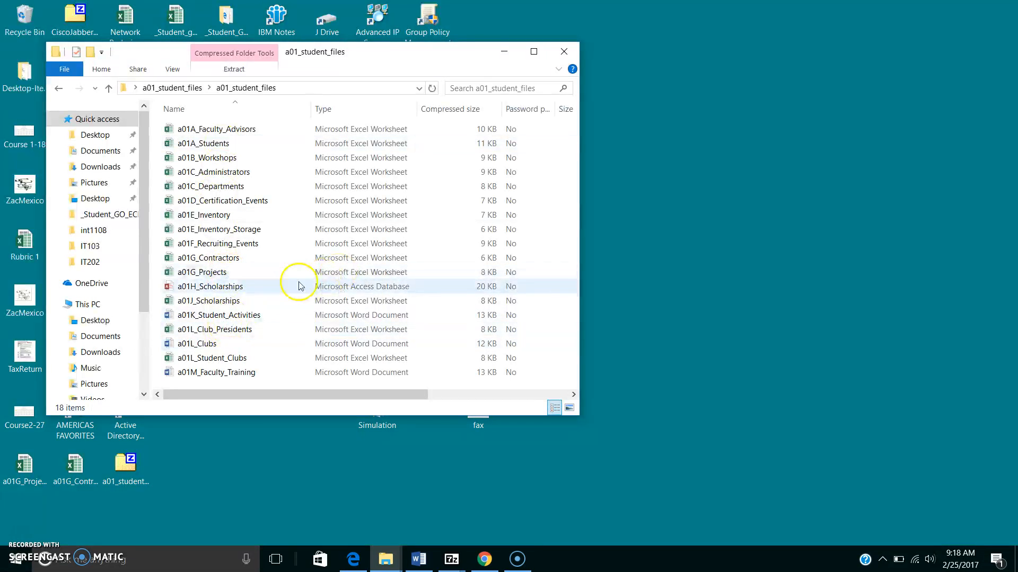
# Step: Copy a01G_Contractors and a01G_Projects from the archive to the desktop, replacing the existing files, and close the archive window
pyautogui.click(258, 261)
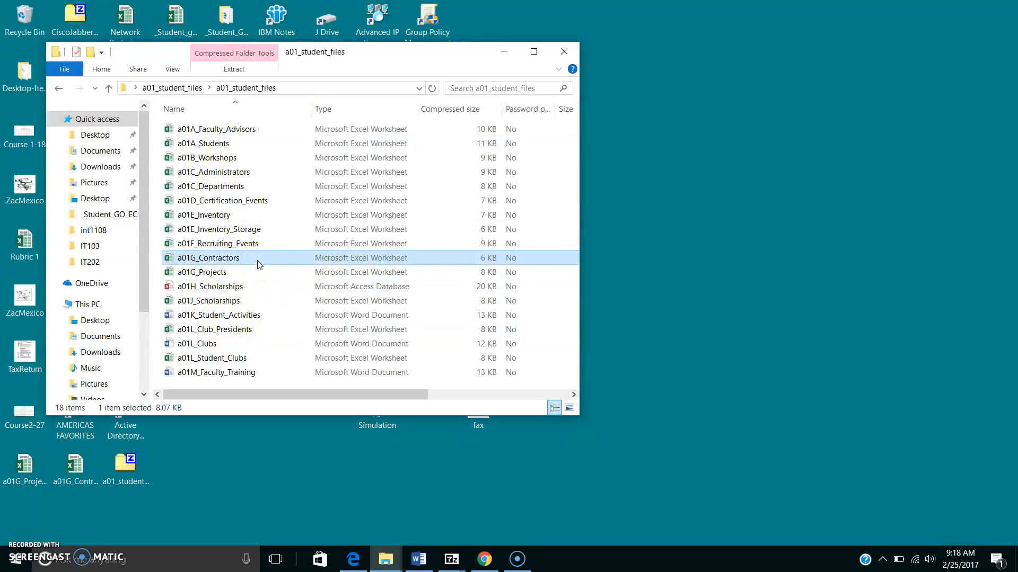
pyautogui.hotkey('shift', 'Down')
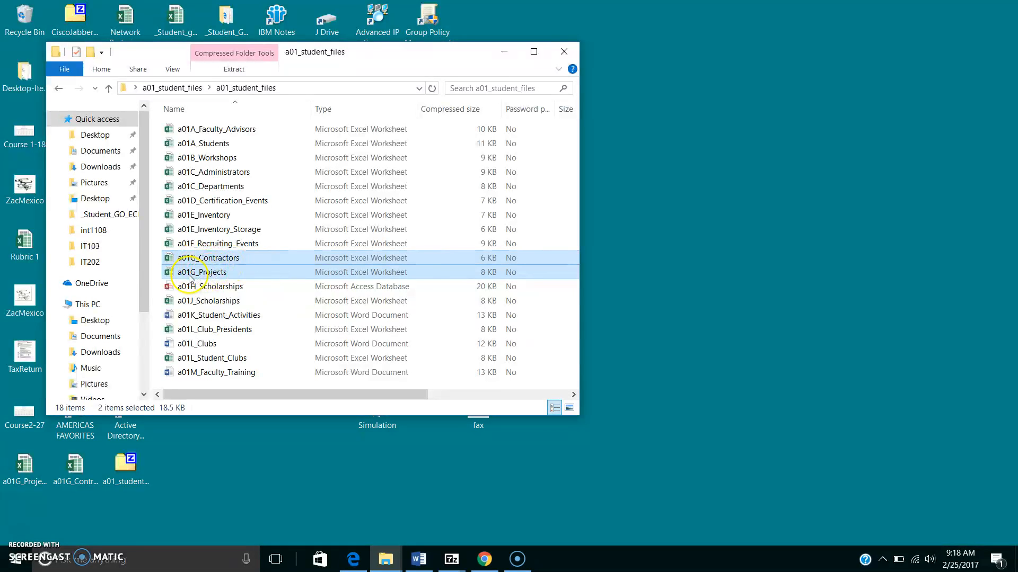
pyautogui.moveTo(209, 268); pyautogui.dragTo(653, 294)
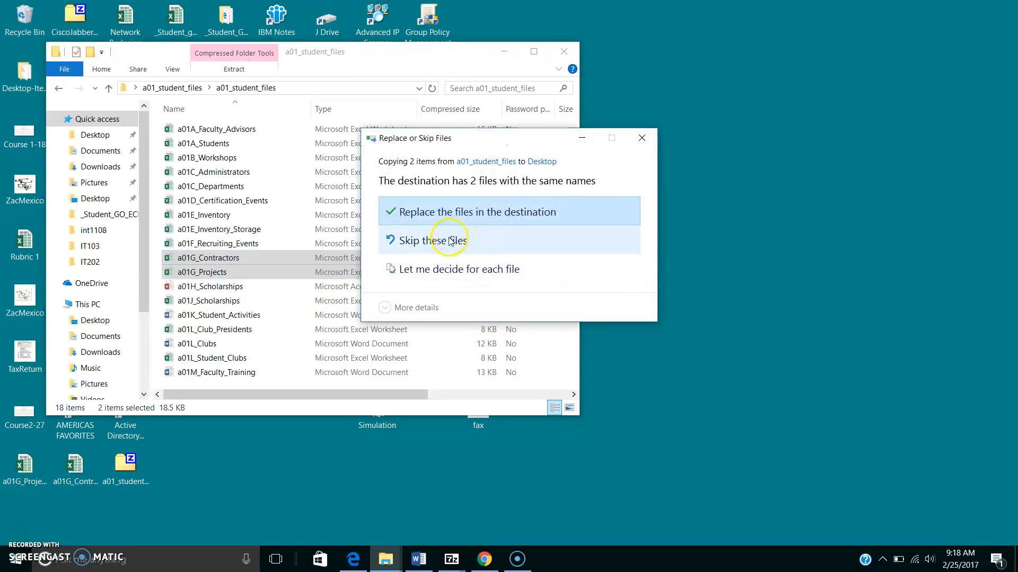
pyautogui.click(440, 212)
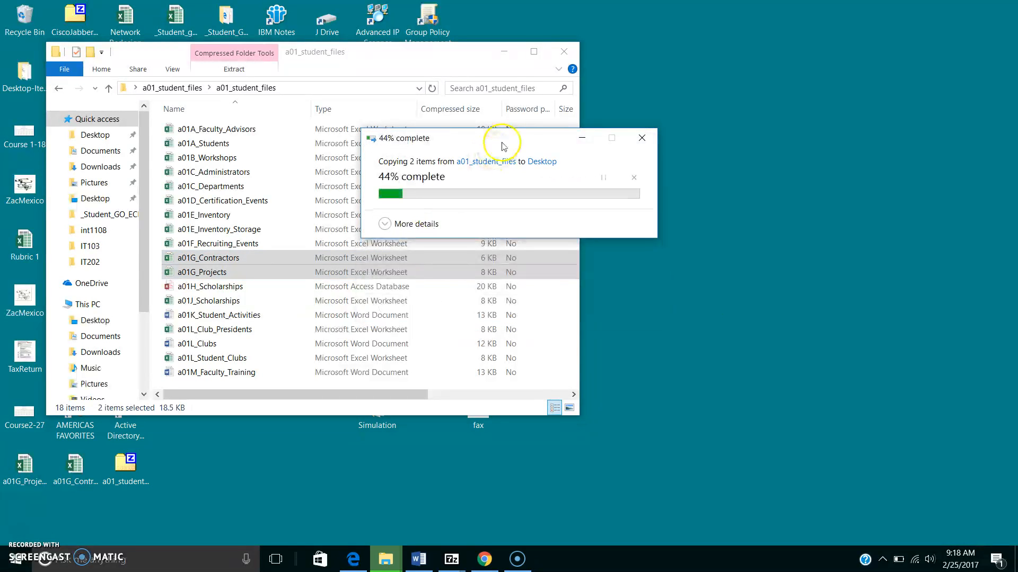
pyautogui.click(564, 51)
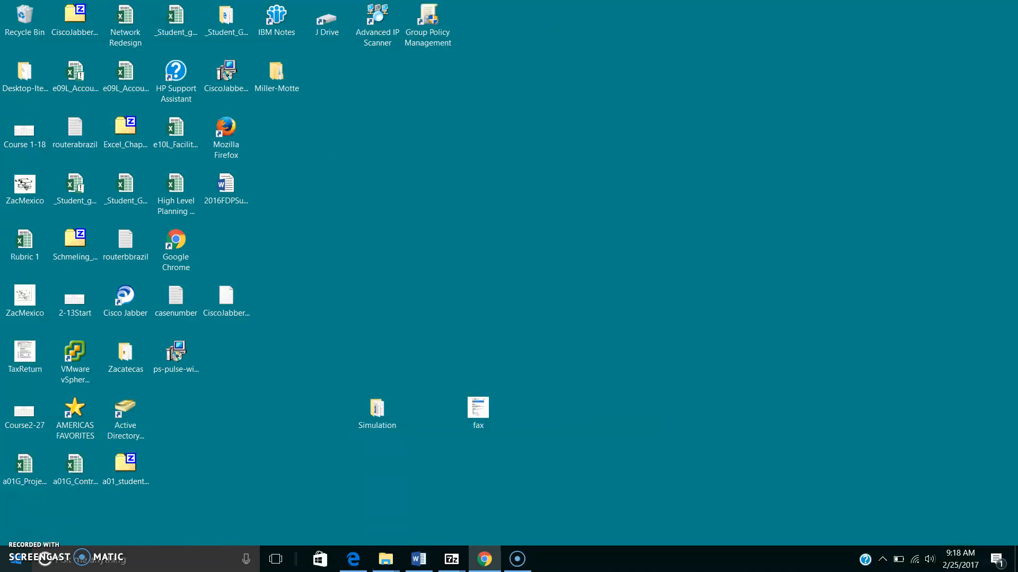
# Step: Switch to Access 2013 and create a blank desktop database named with the student's last and first name followed by _1G_College Construction
pyautogui.click(6, 568)
pyautogui.write('ace')
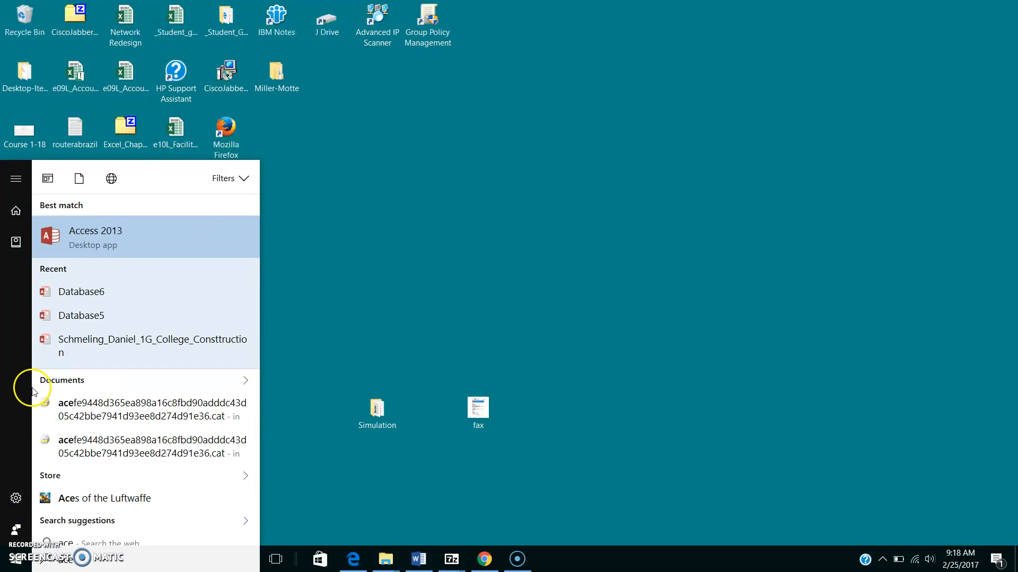
pyautogui.click(127, 245)
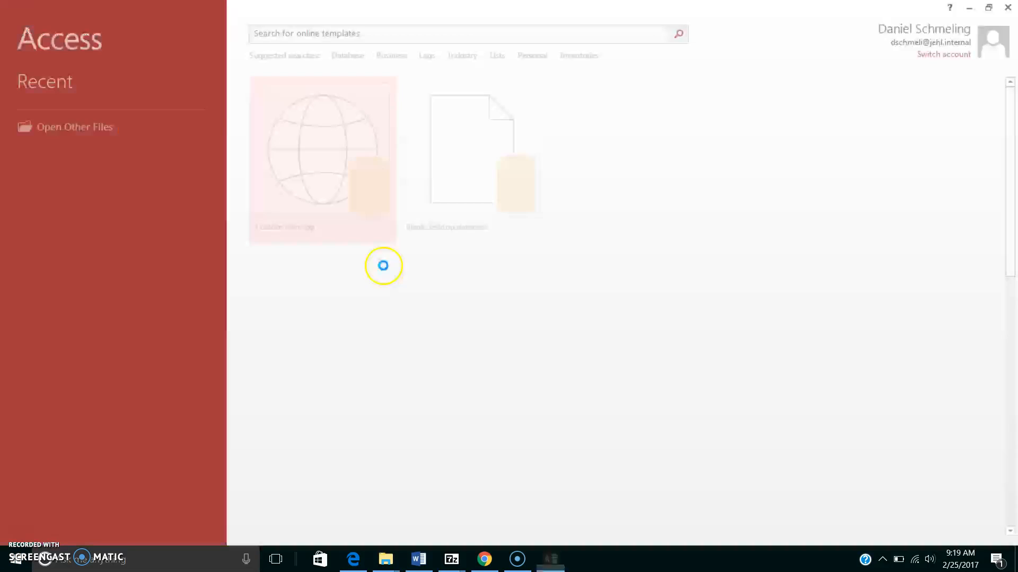
pyautogui.click(499, 183)
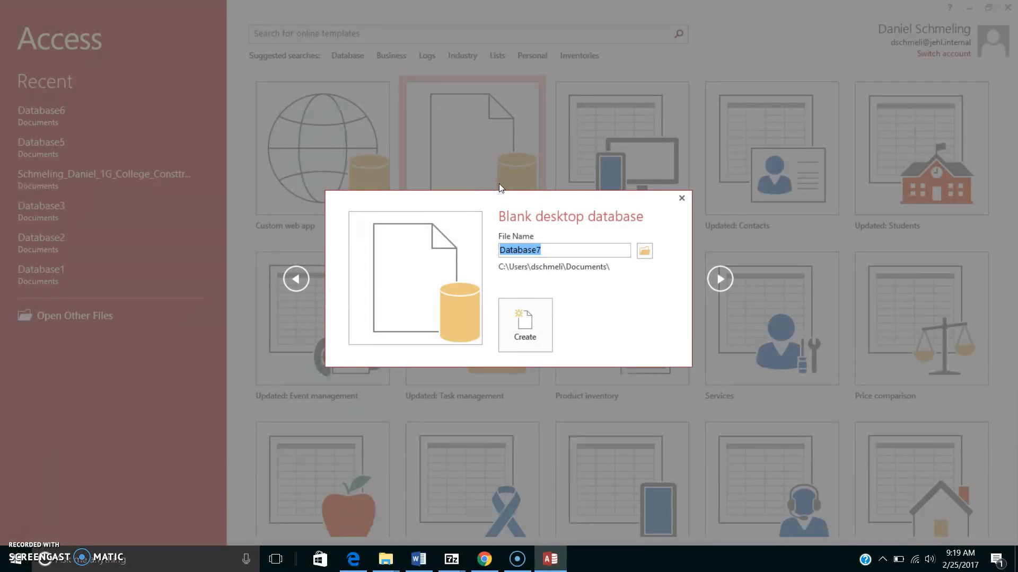
pyautogui.write('Schmeling_Daniel_1G_Col')
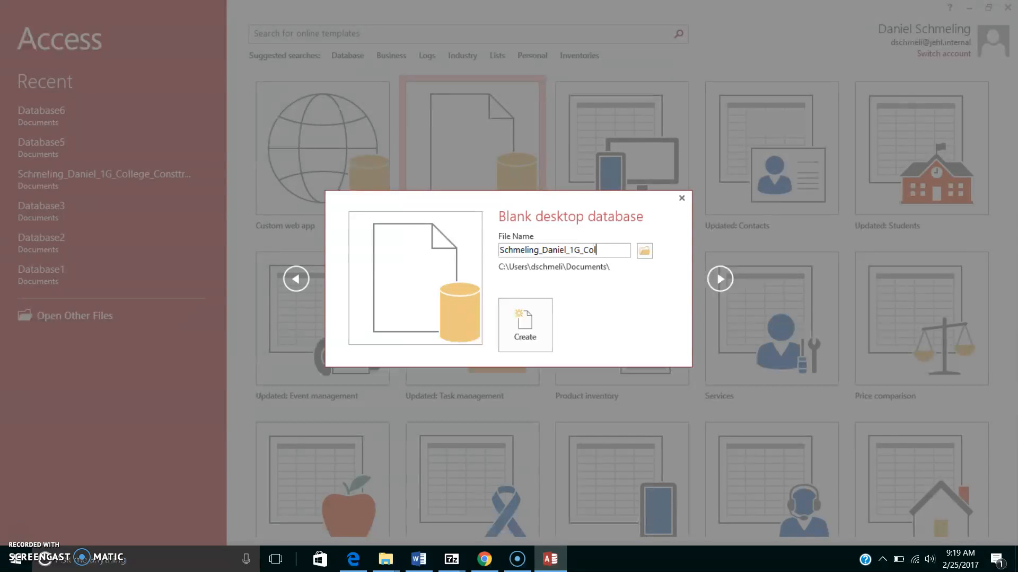
pyautogui.write('Cons')
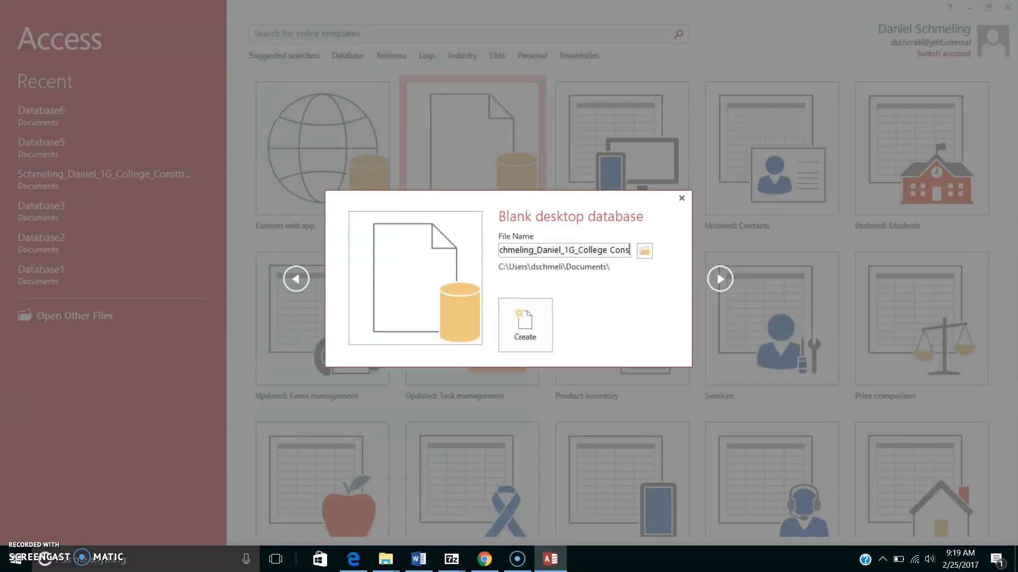
pyautogui.write('truction')
pyautogui.click(534, 320)
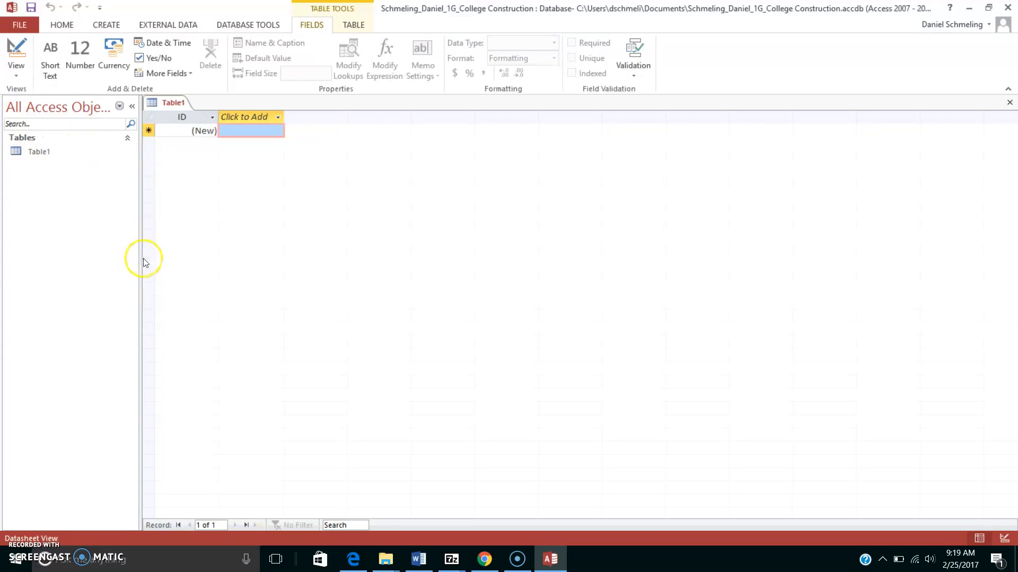
# Step: Collapse and expand the Navigation Pane repeatedly, leaving it expanded
pyautogui.click(132, 109)
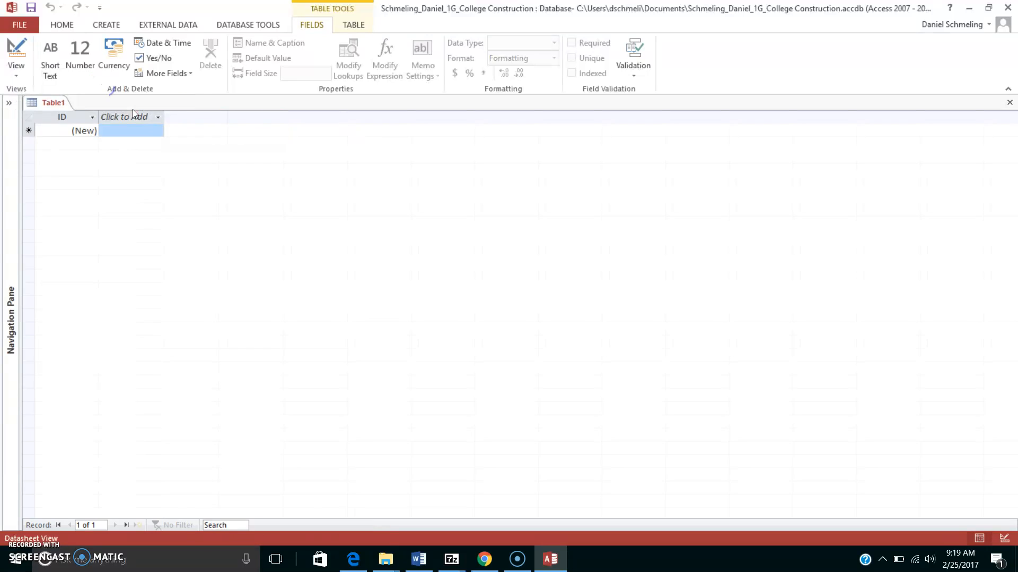
pyautogui.click(6, 317)
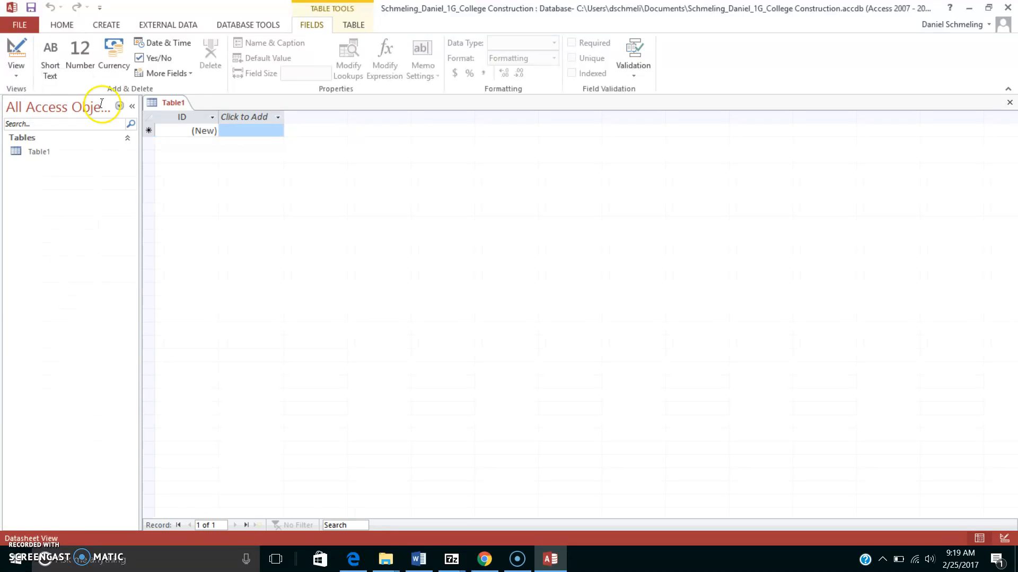
pyautogui.click(132, 107)
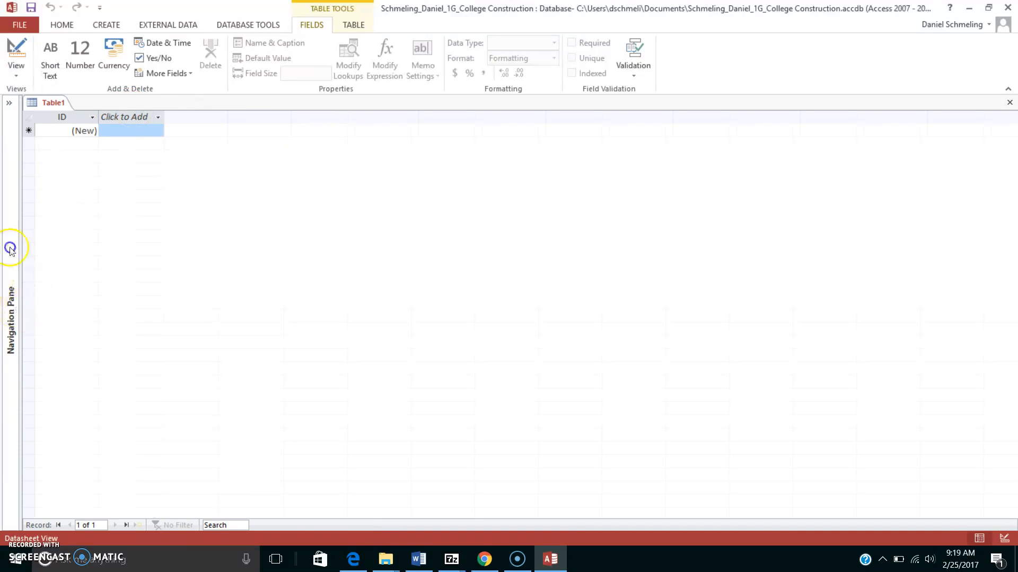
pyautogui.click(10, 245)
pyautogui.click(132, 105)
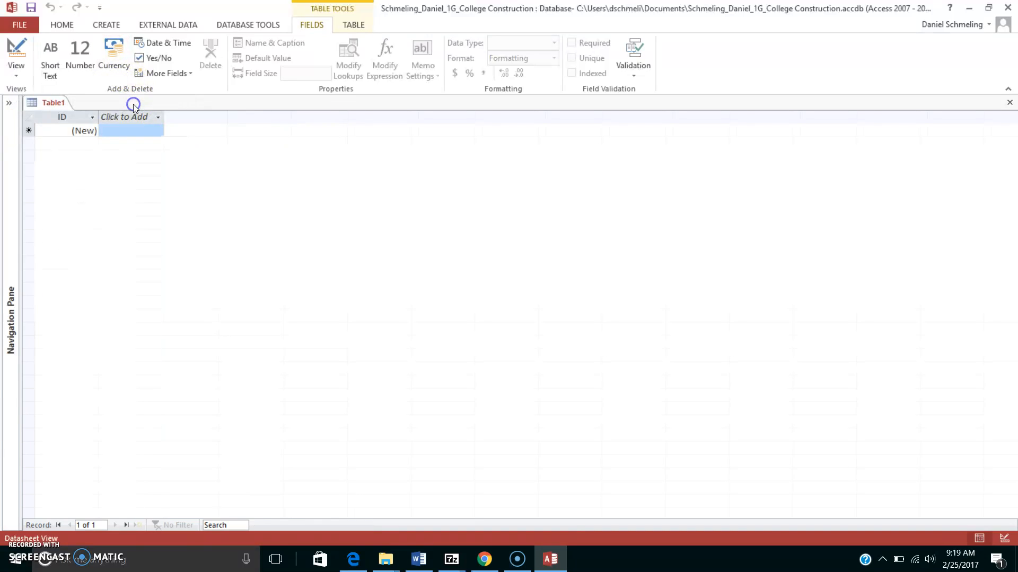
pyautogui.click(11, 280)
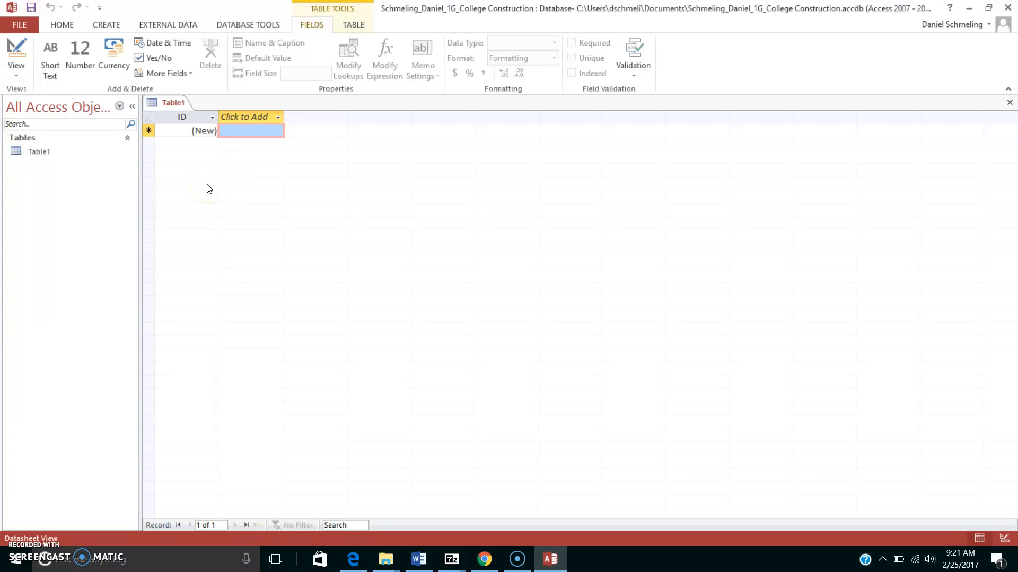
# Step: Add a Short Text field named Building Project after the ID field and fit its column width to the name
pyautogui.click(234, 116)
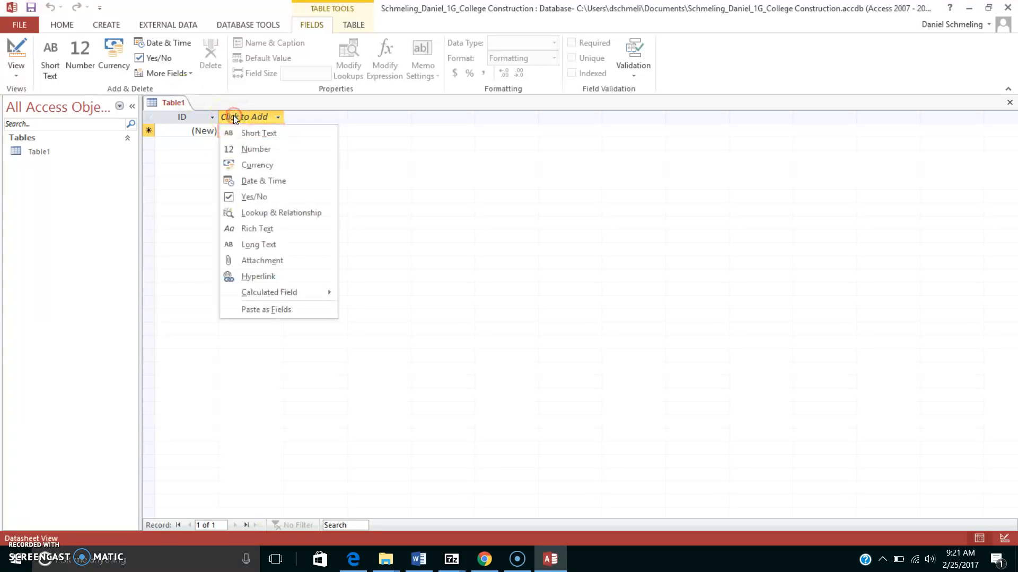
pyautogui.click(240, 131)
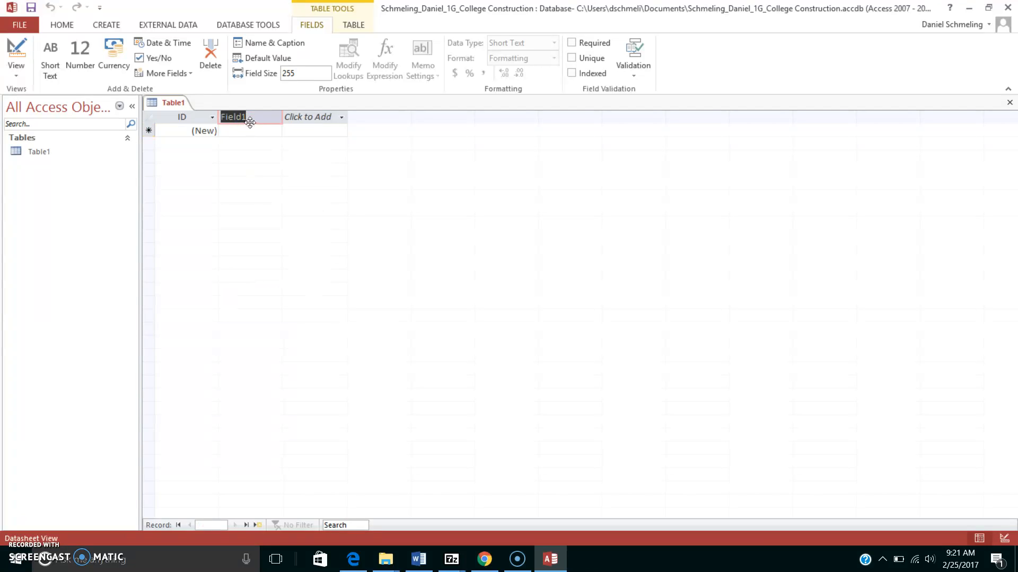
pyautogui.rightClick(250, 120)
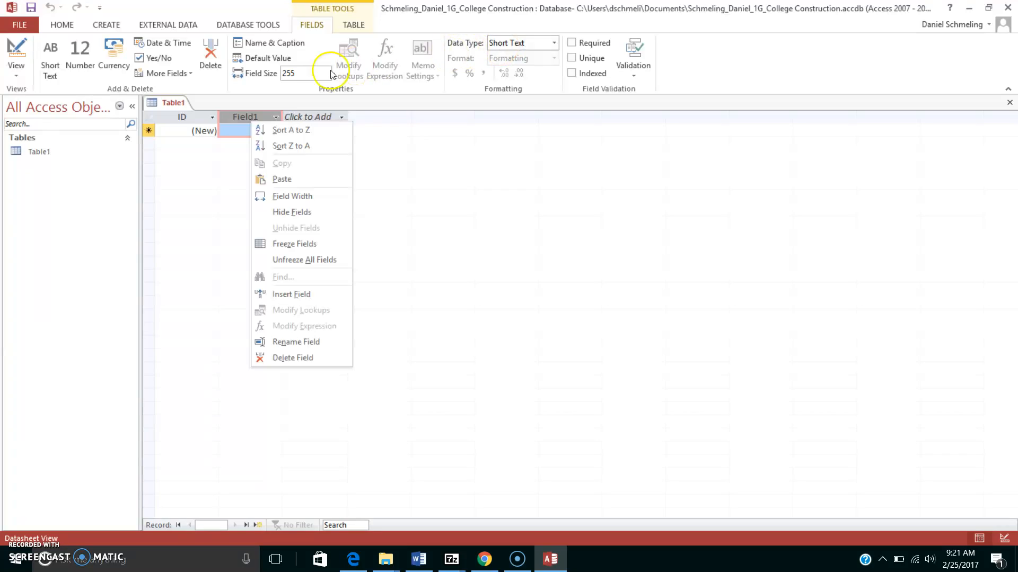
pyautogui.click(227, 131)
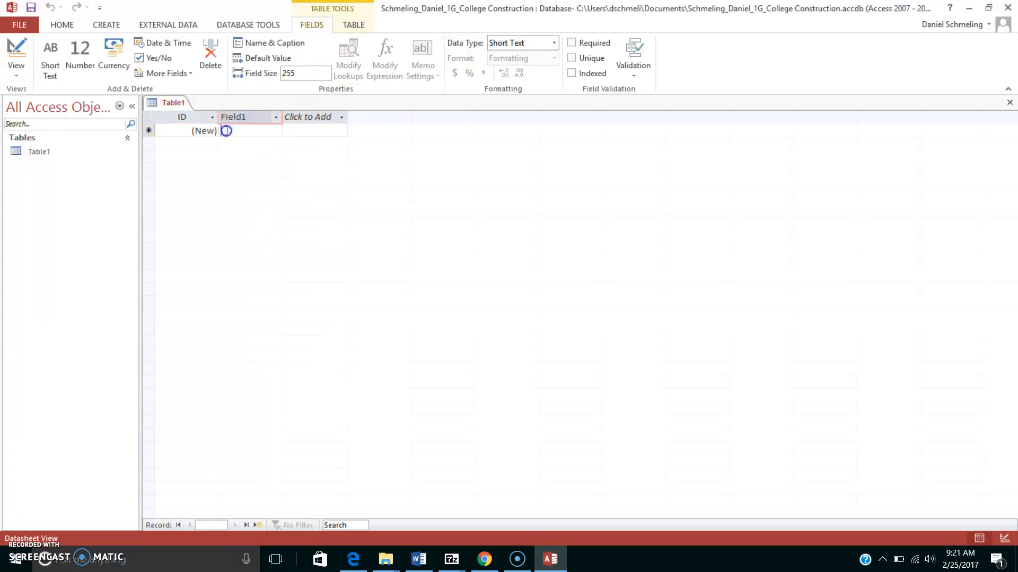
pyautogui.doubleClick(248, 117)
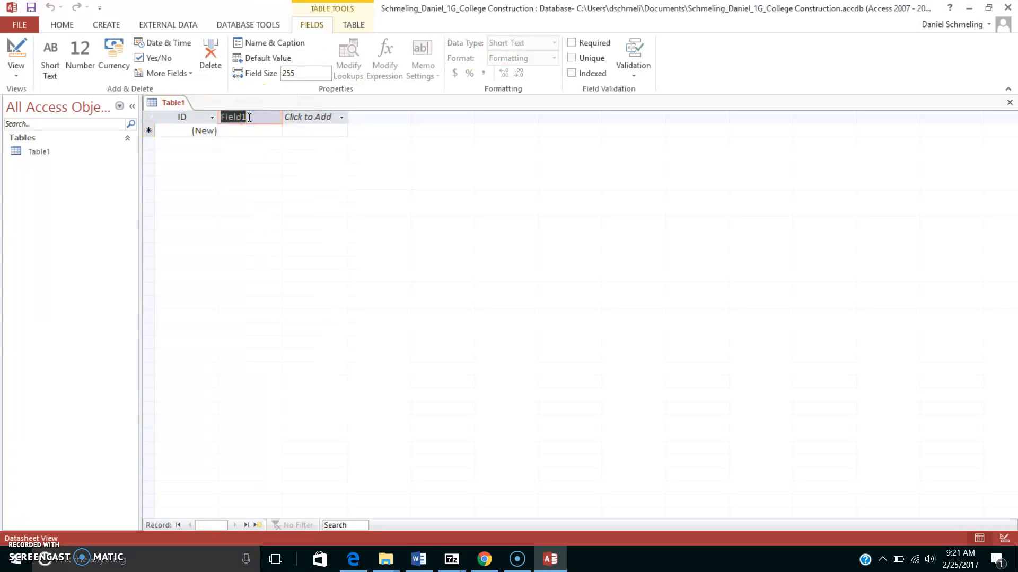
pyautogui.write('Building Projec')
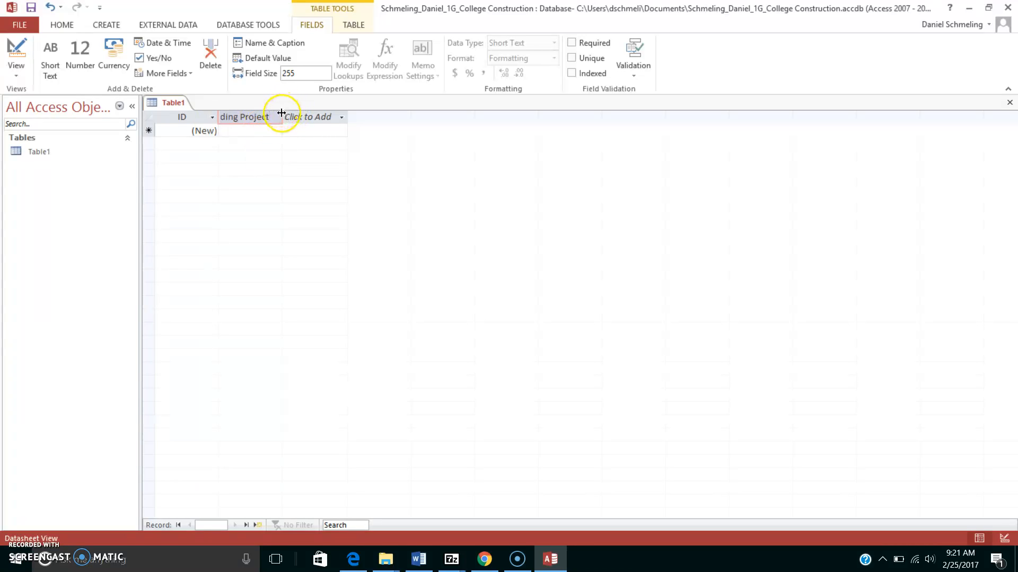
pyautogui.press('Return')
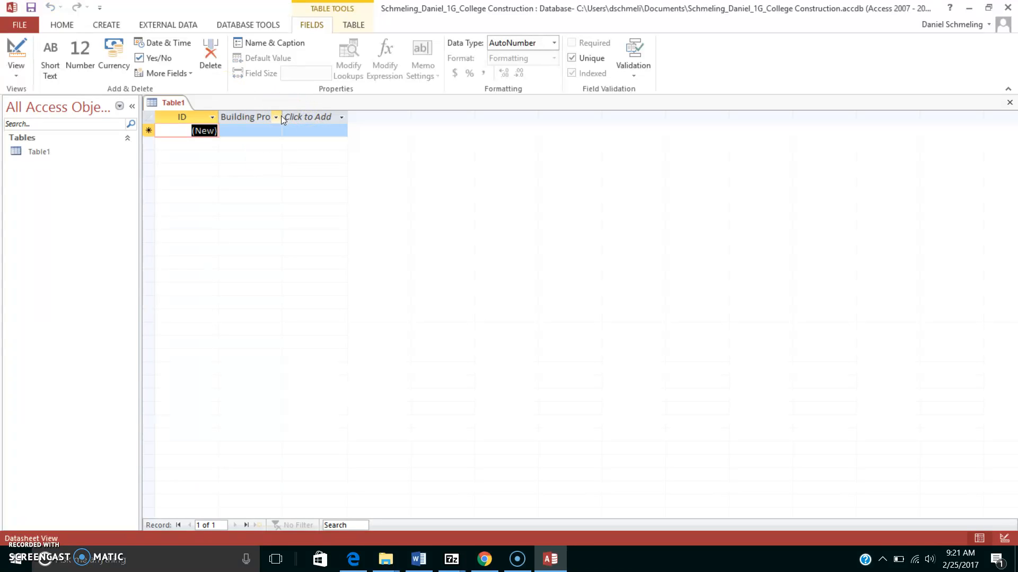
pyautogui.doubleClick(281, 113)
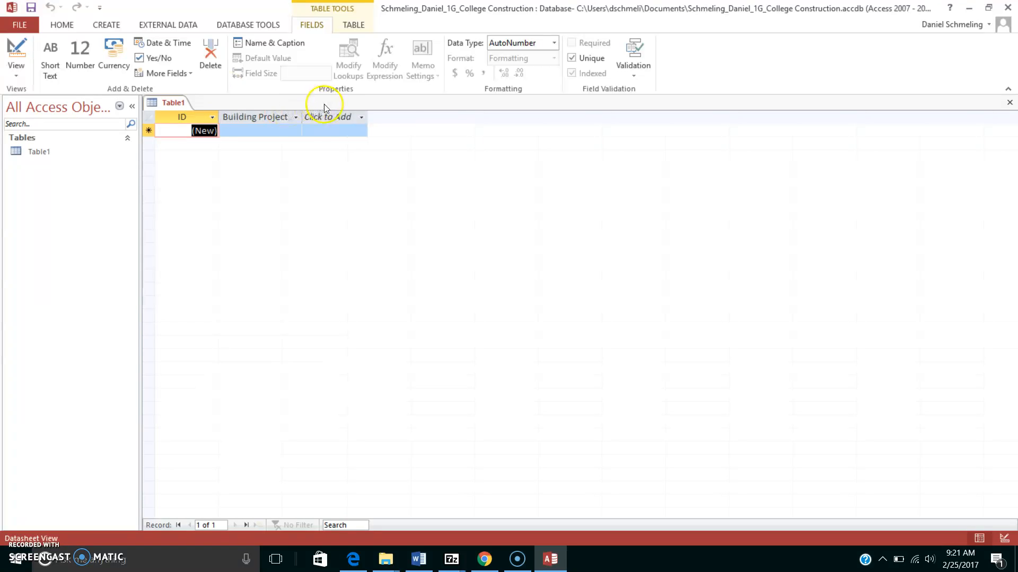
# Step: Add two more Short Text fields named Site and Contractor after Building Project
pyautogui.click(331, 117)
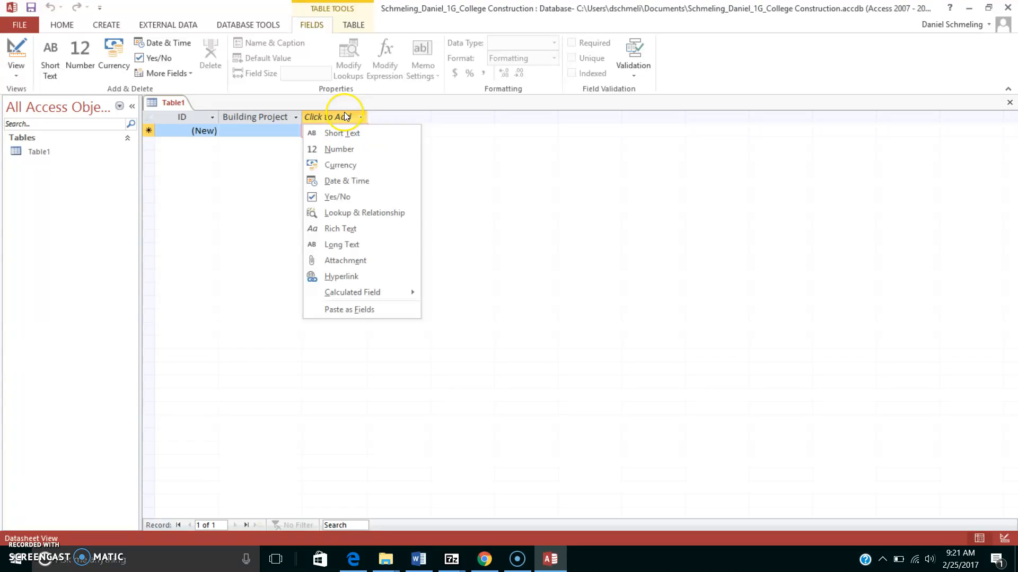
pyautogui.click(347, 139)
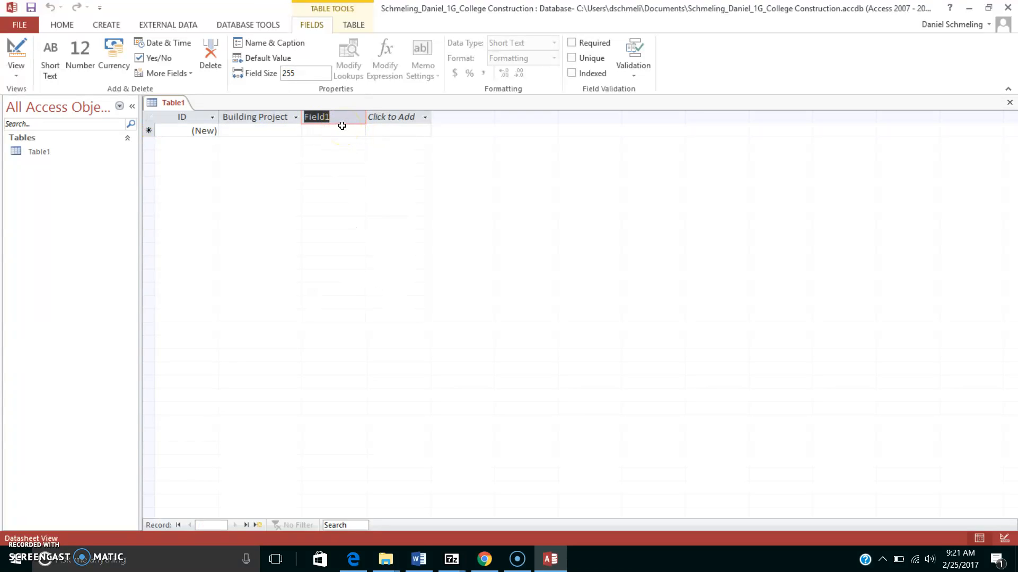
pyautogui.write('Site')
pyautogui.click(415, 119)
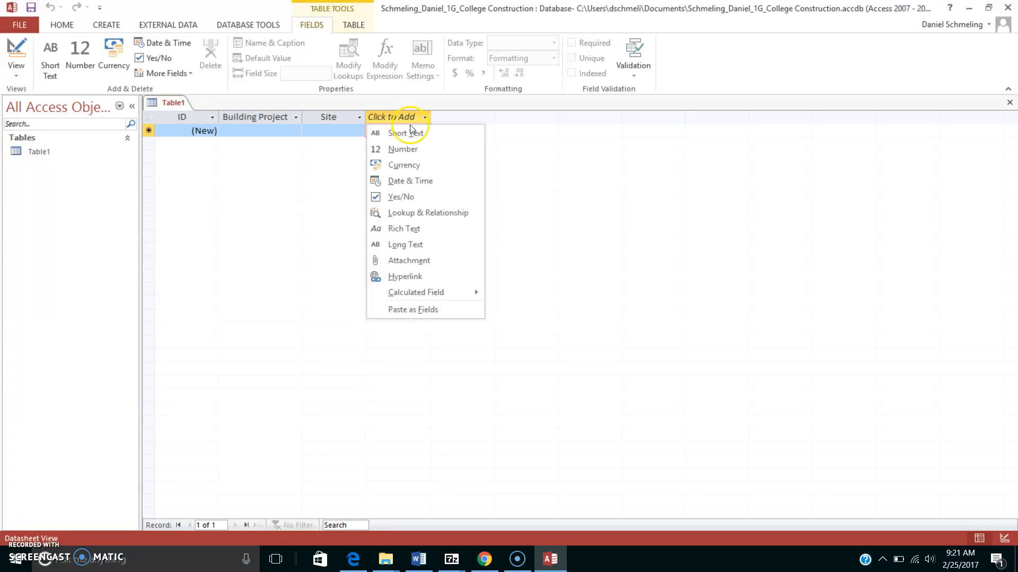
pyautogui.click(409, 133)
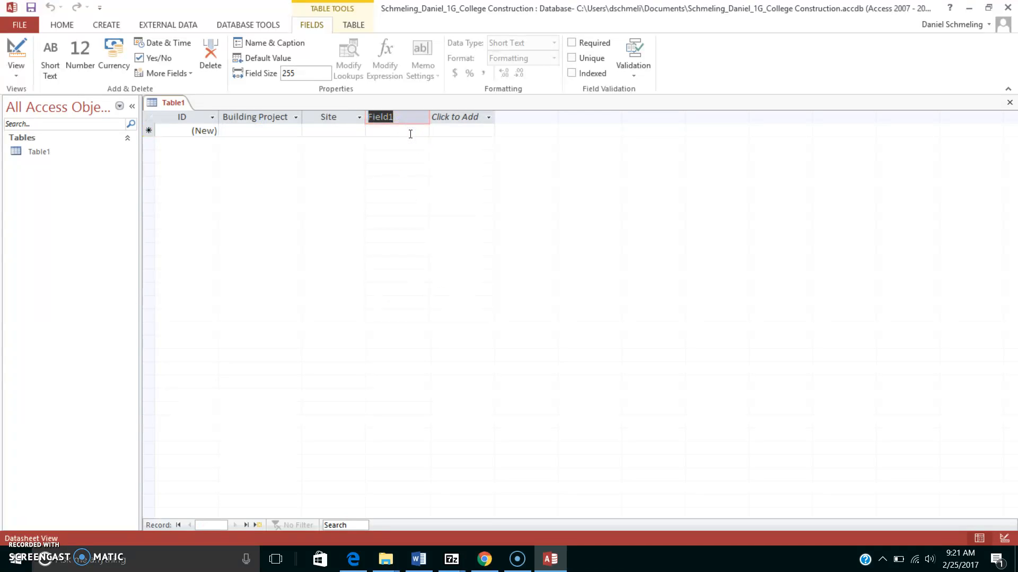
pyautogui.write('Contractor')
# Step: Add a Currency field named Budget Amount after the Contractor field
pyautogui.click(456, 117)
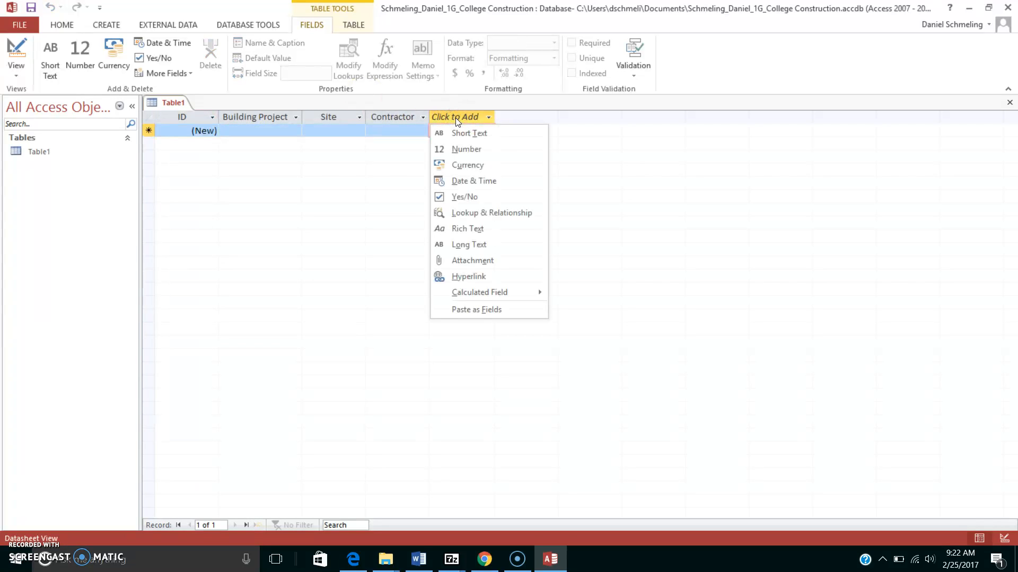
pyautogui.click(468, 169)
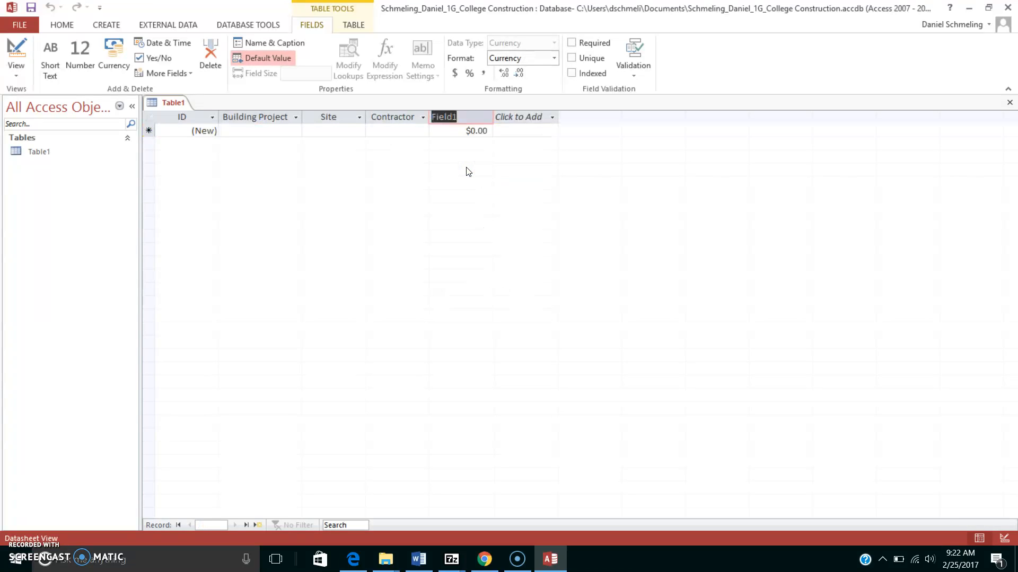
pyautogui.write('Budg')
pyautogui.write('et Amount')
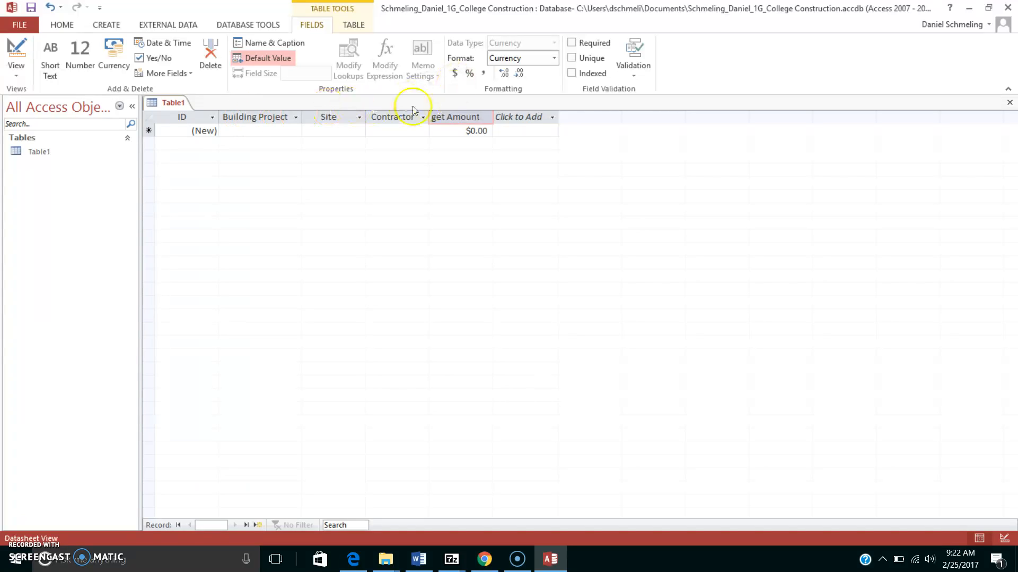
pyautogui.click(266, 118)
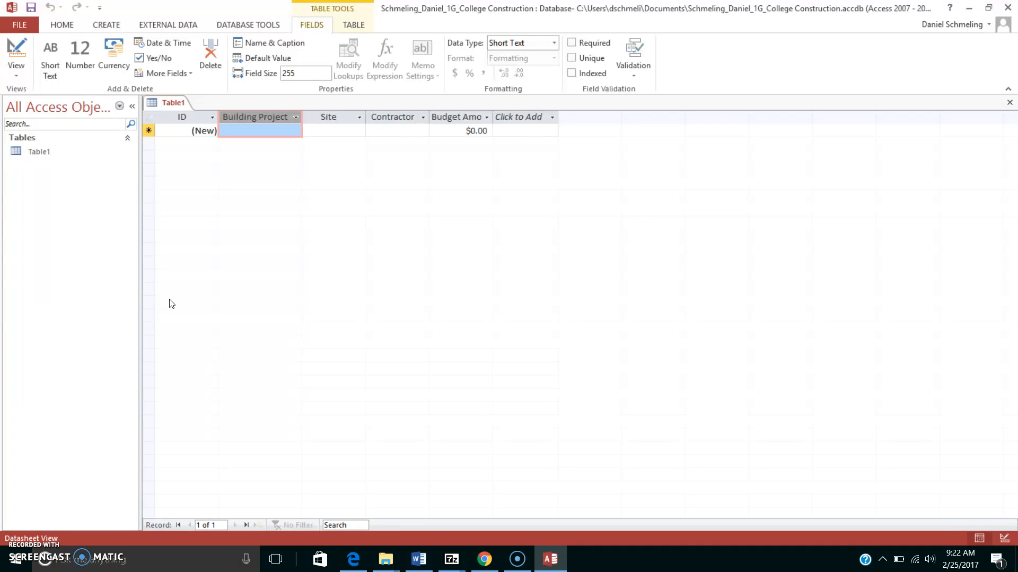
# Step: Change the ID field's data type to Short Text and rename the field Project ID
pyautogui.rightClick(184, 115)
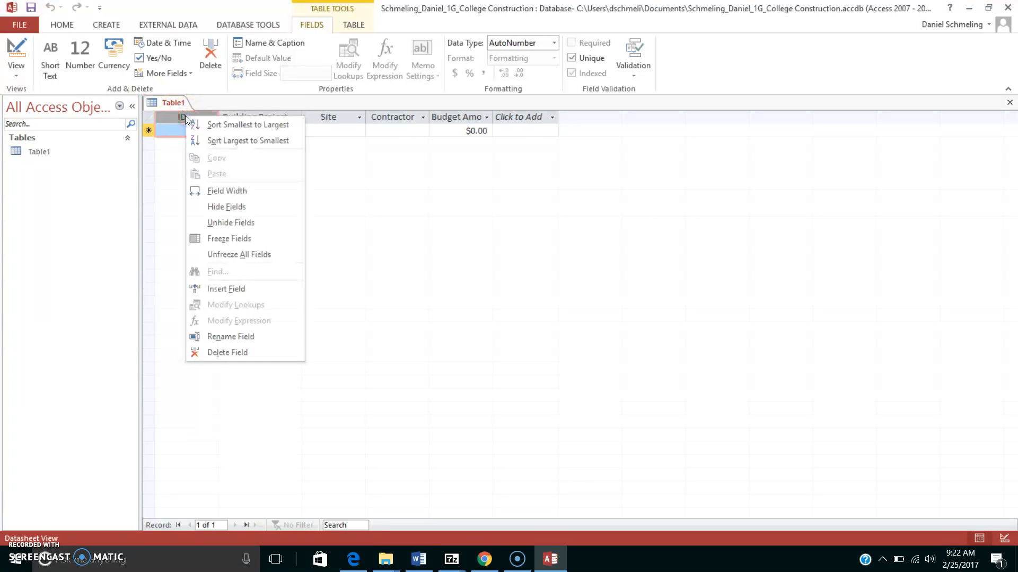
pyautogui.click(173, 116)
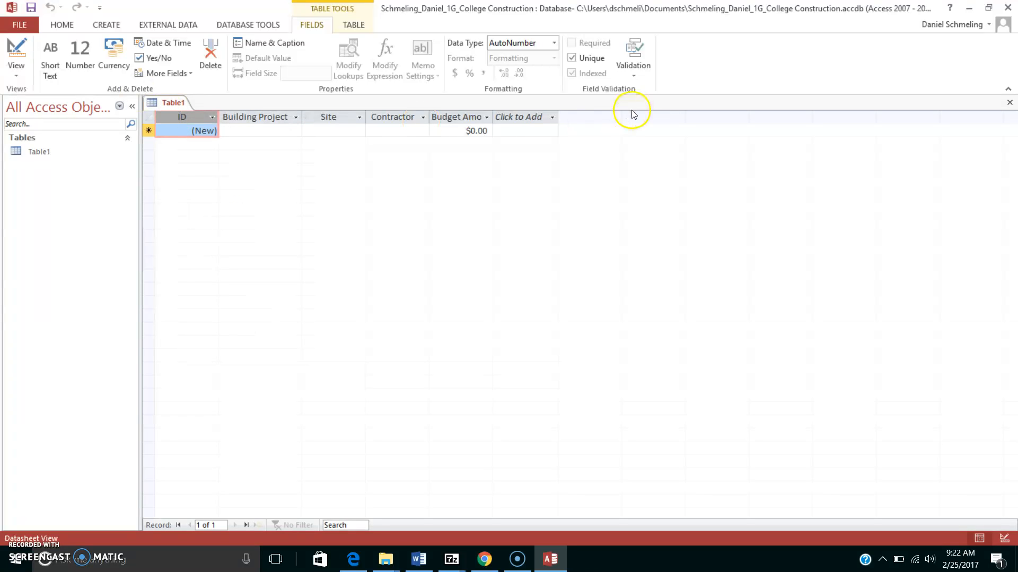
pyautogui.click(554, 42)
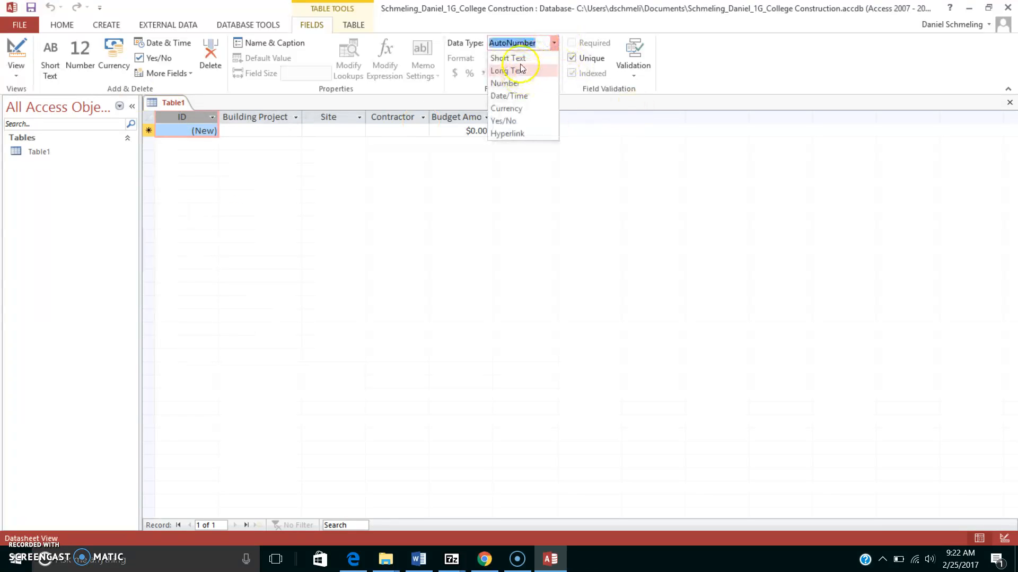
pyautogui.click(520, 61)
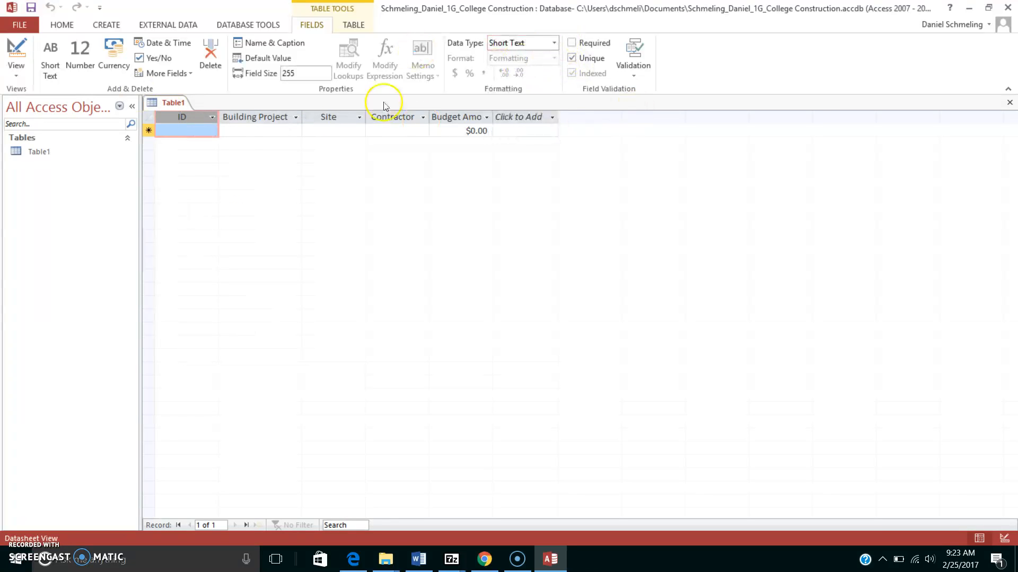
pyautogui.doubleClick(200, 115)
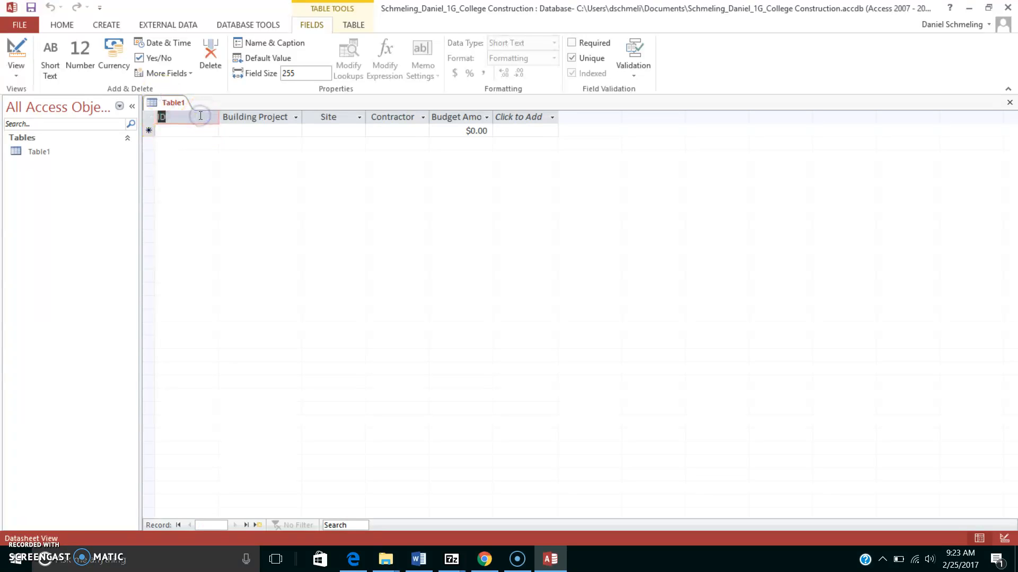
pyautogui.write('Project ID')
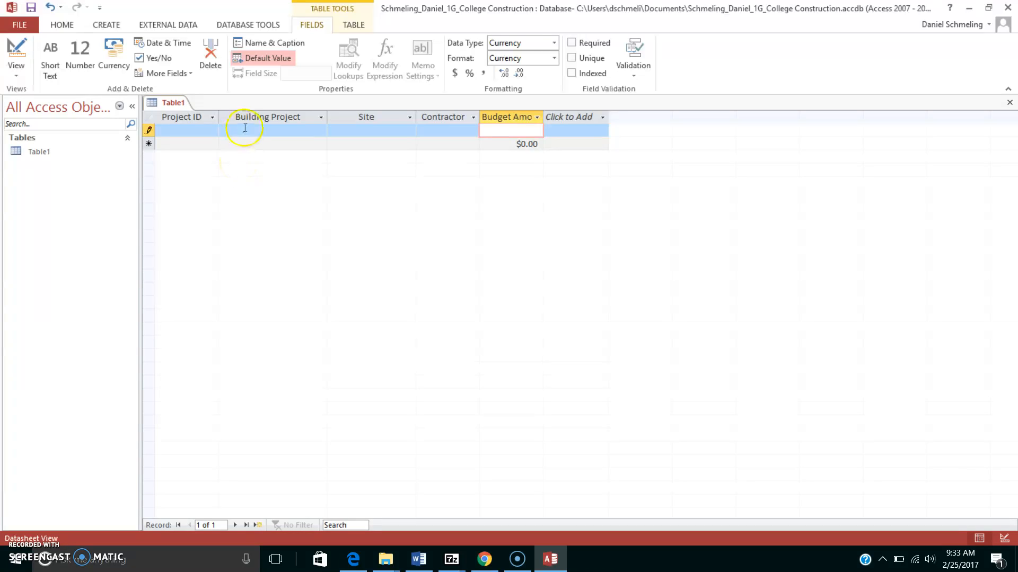
# Step: Fill in the first record with Project ID P-356, Building Project "Student Center, 3-story", Site Northeast Campus, Contractor RR Construction and Budget Amount $61,450,000.00
pyautogui.click(210, 131)
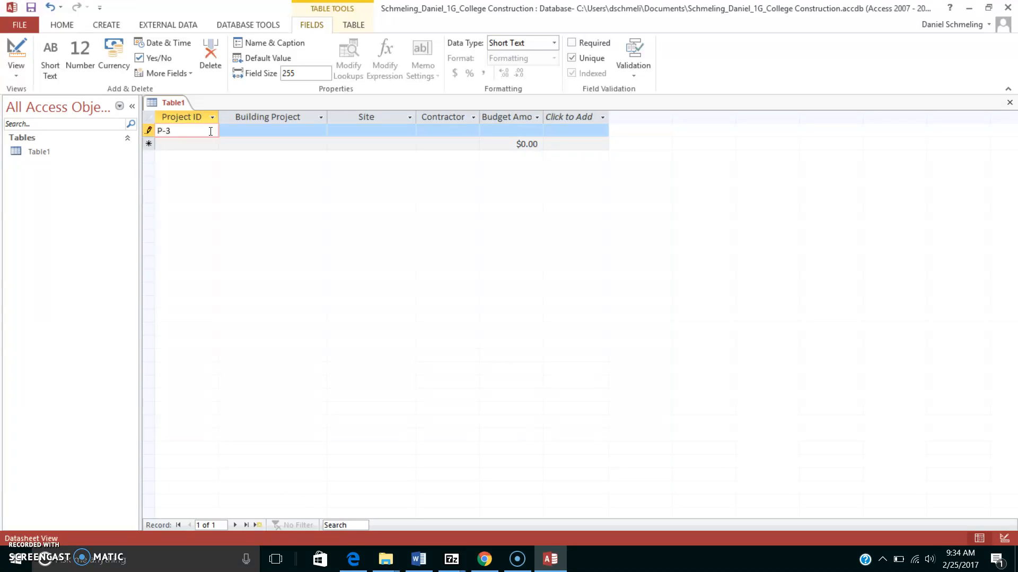
pyautogui.press('Tab')
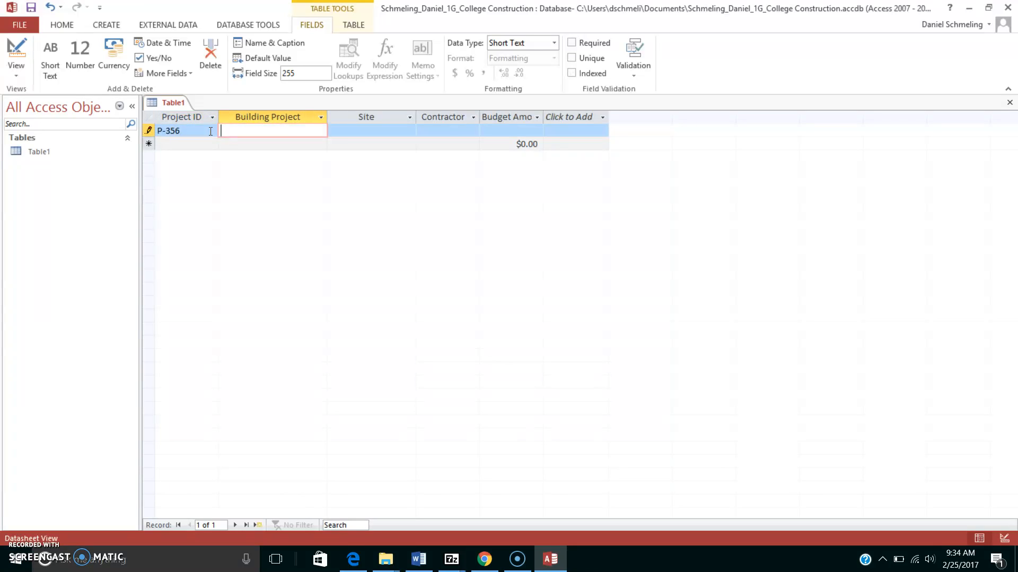
pyautogui.write('Student Cente')
pyautogui.write('r, 3-story')
pyautogui.press('Tab')
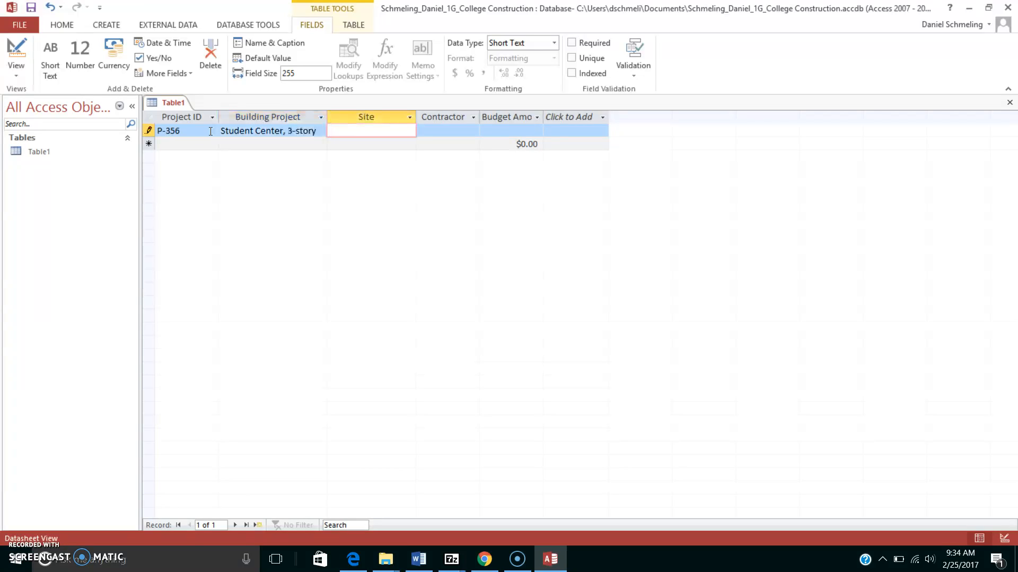
pyautogui.write('Northeast Campus')
pyautogui.press('Tab')
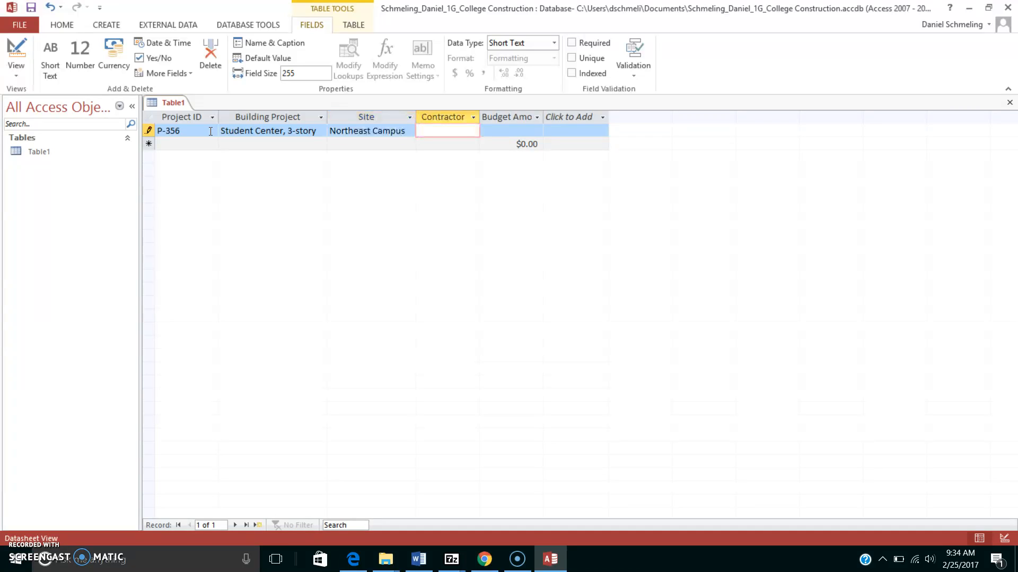
pyautogui.write('RR')
pyautogui.write(' Construction')
pyautogui.press('Tab')
pyautogui.write('6145000.00')
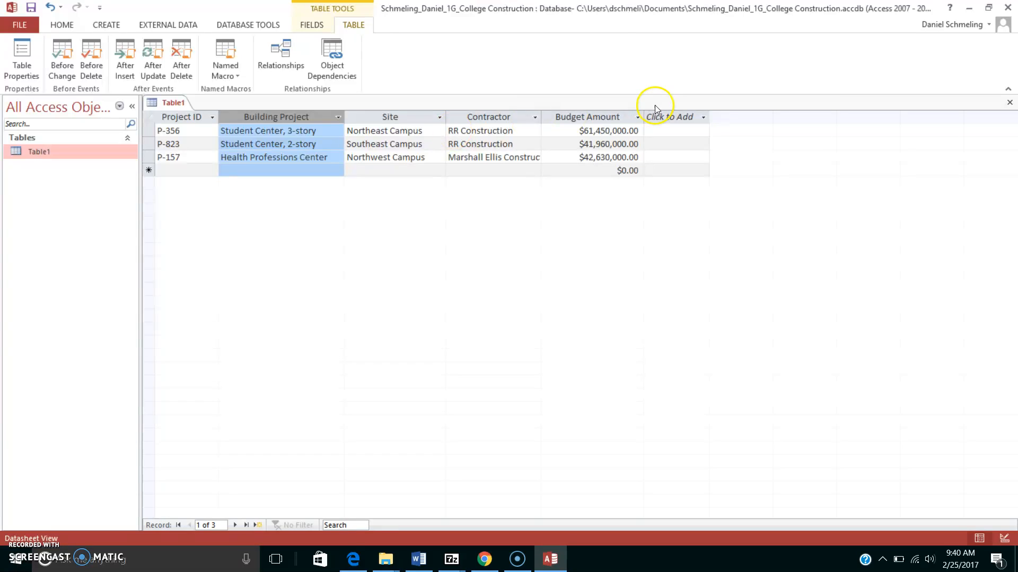
# Step: Close the table and save its design under the student's last and first name followed by 1G Projects
pyautogui.click(1010, 105)
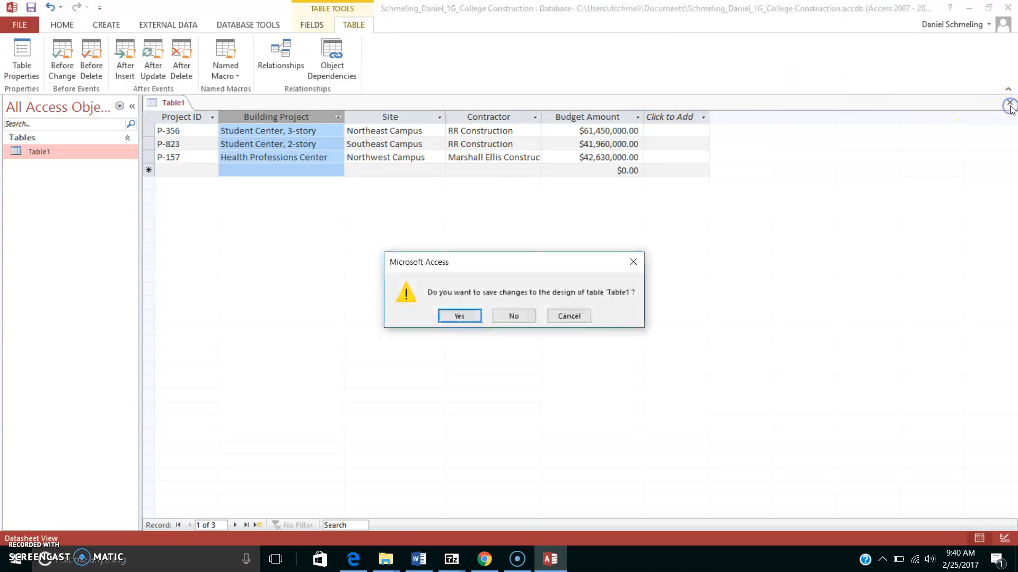
pyautogui.click(459, 317)
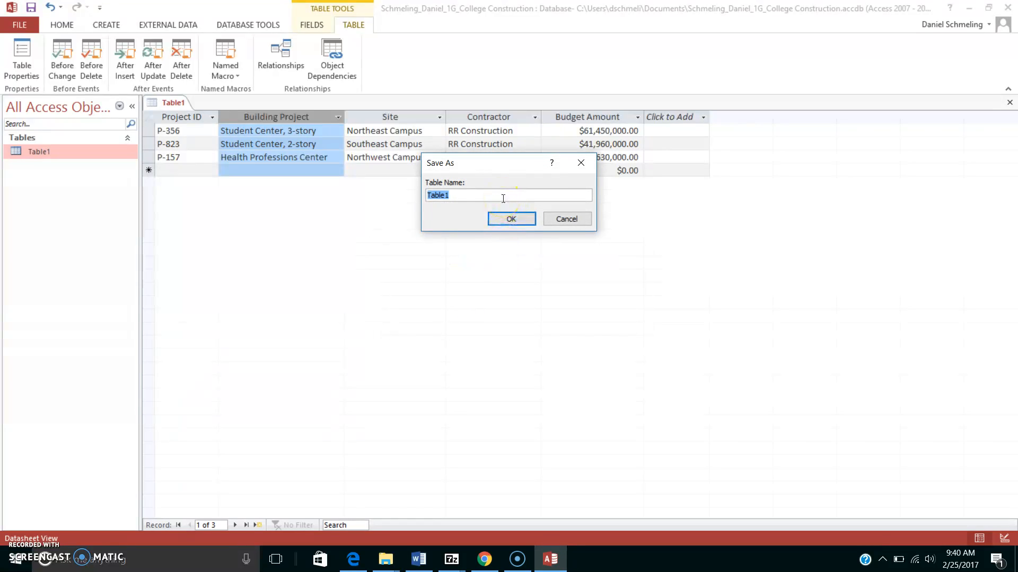
pyautogui.write('Schmeling Daniel 1g Pro')
pyautogui.moveTo(486, 195); pyautogui.dragTo(490, 195)
pyautogui.press('BackSpace')
pyautogui.write('G')
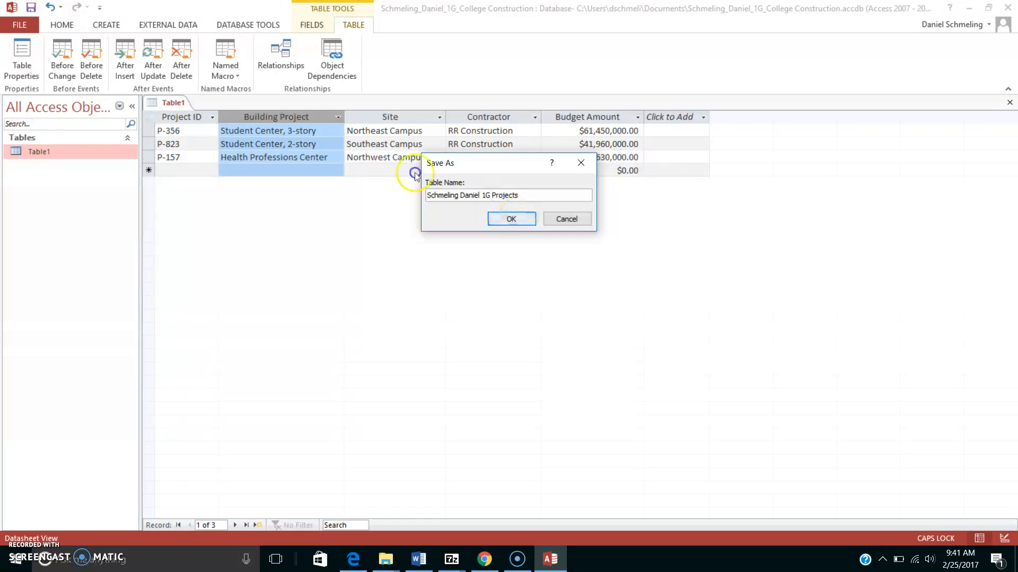
pyautogui.click(517, 218)
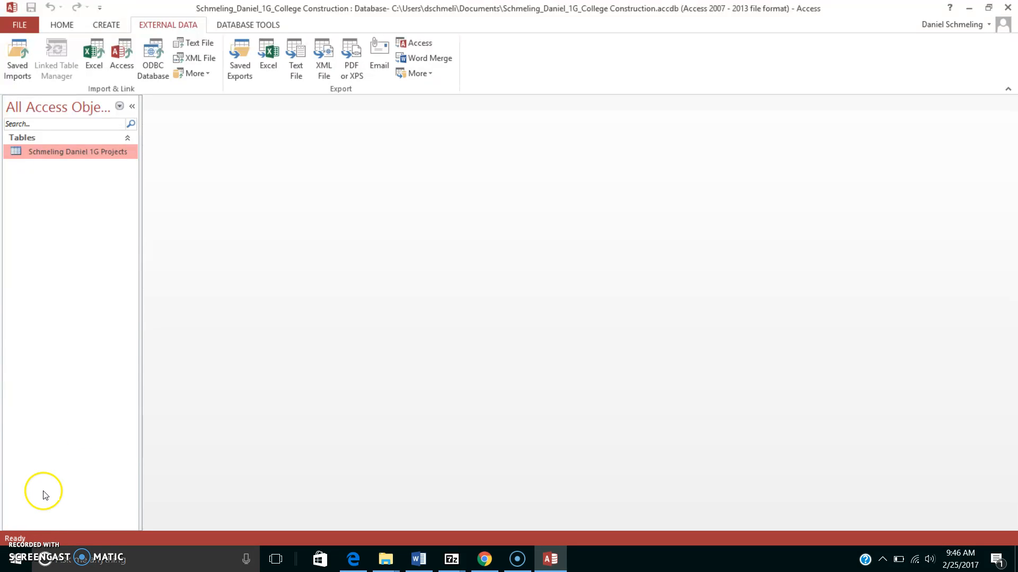
# Step: Start an Excel spreadsheet import and choose the a01G_Projects workbook on the Desktop as its source
pyautogui.click(62, 25)
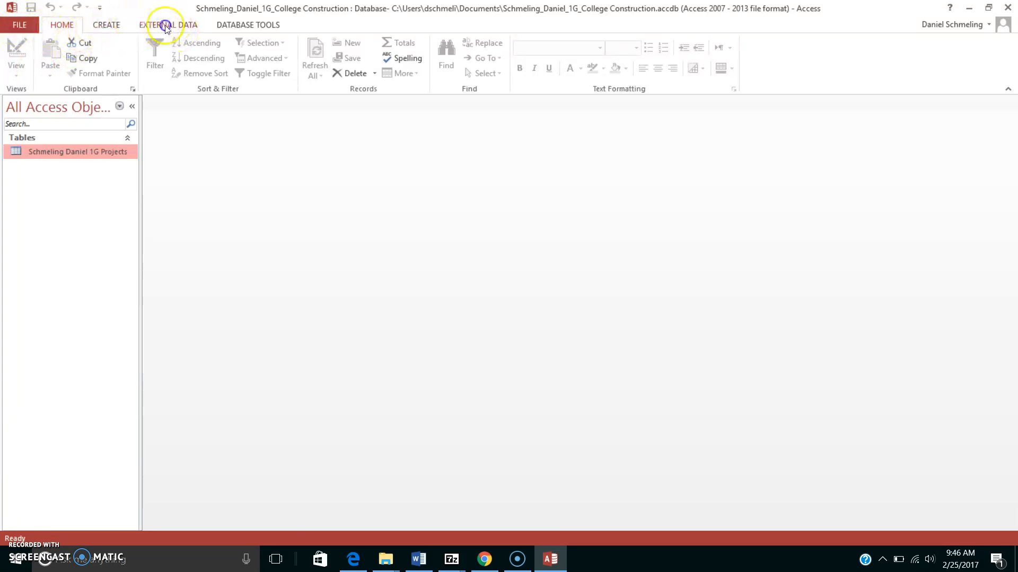
pyautogui.click(166, 25)
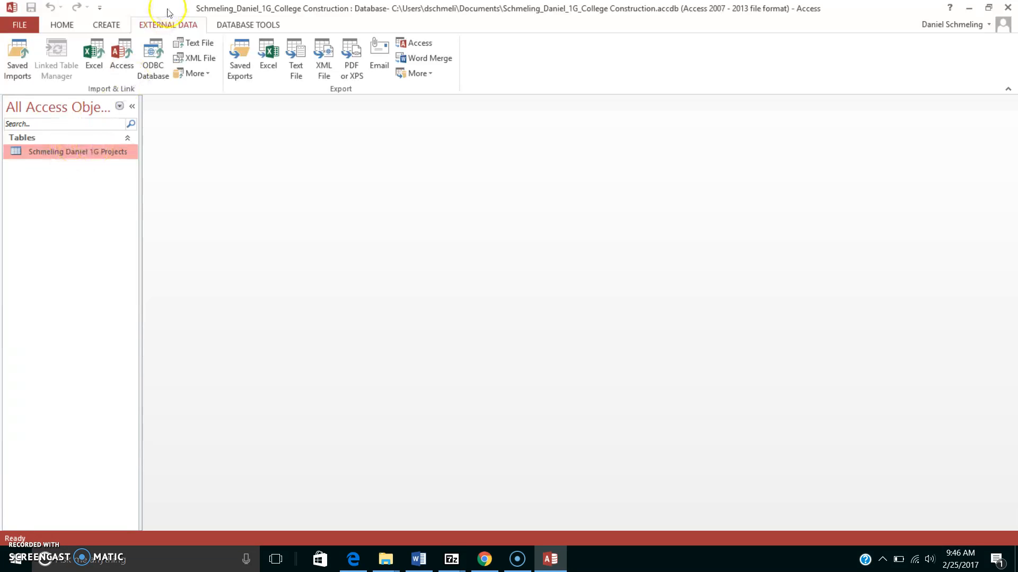
pyautogui.click(92, 55)
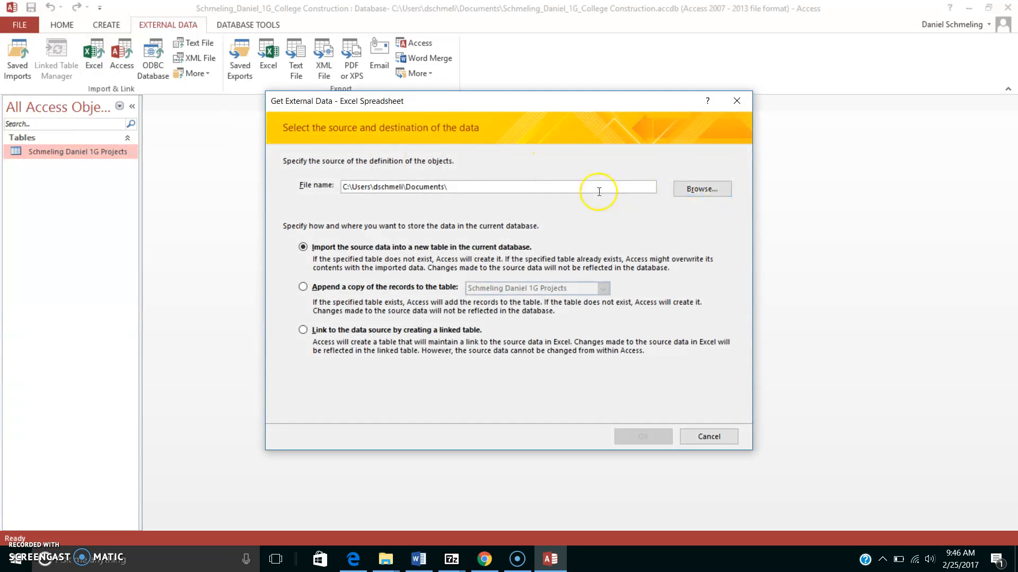
pyautogui.click(691, 191)
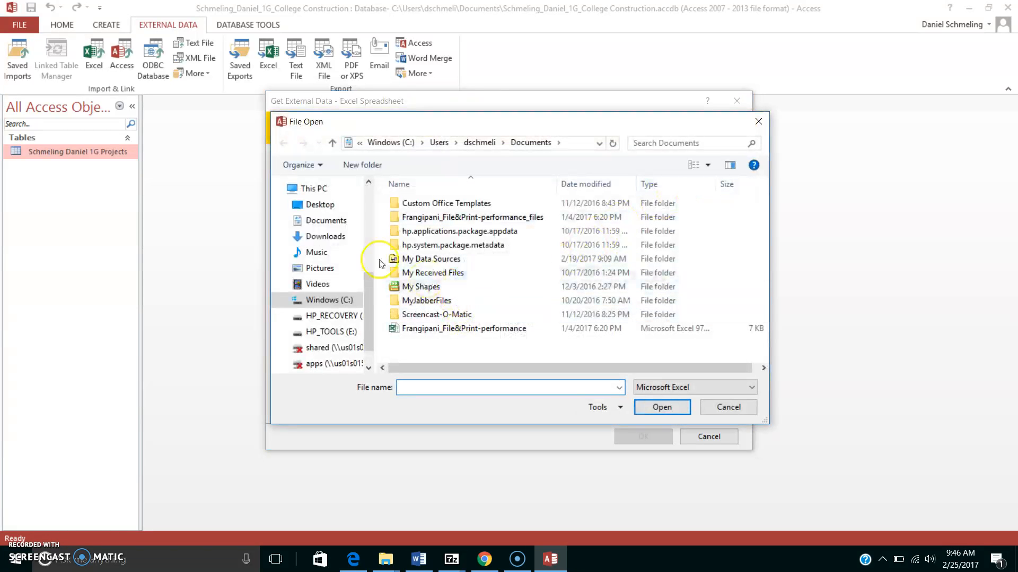
pyautogui.click(323, 207)
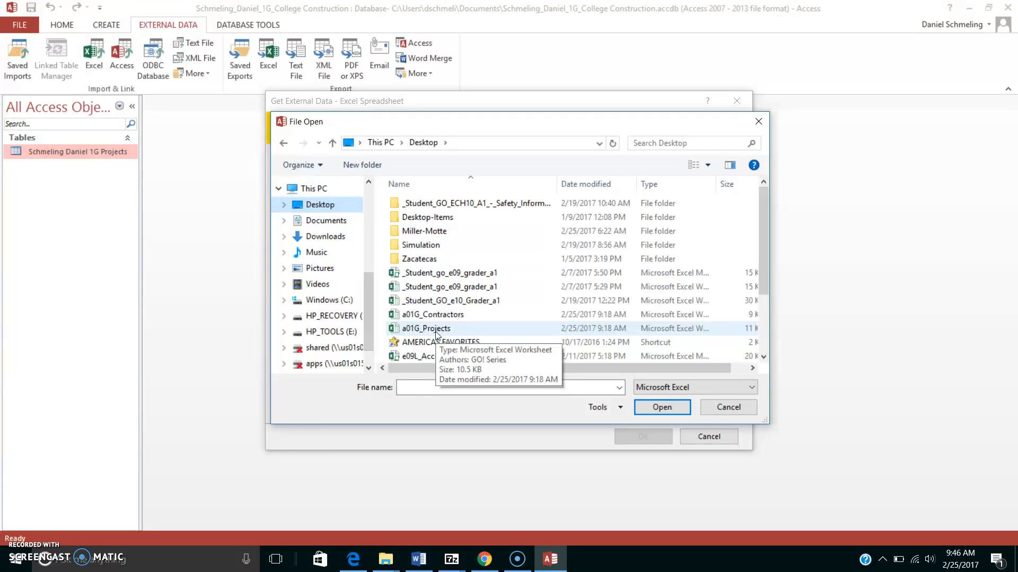
pyautogui.doubleClick(435, 329)
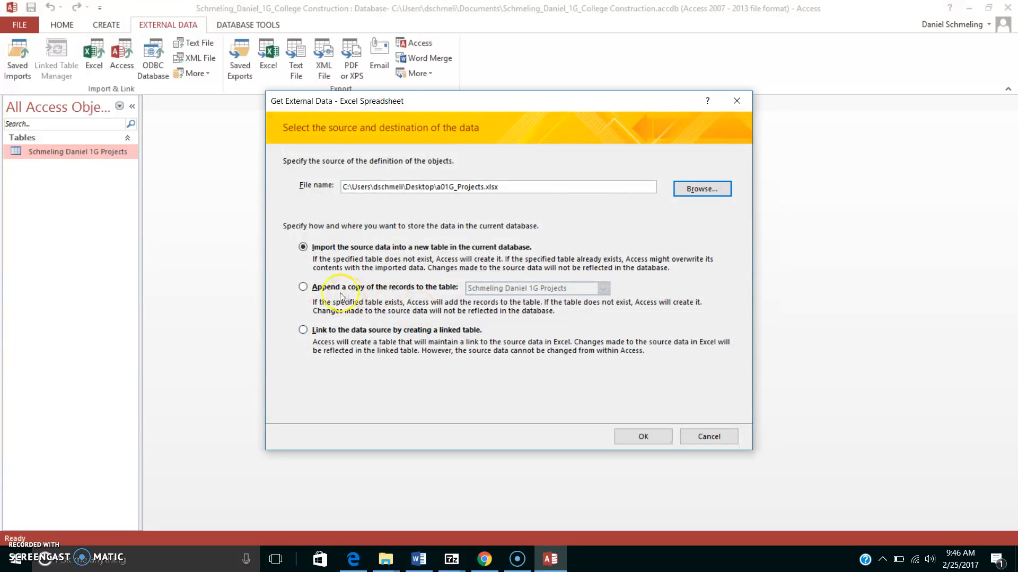
# Step: Append a copy of the workbook's records to the existing 1G Projects table, proceeding despite the append warning and without saving the import steps
pyautogui.click(303, 288)
pyautogui.click(603, 289)
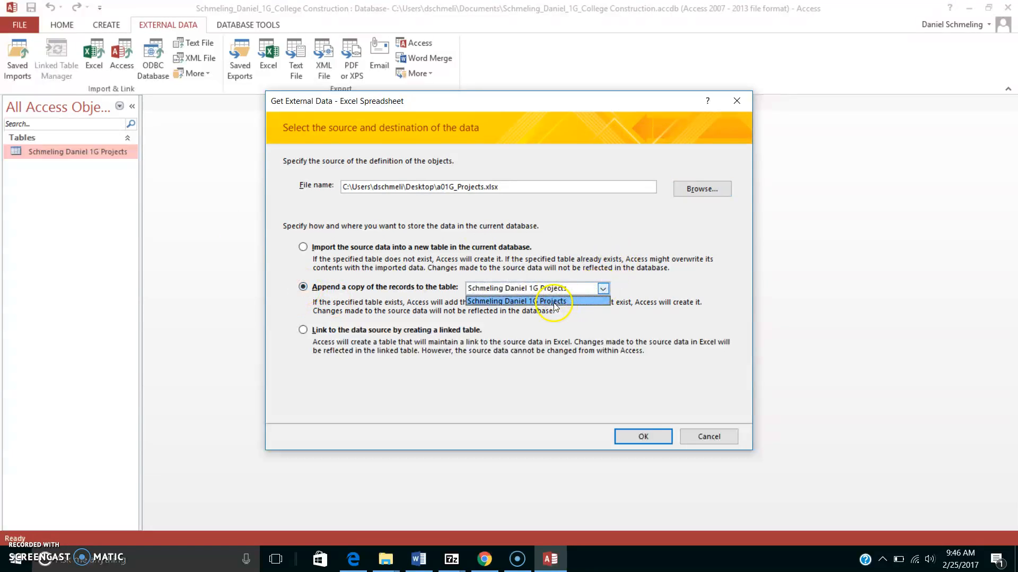
pyautogui.click(555, 301)
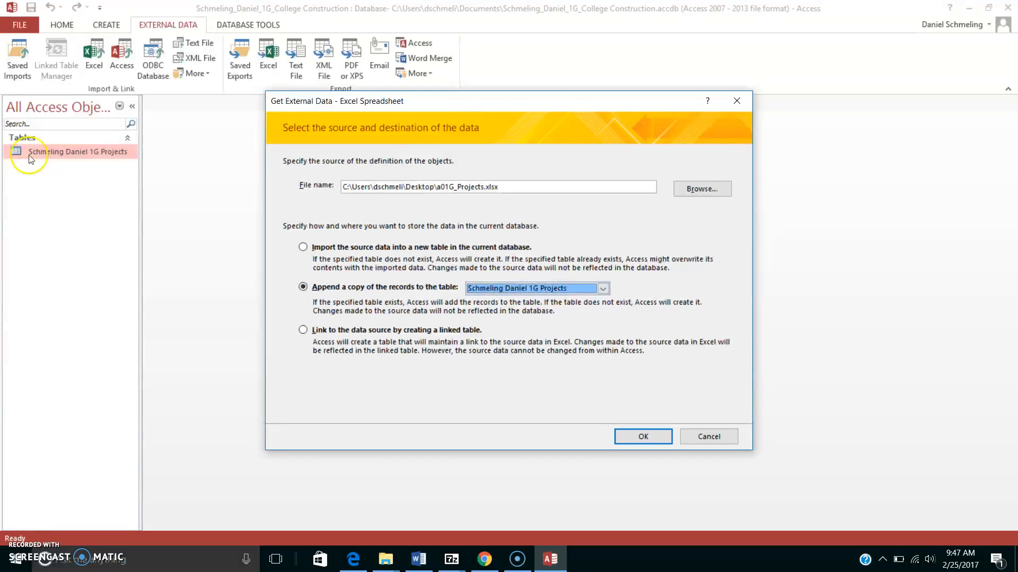
pyautogui.click(636, 436)
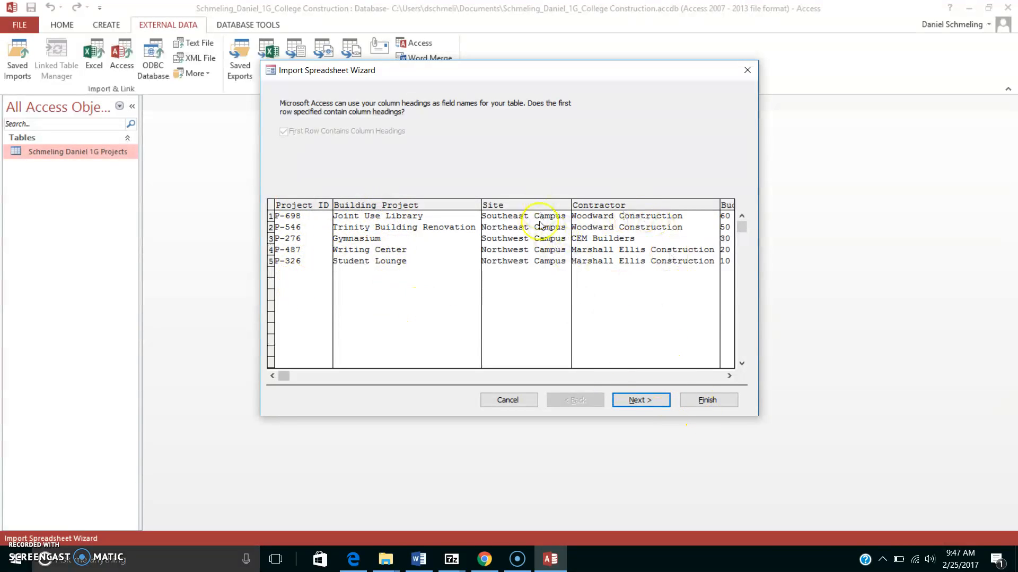
pyautogui.click(632, 400)
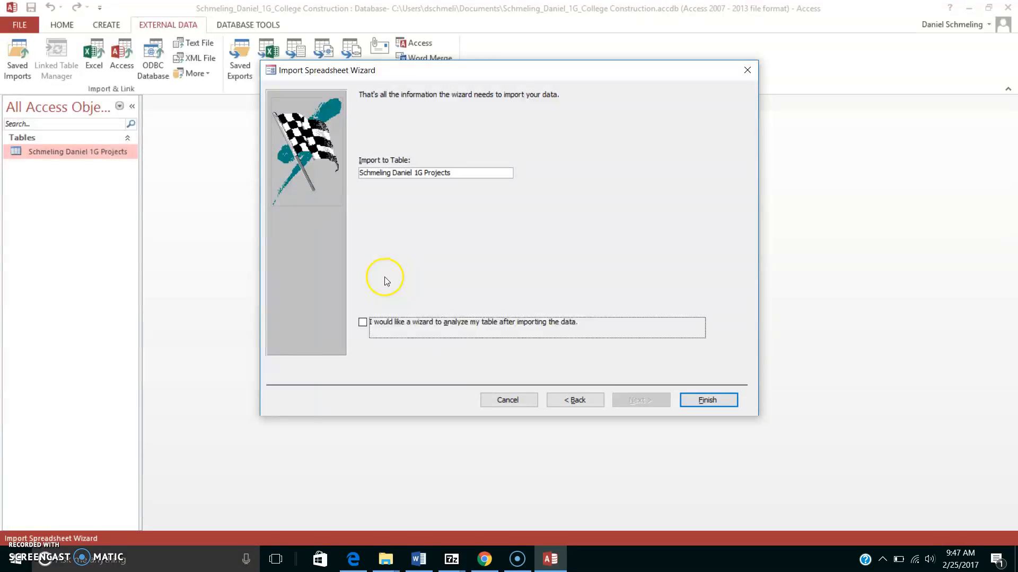
pyautogui.click(707, 401)
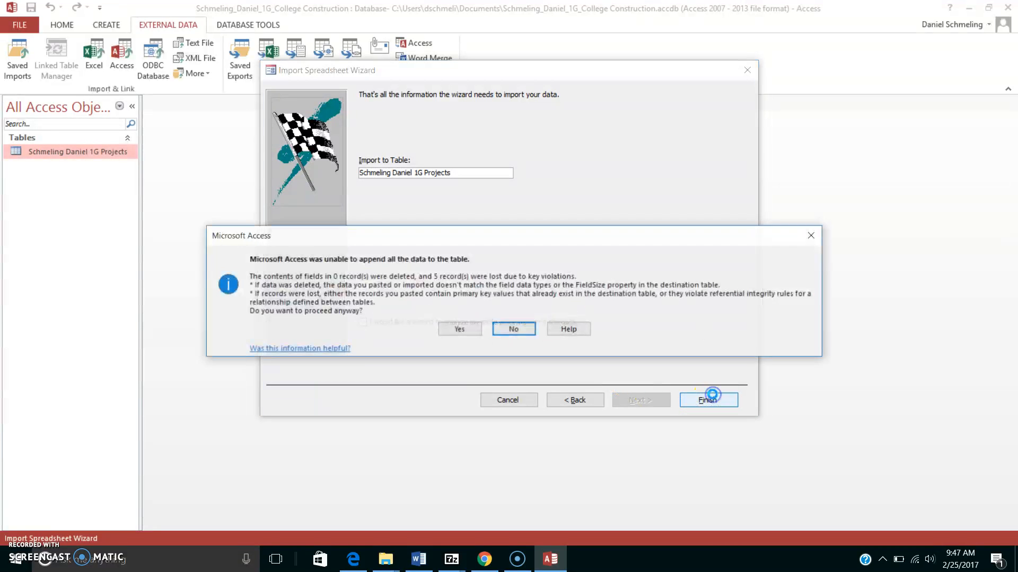
pyautogui.click(457, 328)
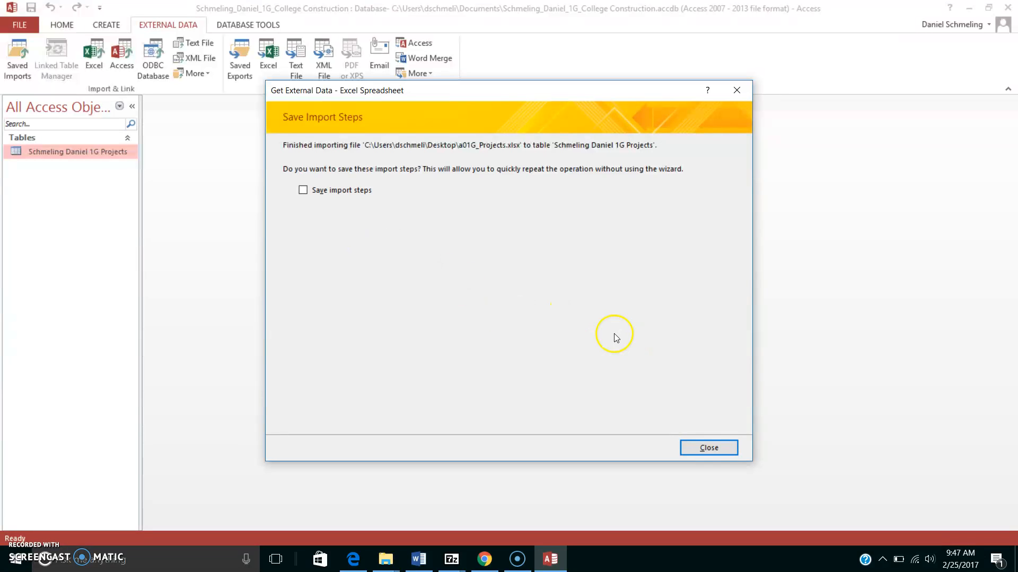
pyautogui.click(709, 447)
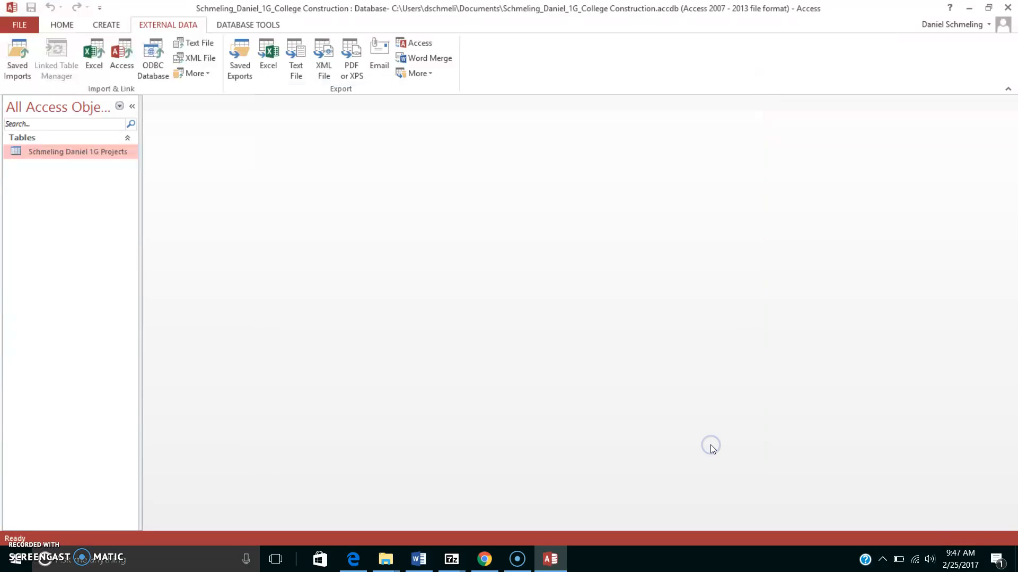
# Step: Open the 1G Projects table in Design view and set the Project ID field size to 5
pyautogui.doubleClick(97, 152)
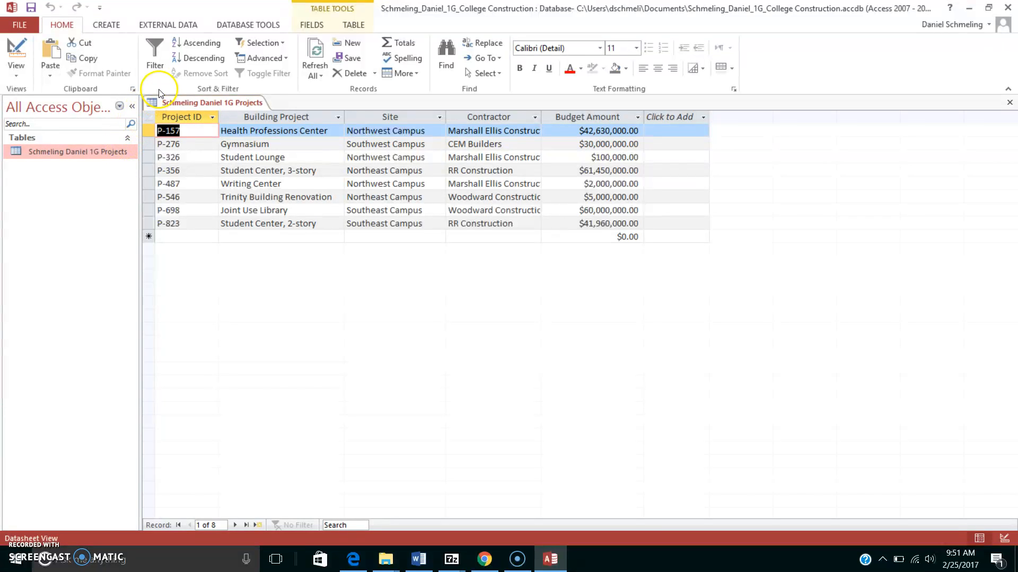
pyautogui.click(71, 25)
pyautogui.click(18, 70)
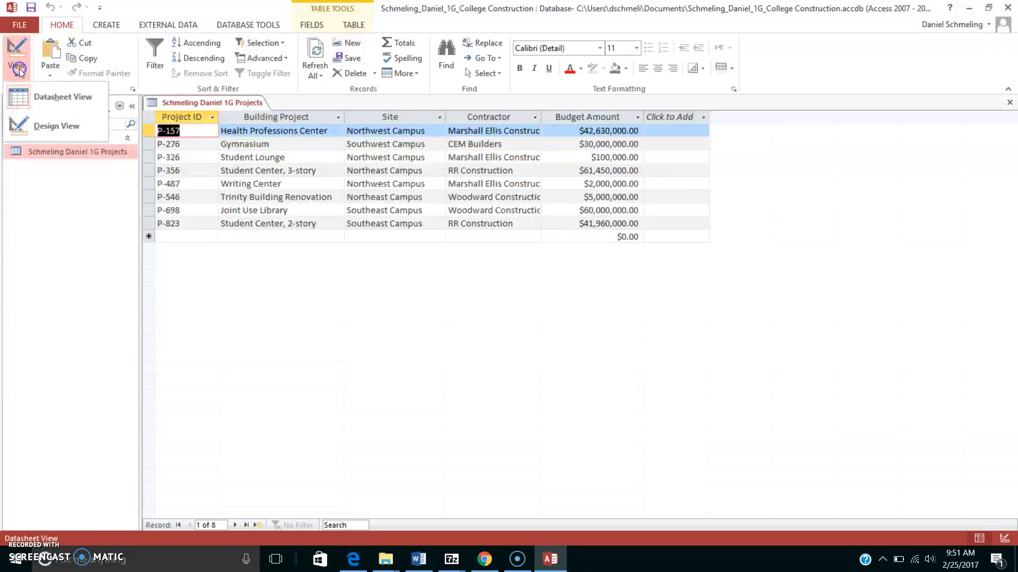
pyautogui.click(30, 121)
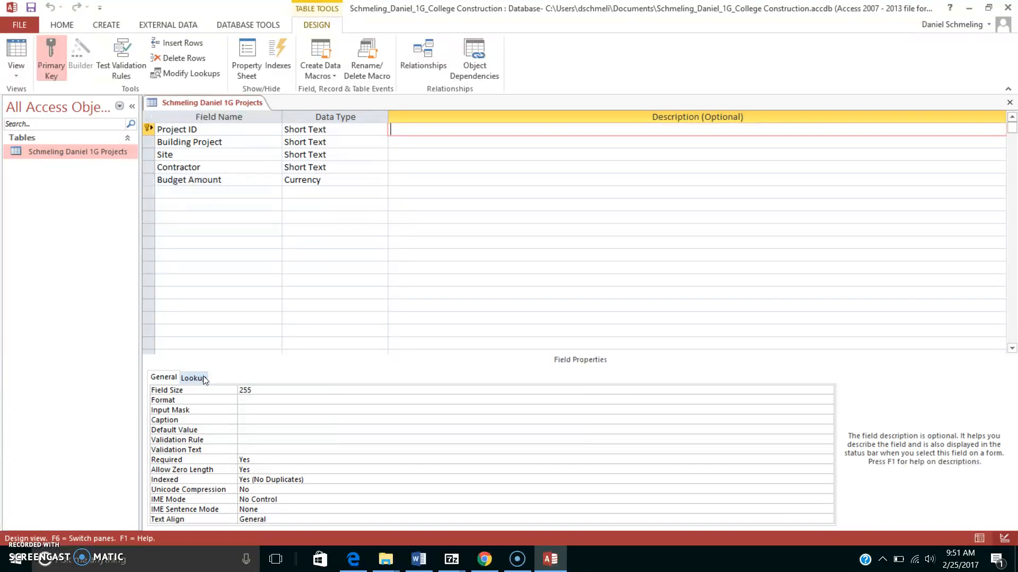
pyautogui.click(226, 127)
pyautogui.click(234, 390)
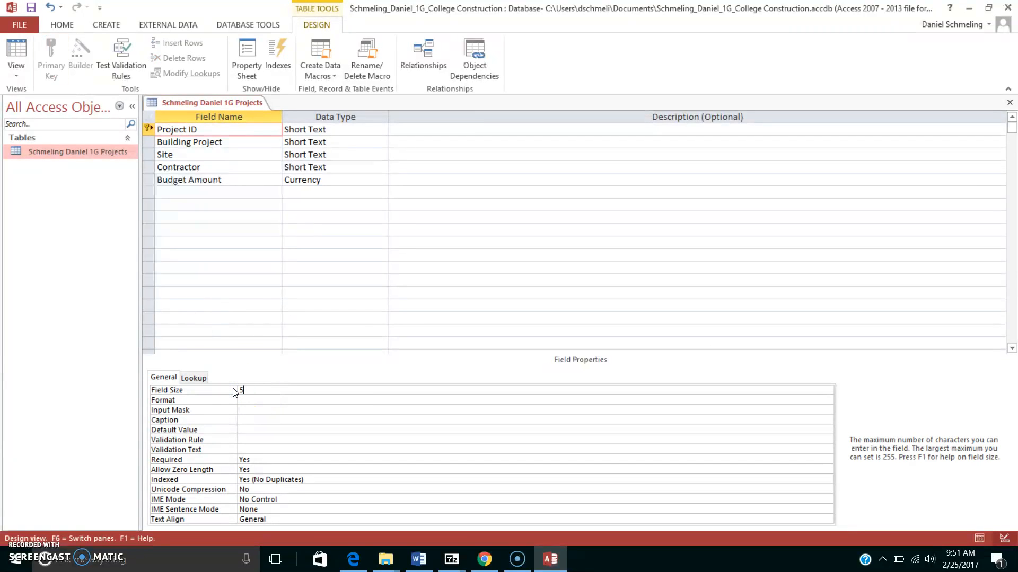
pyautogui.write('5')
pyautogui.press('Return')
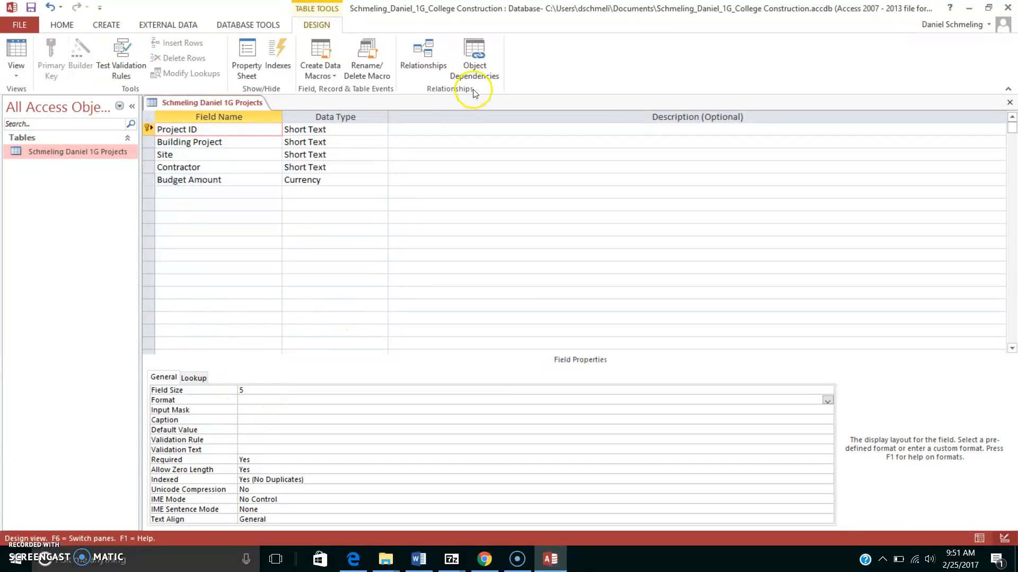
# Step: Give the Project ID field the description "Project ID usnig the format P-###" and save the design, accepting the shorter field size
pyautogui.click(416, 127)
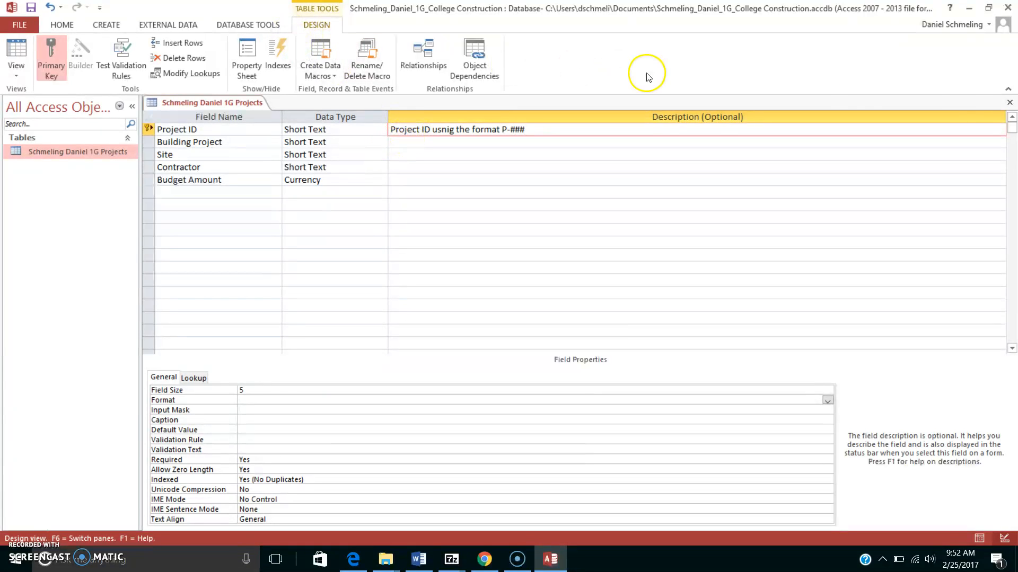
pyautogui.click(1007, 103)
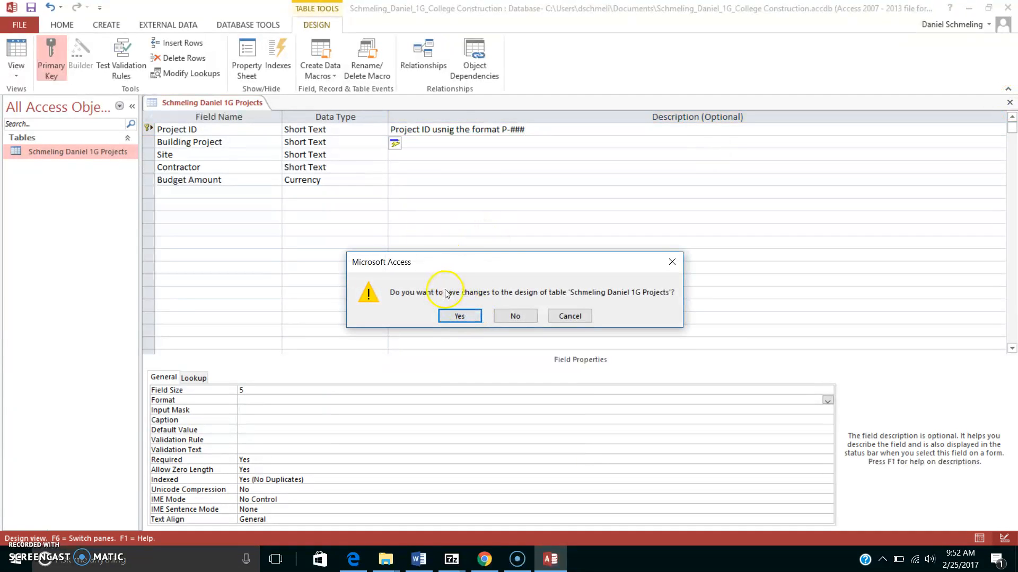
pyautogui.click(460, 317)
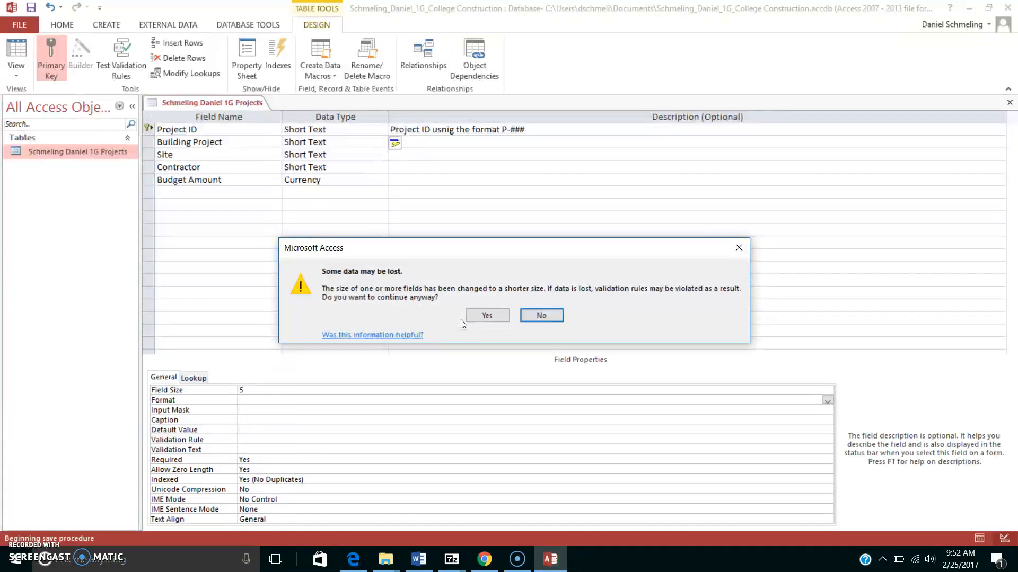
pyautogui.click(482, 314)
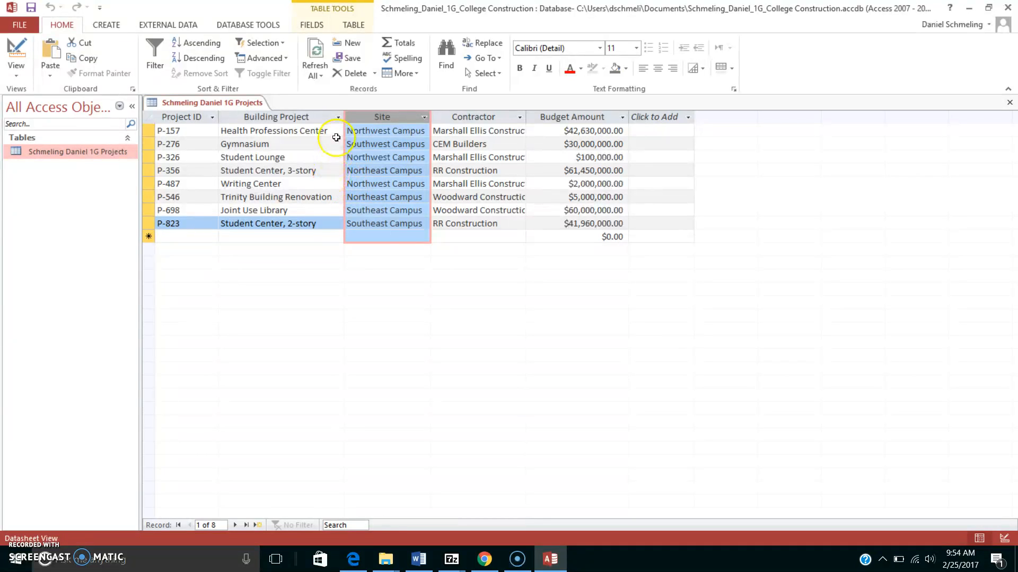
# Step: Apply the best-fit width to the Project ID column, then close the 1G Projects table and save its layout
pyautogui.rightClick(178, 119)
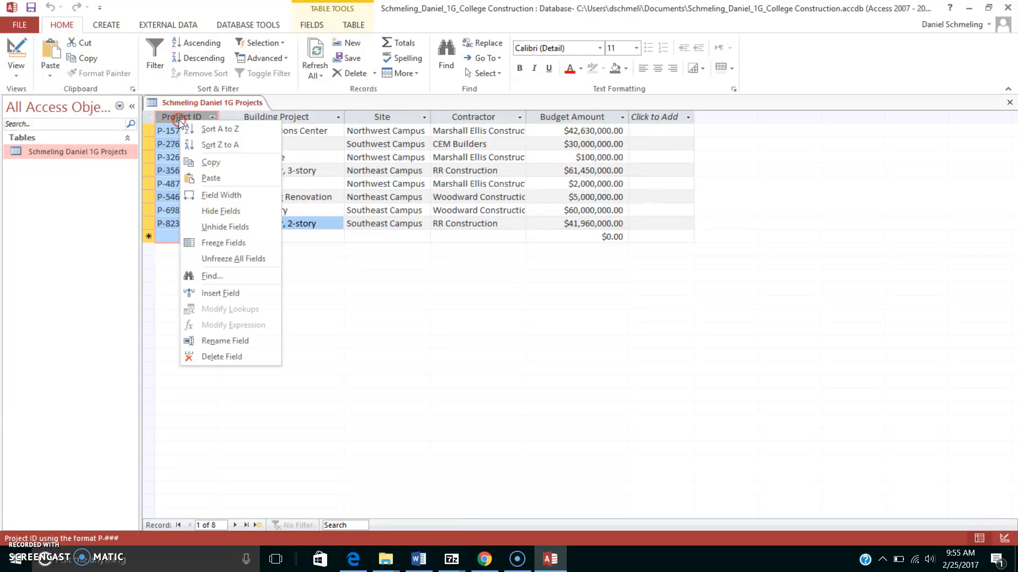
pyautogui.click(233, 195)
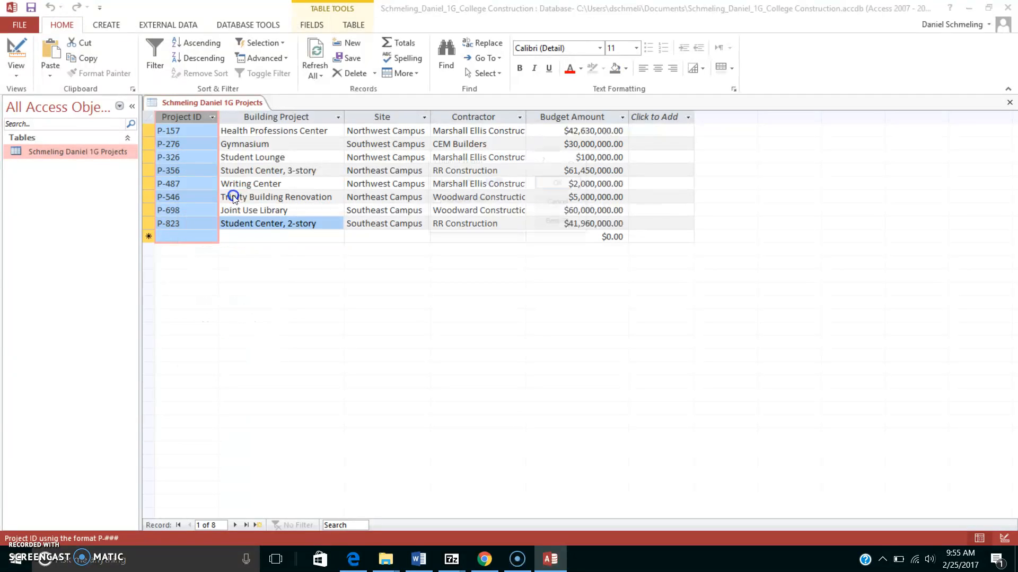
pyautogui.click(560, 223)
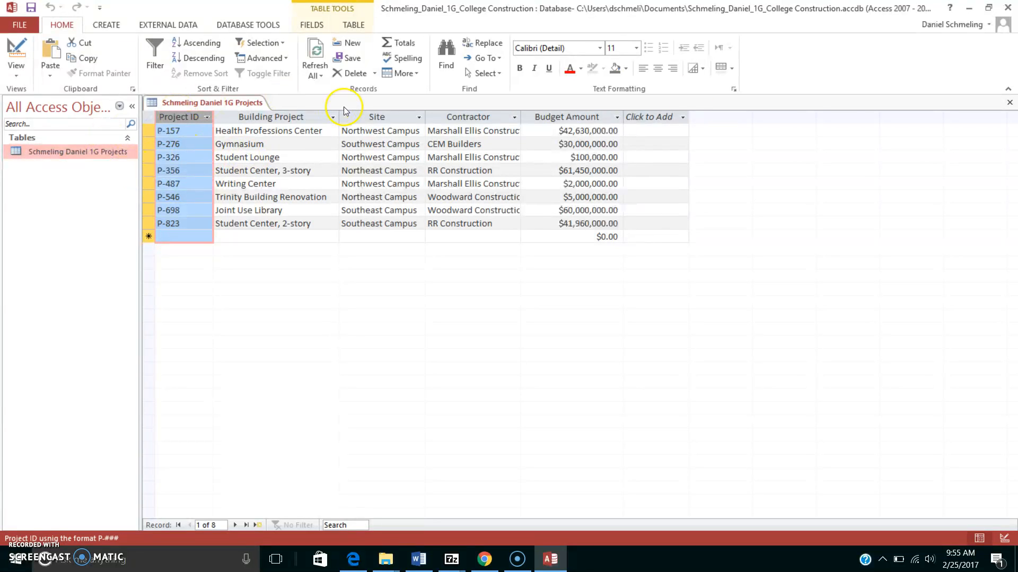
pyautogui.click(1010, 104)
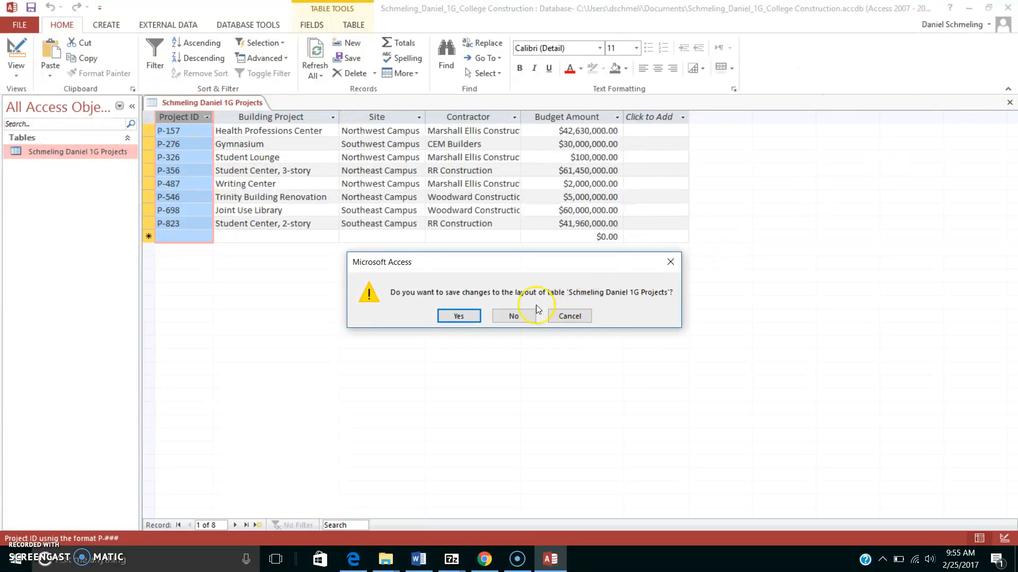
pyautogui.click(470, 316)
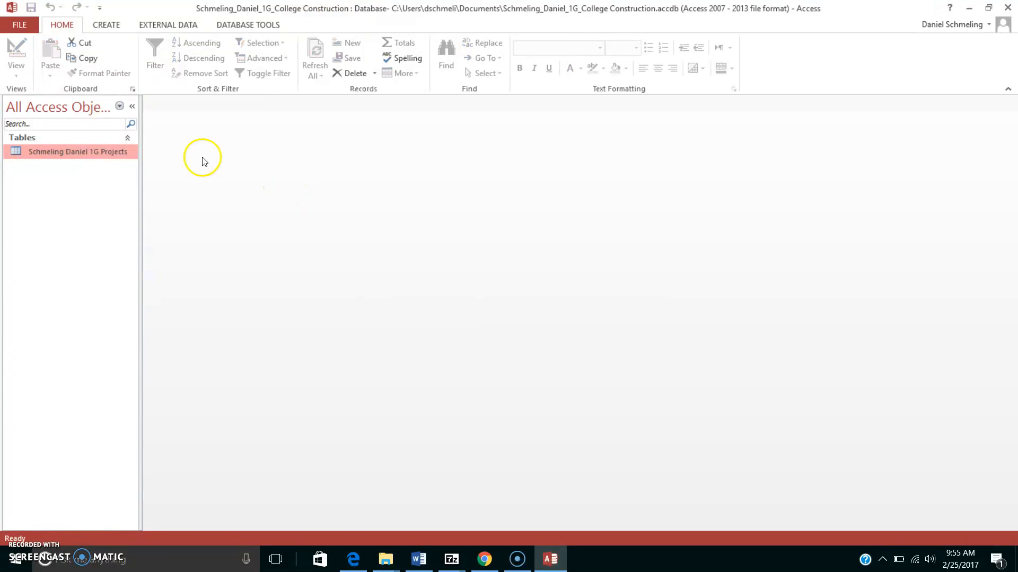
# Step: Reopen the 1G Projects table in Datasheet view and apply the best-fit width to the Building Project column
pyautogui.doubleClick(107, 150)
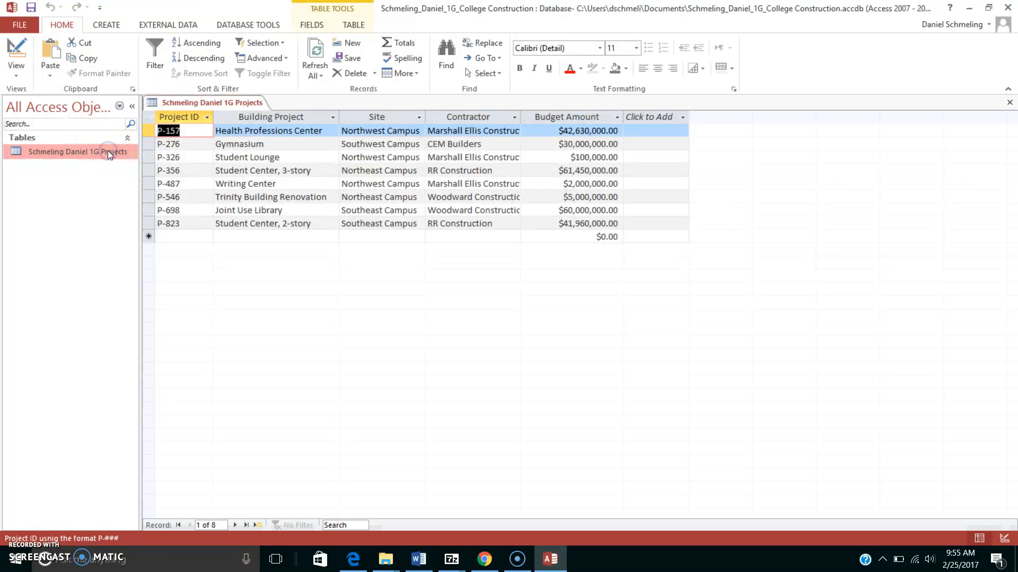
pyautogui.click(16, 74)
pyautogui.click(33, 93)
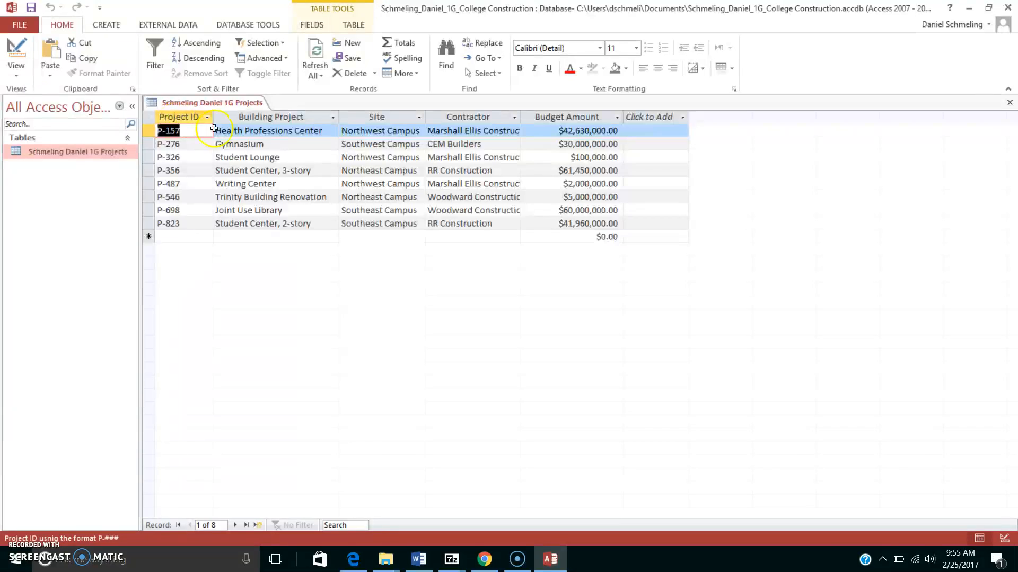
pyautogui.rightClick(271, 118)
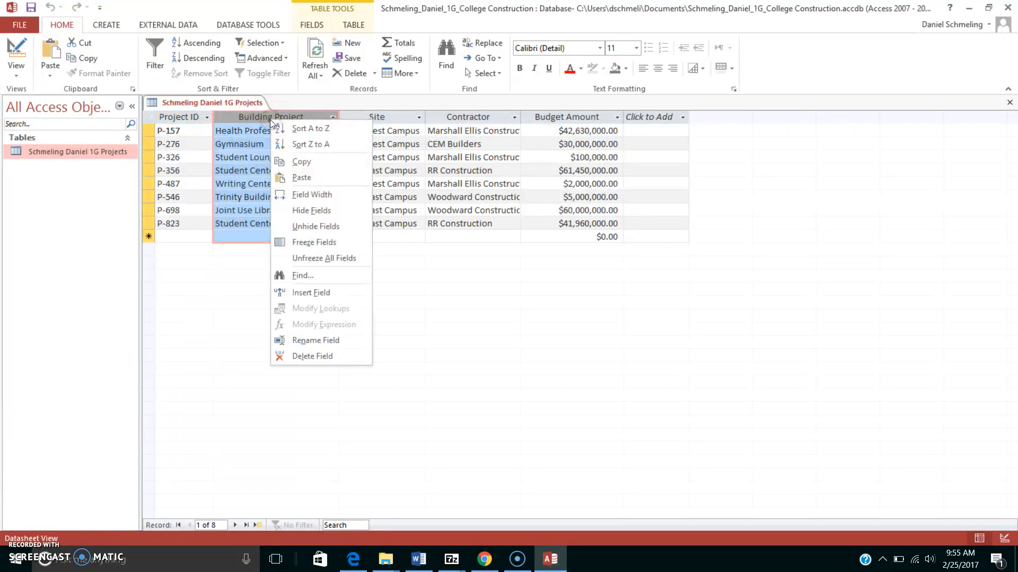
pyautogui.click(310, 194)
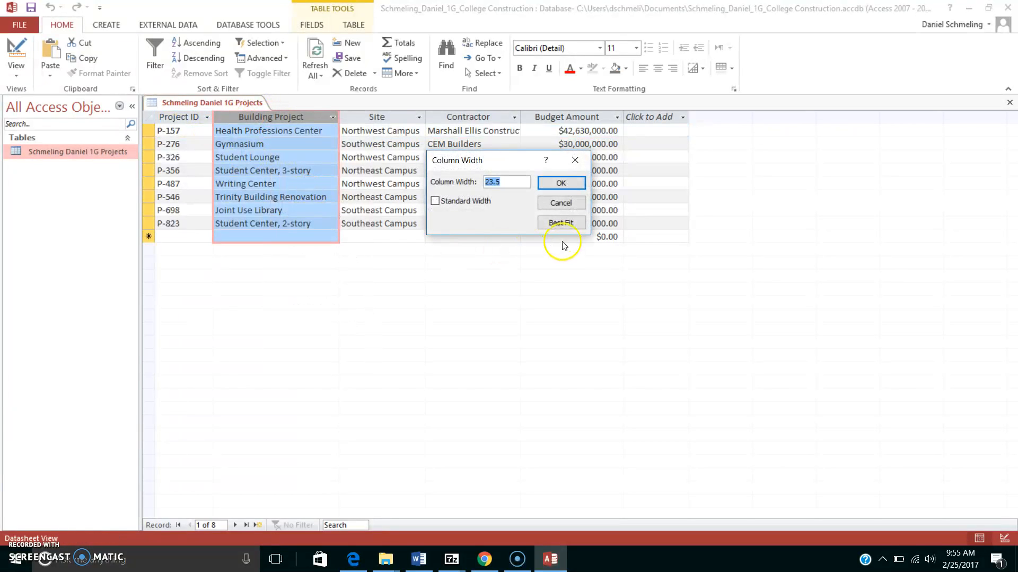
pyautogui.click(559, 222)
# Step: Apply the best-fit width to the Site, Contractor and Budget Amount columns of the 1G Projects table
pyautogui.rightClick(396, 117)
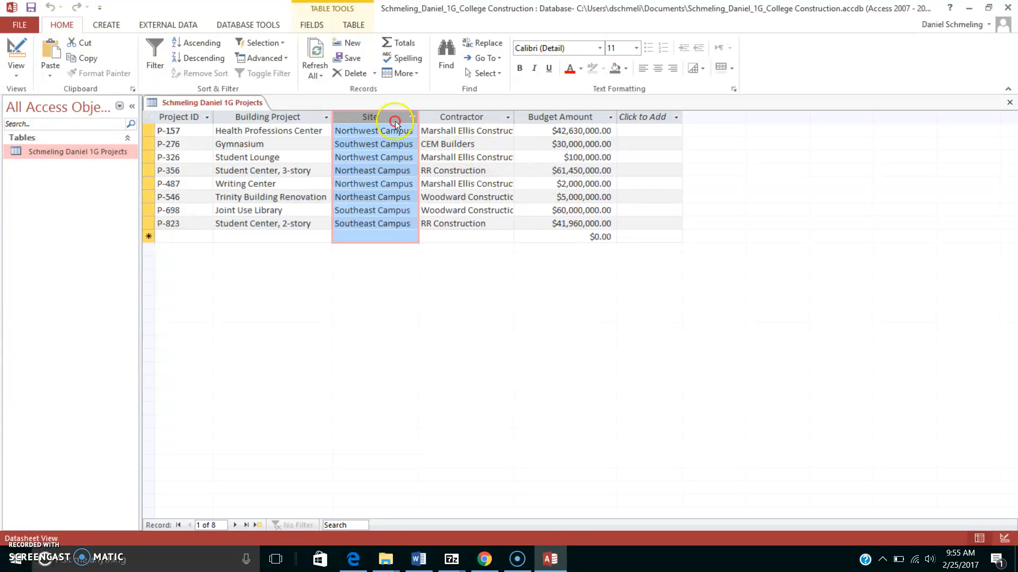
pyautogui.click(443, 196)
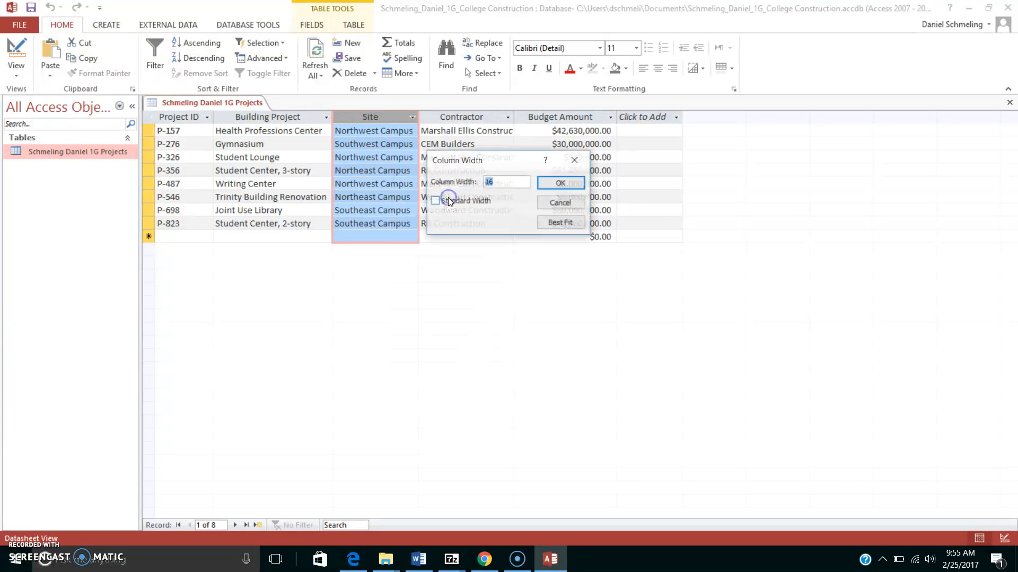
pyautogui.click(561, 223)
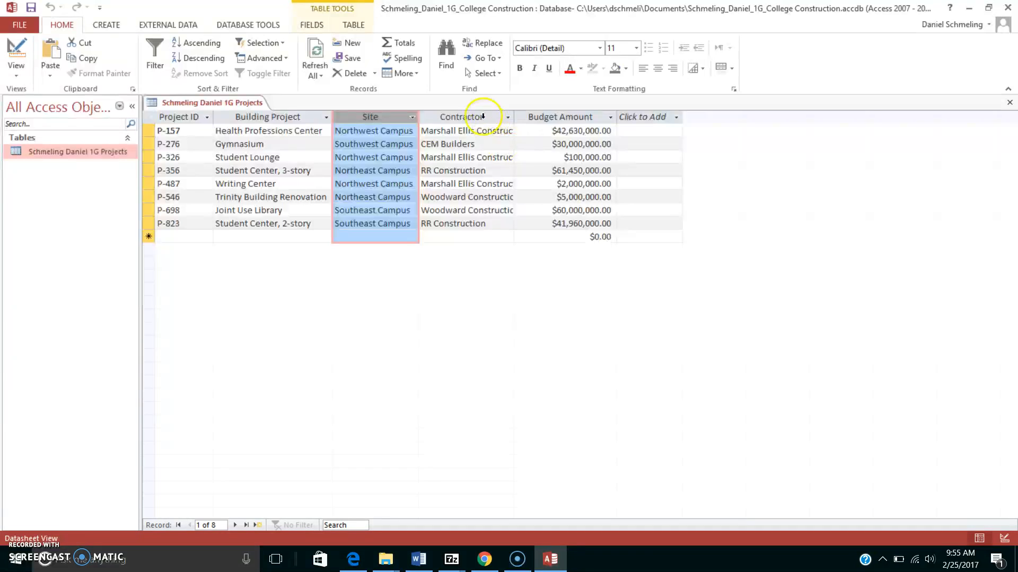
pyautogui.rightClick(481, 115)
pyautogui.click(541, 188)
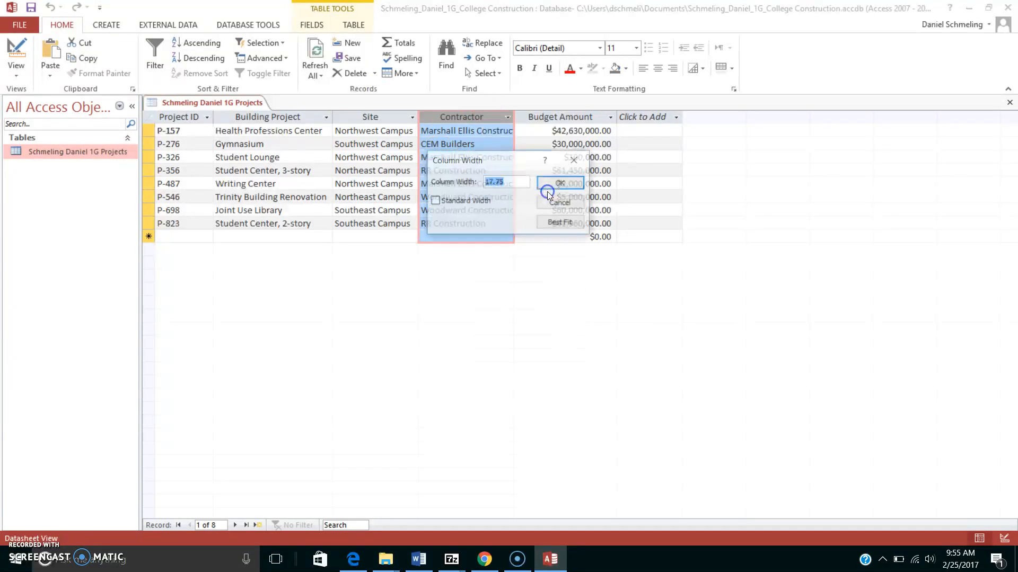
pyautogui.click(574, 223)
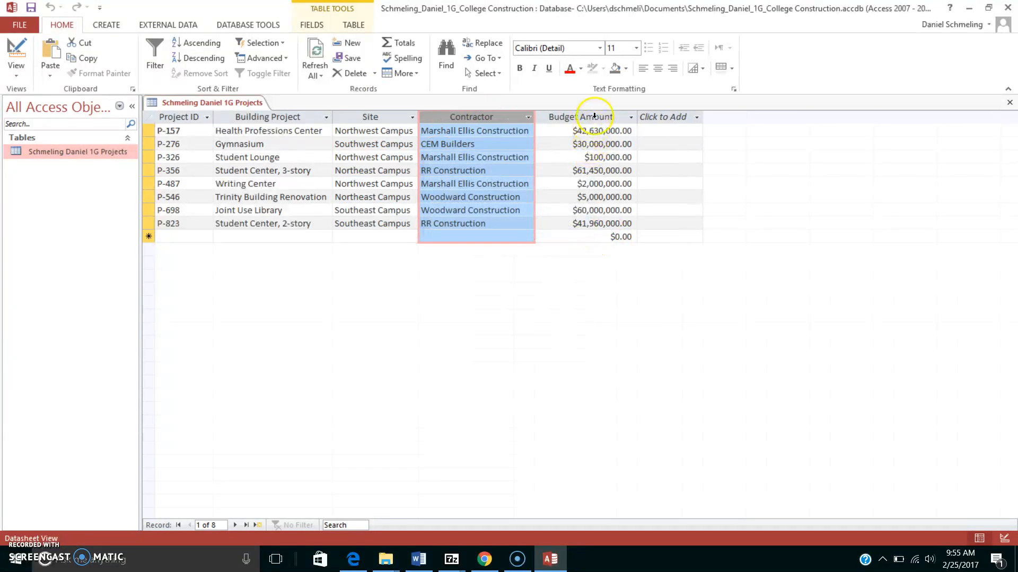
pyautogui.rightClick(594, 115)
pyautogui.click(649, 195)
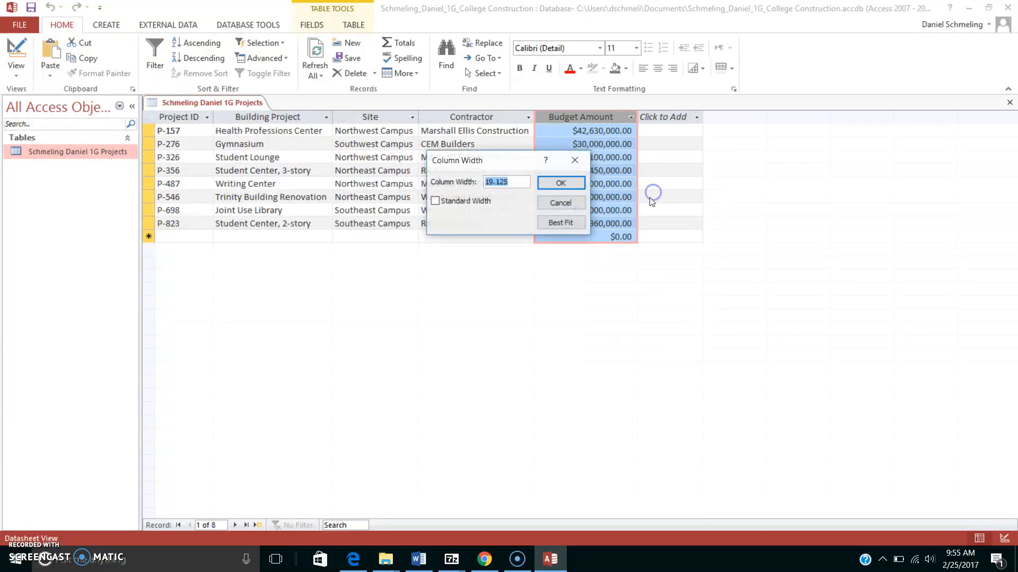
pyautogui.click(560, 223)
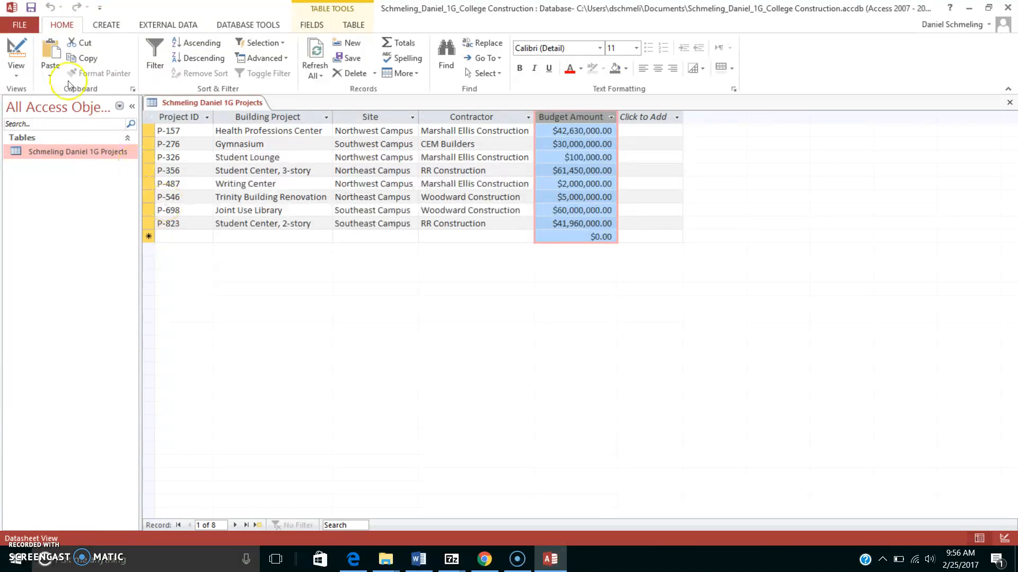
# Step: Open the print preview of the 1G Projects table, set it to landscape orientation, and close the preview
pyautogui.click(33, 29)
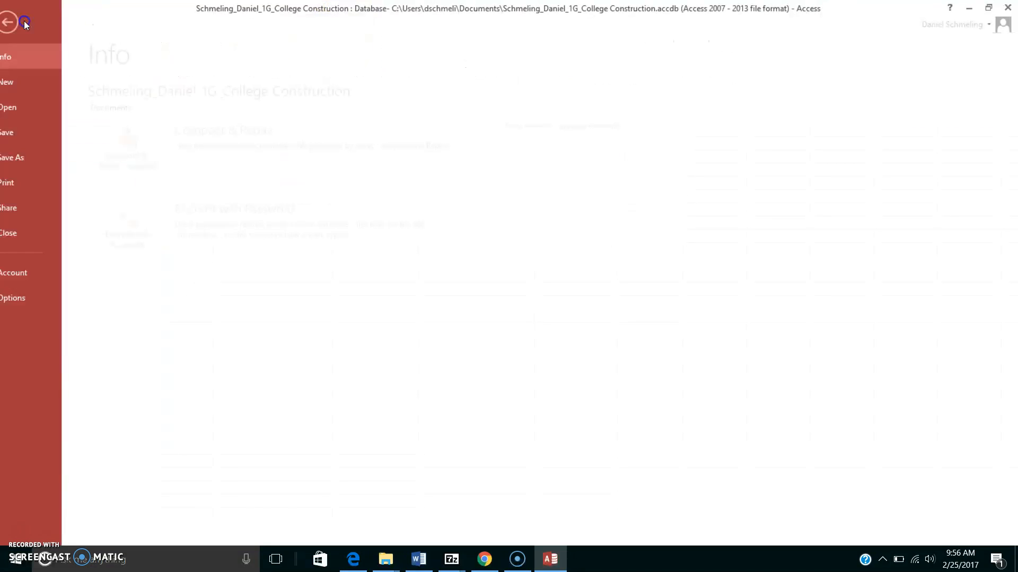
pyautogui.click(26, 182)
pyautogui.click(167, 211)
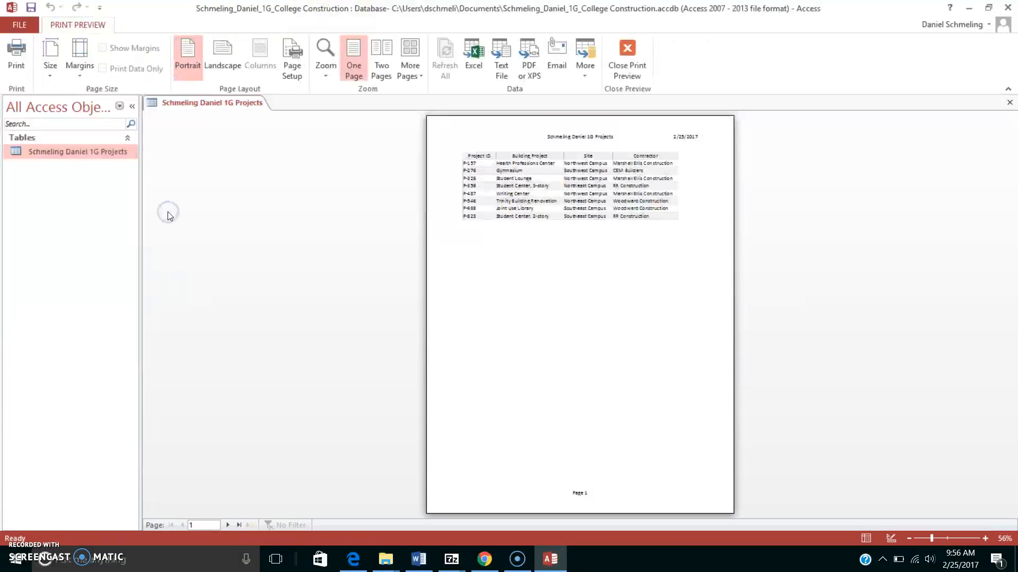
pyautogui.click(233, 57)
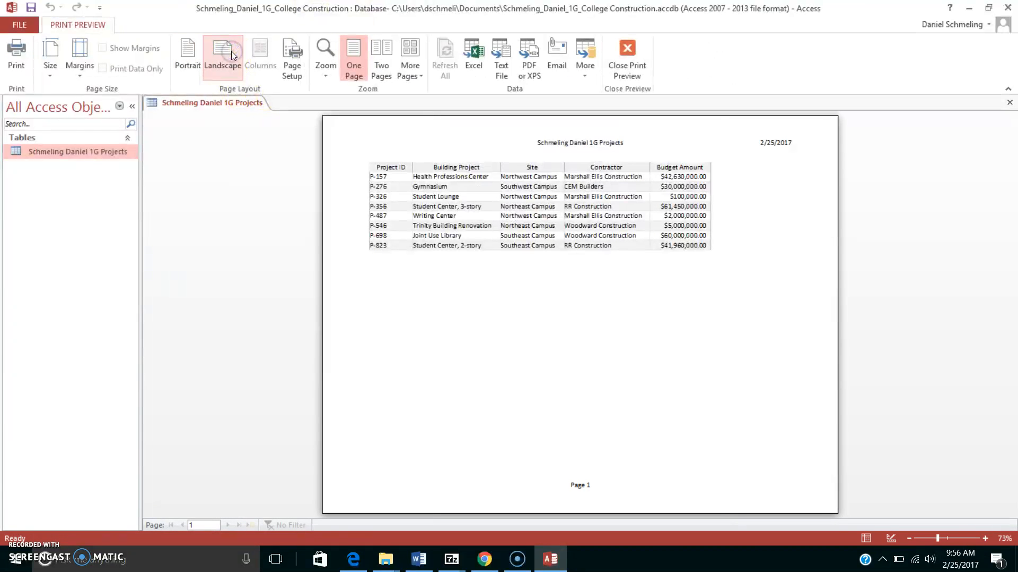
pyautogui.click(626, 63)
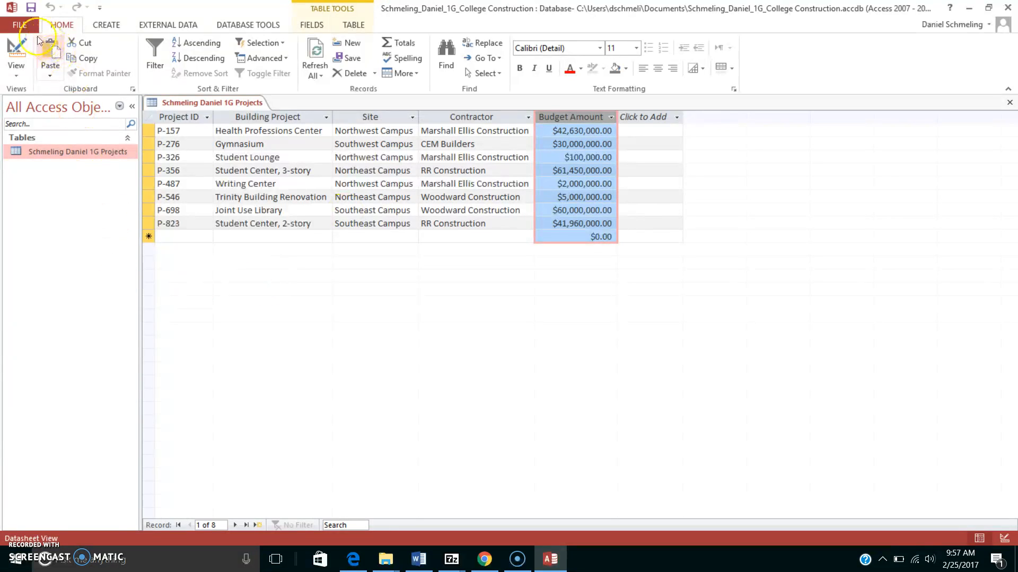
# Step: Check the print preview once more, then close the 1G Projects table and save its layout changes
pyautogui.click(23, 31)
pyautogui.click(44, 186)
pyautogui.click(184, 220)
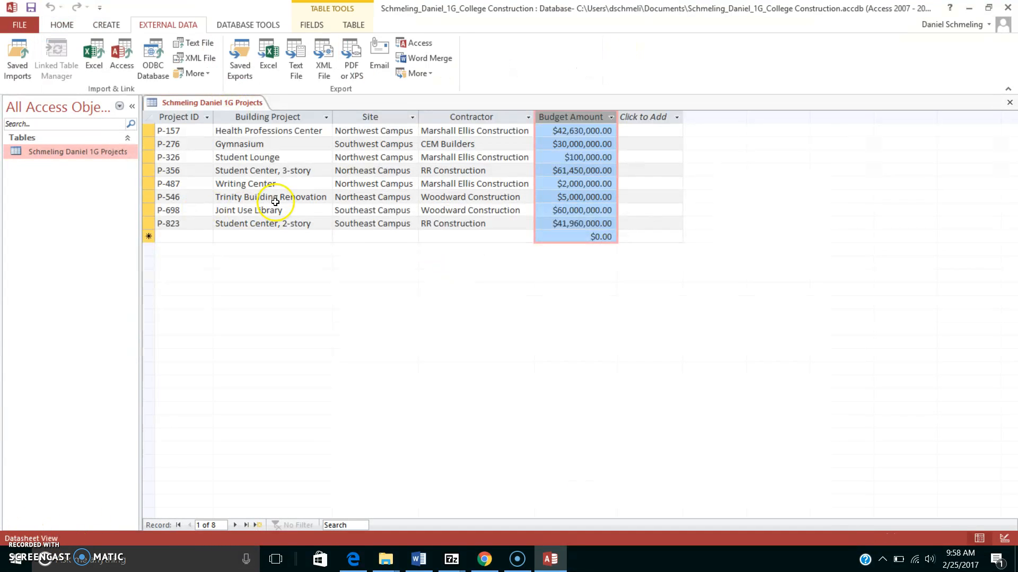
pyautogui.click(1009, 102)
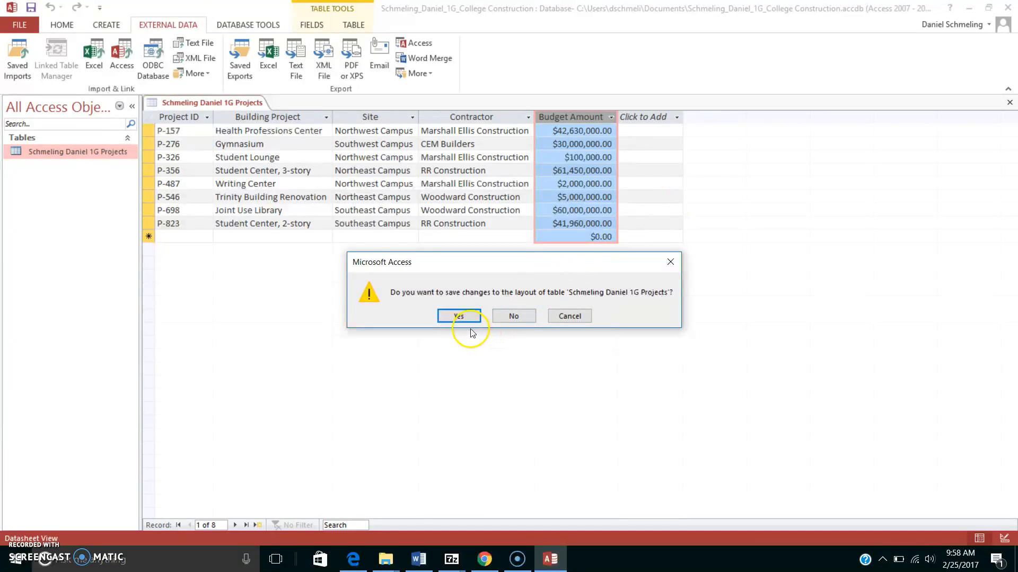
pyautogui.click(459, 316)
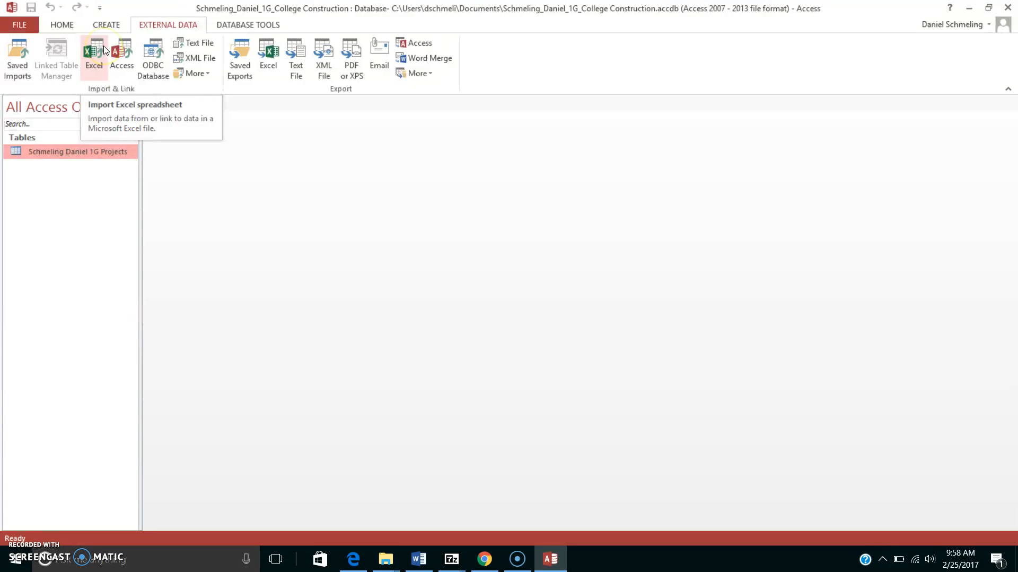
# Step: Start importing the a01G_Contractors Excel workbook from the Desktop into a new table in the current database
pyautogui.click(103, 46)
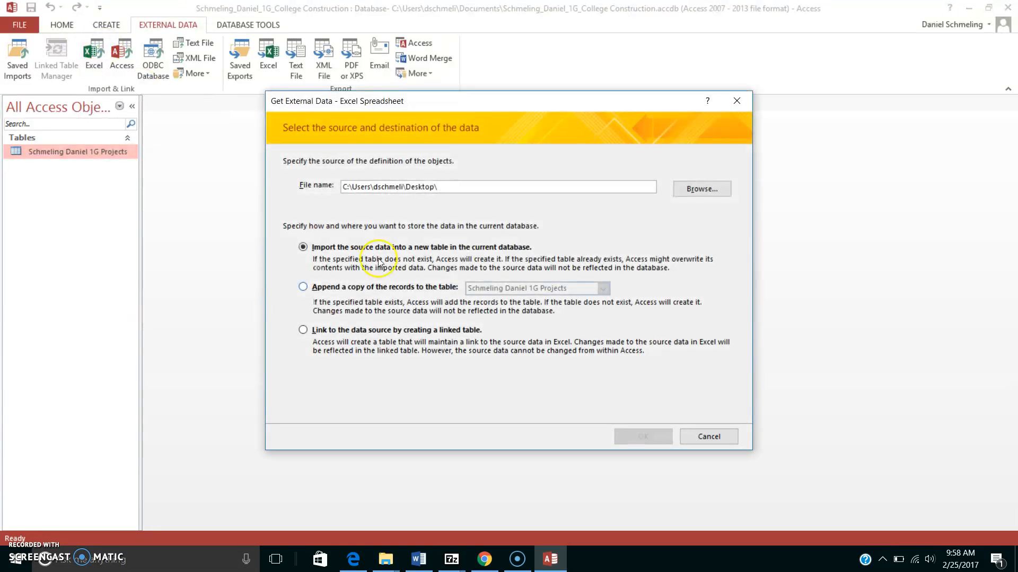
pyautogui.click(701, 189)
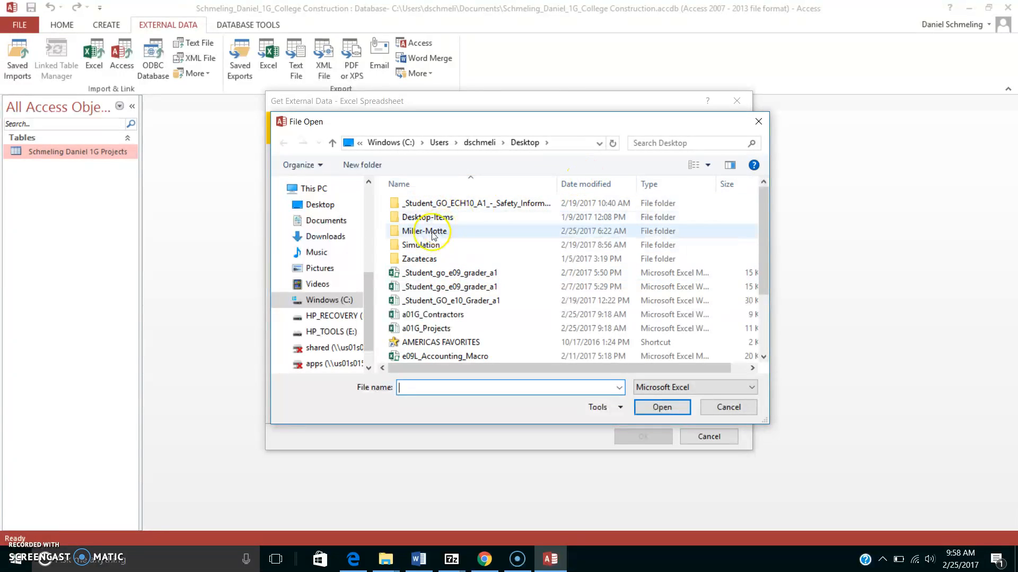
pyautogui.click(328, 209)
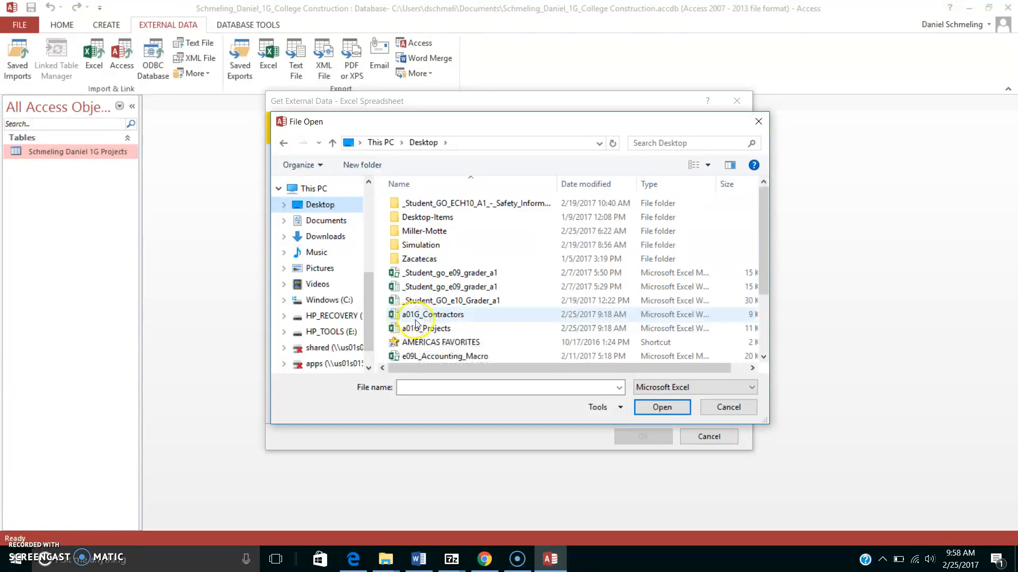
pyautogui.click(435, 317)
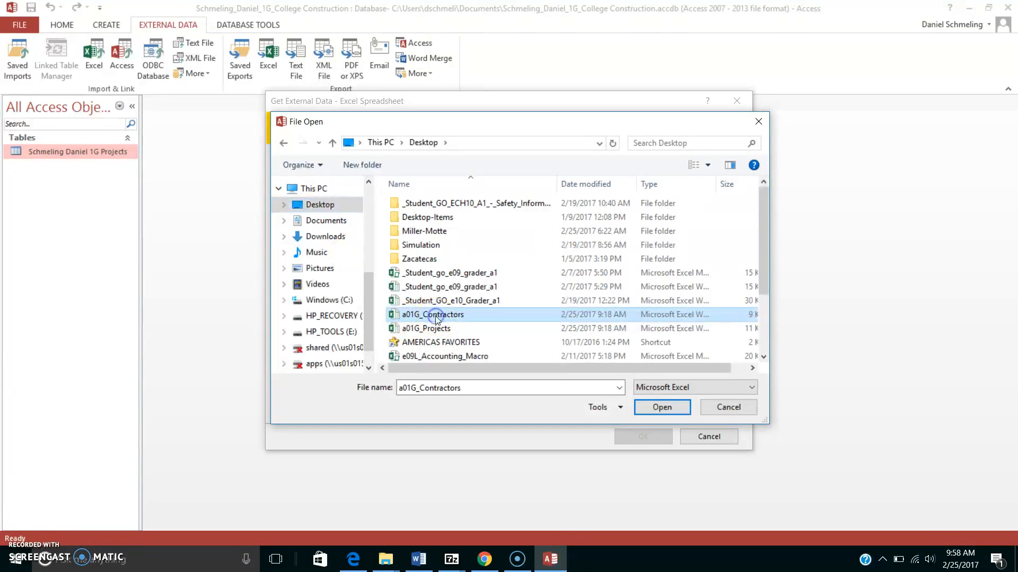
pyautogui.click(646, 414)
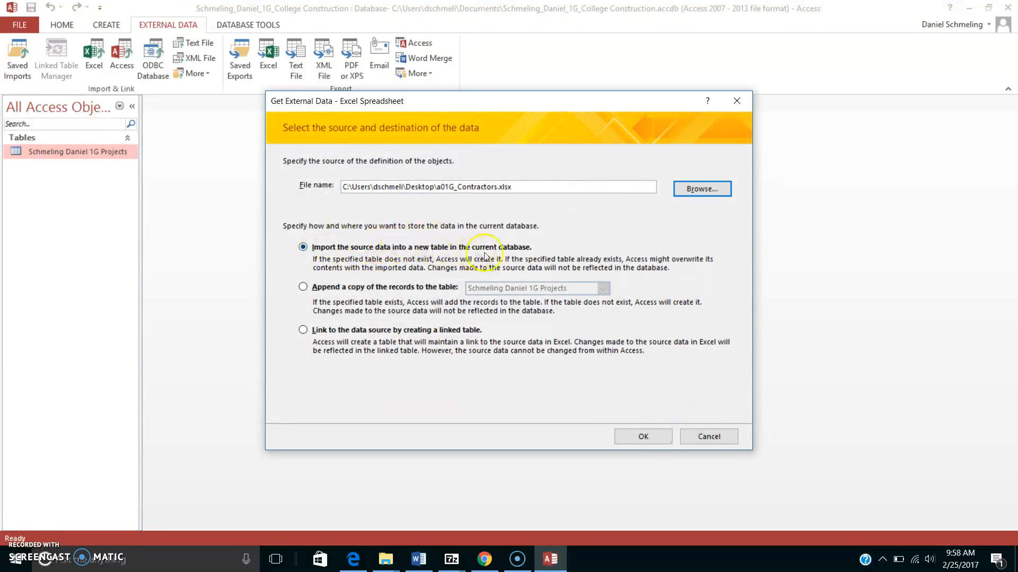
pyautogui.click(643, 436)
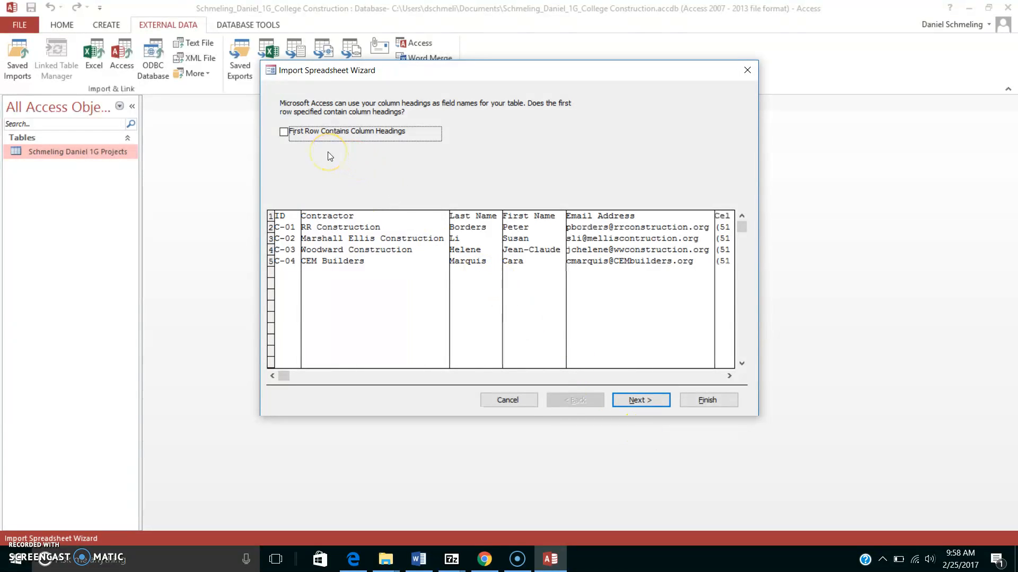
# Step: Use the first row of the contractors worksheet as column headings and continue to the field options
pyautogui.click(323, 218)
pyautogui.click(168, 471)
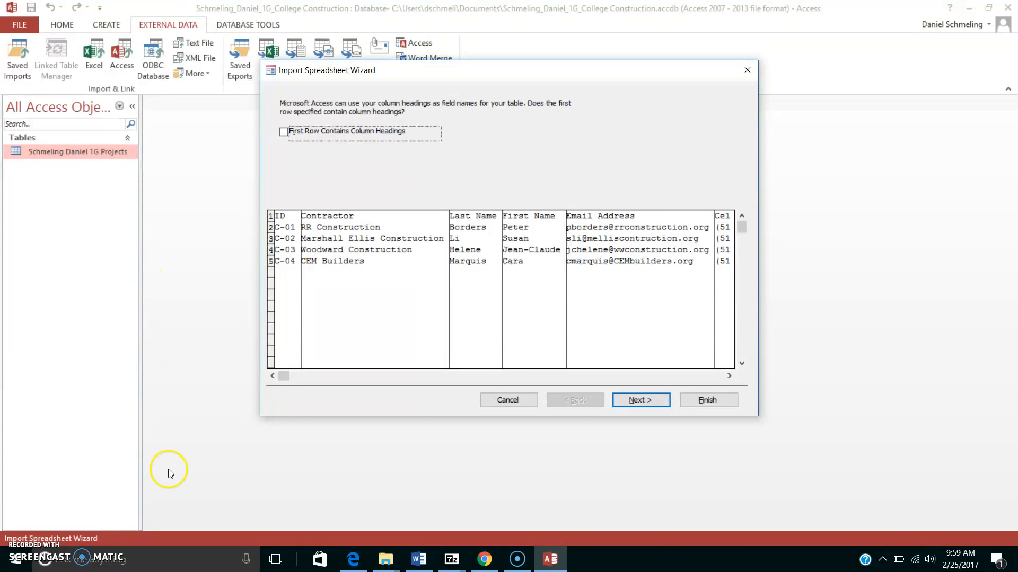
pyautogui.click(285, 132)
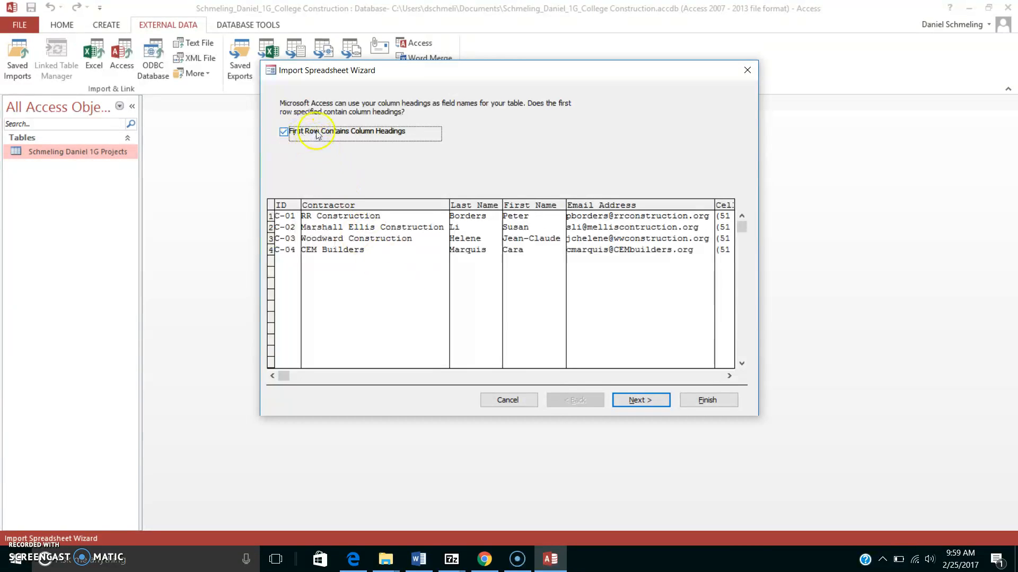
pyautogui.click(632, 400)
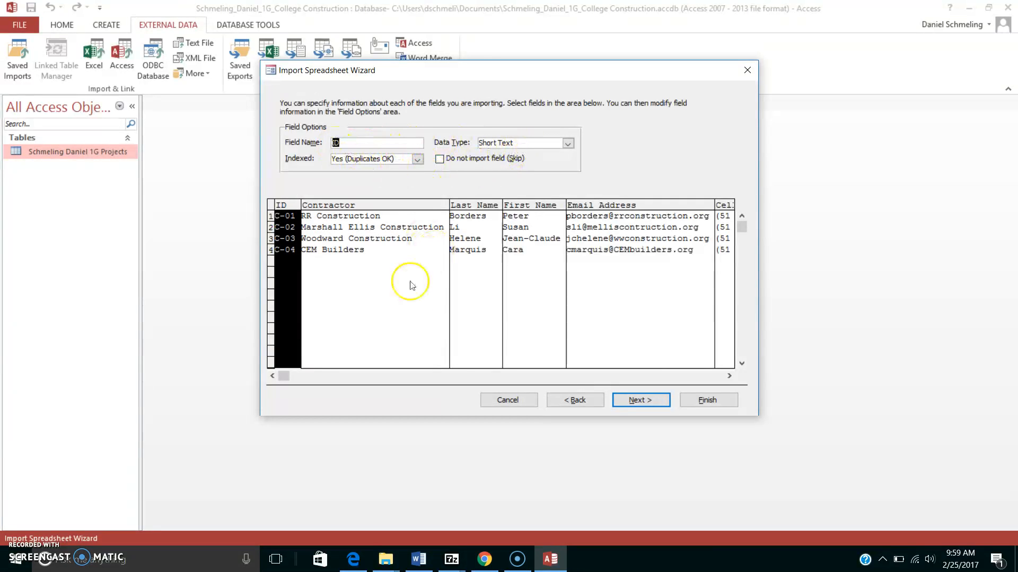
# Step: Choose Short Text as the data type of the imported ID field and review its indexing options
pyautogui.click(567, 144)
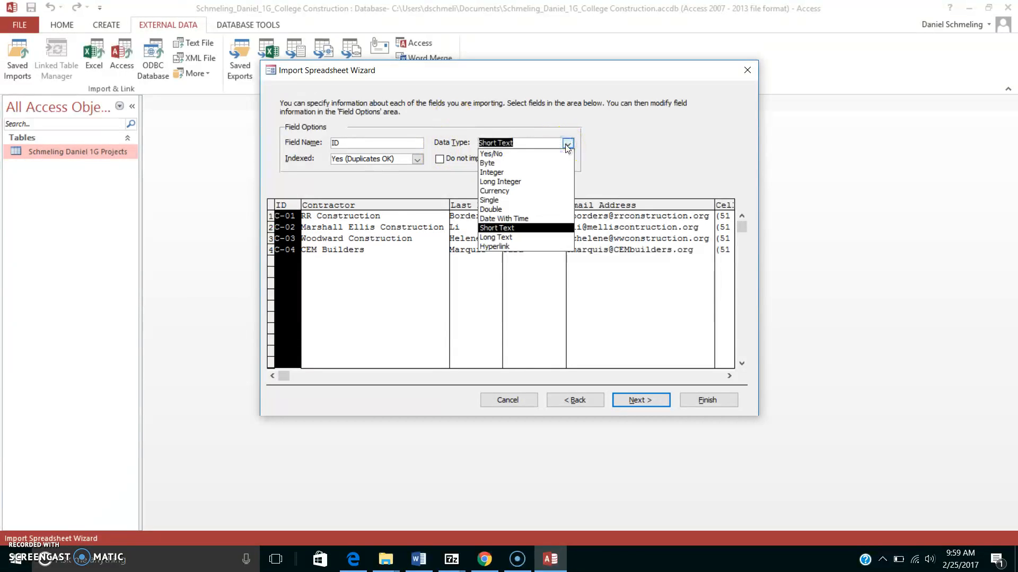
pyautogui.click(506, 231)
pyautogui.click(507, 236)
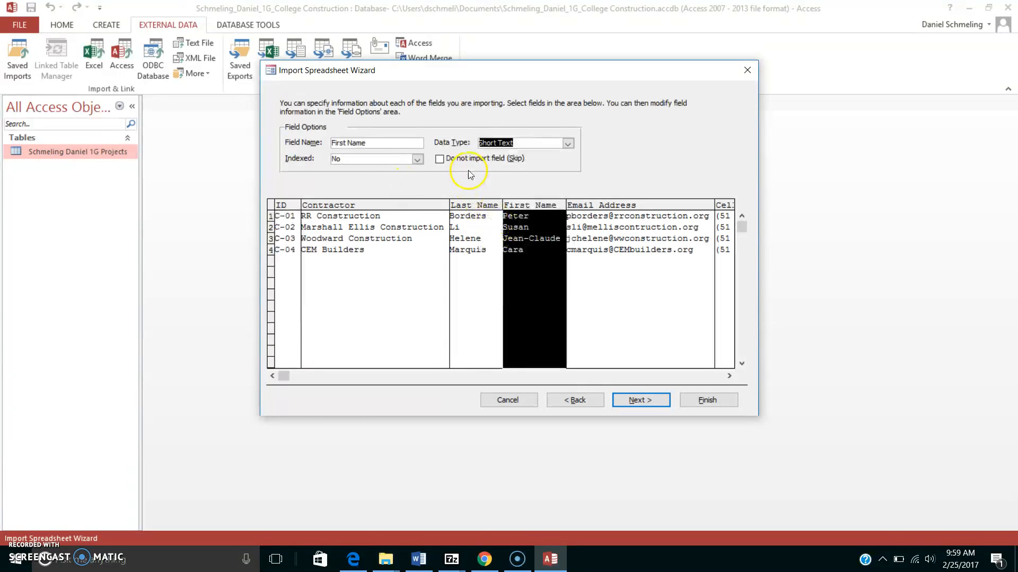
pyautogui.click(281, 207)
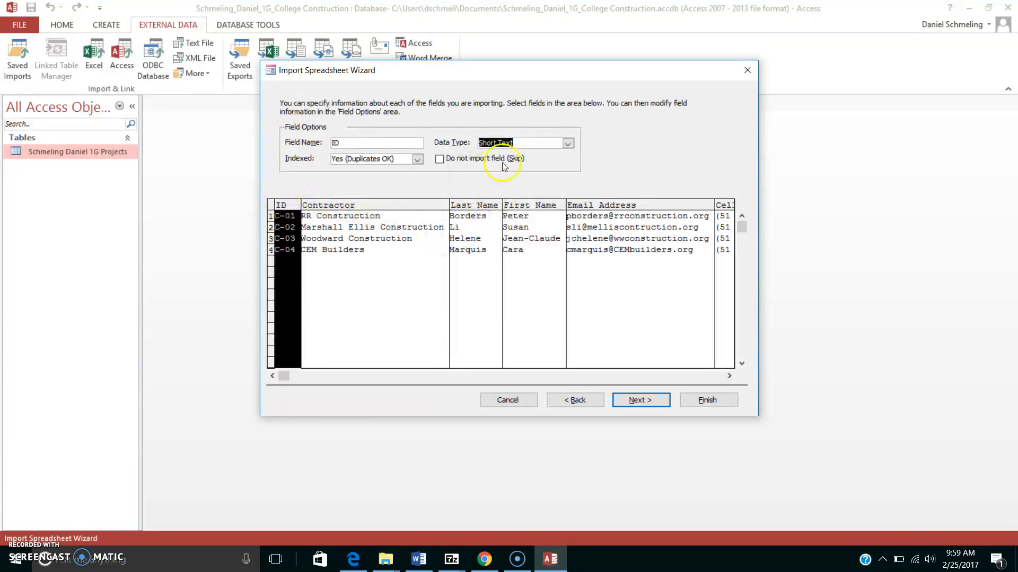
pyautogui.click(536, 143)
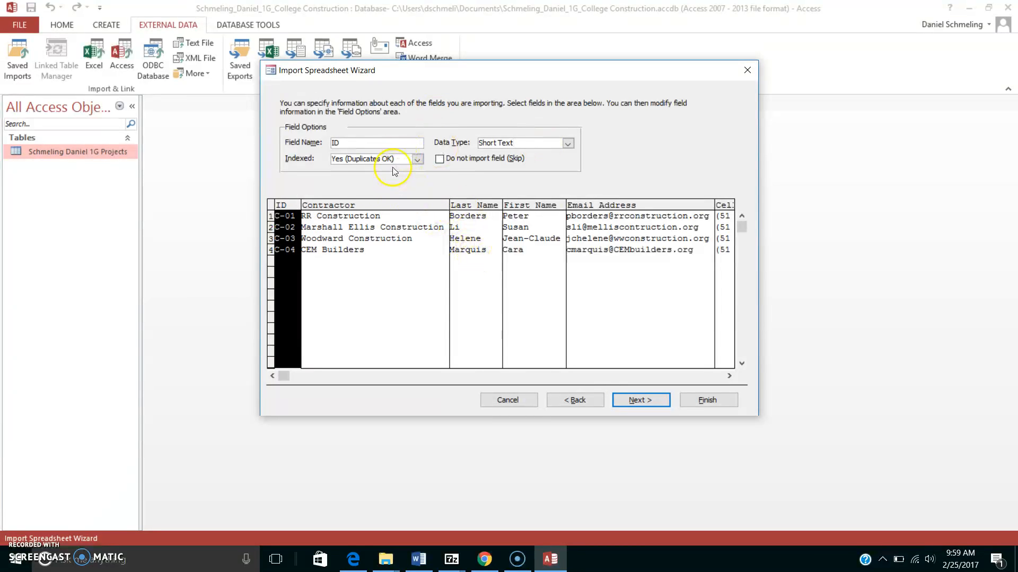
pyautogui.click(413, 164)
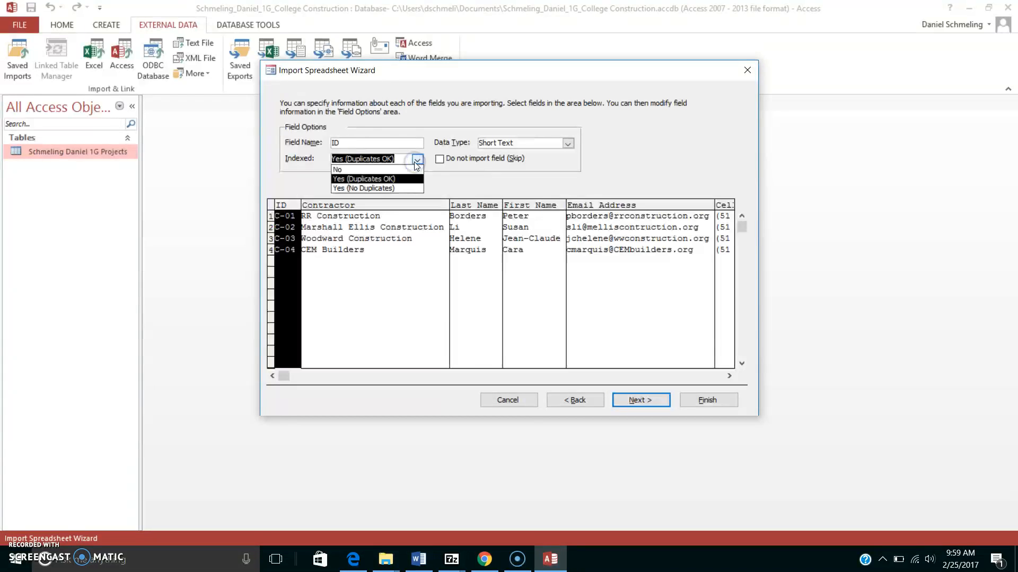
pyautogui.click(414, 161)
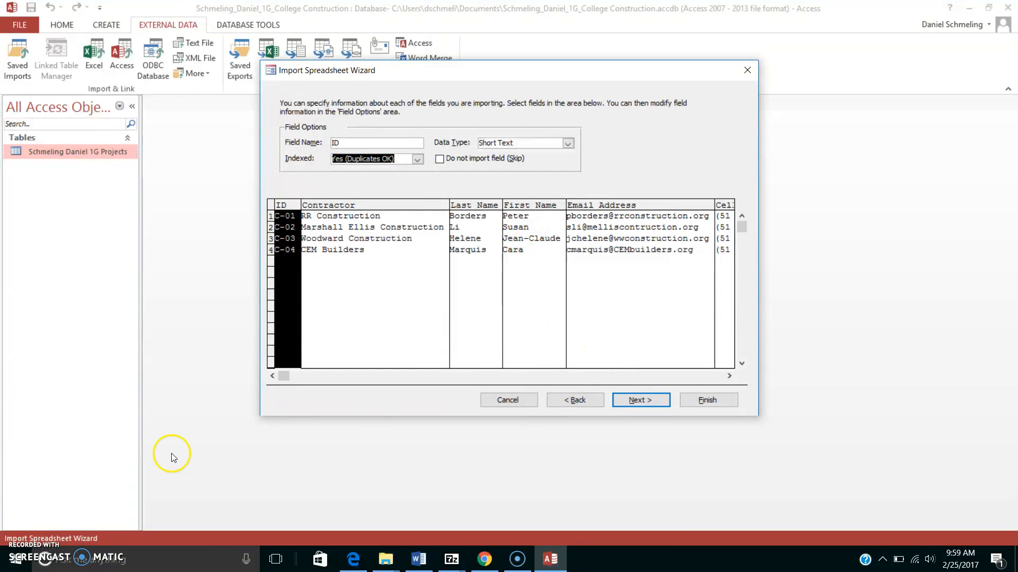
pyautogui.click(613, 401)
pyautogui.click(600, 401)
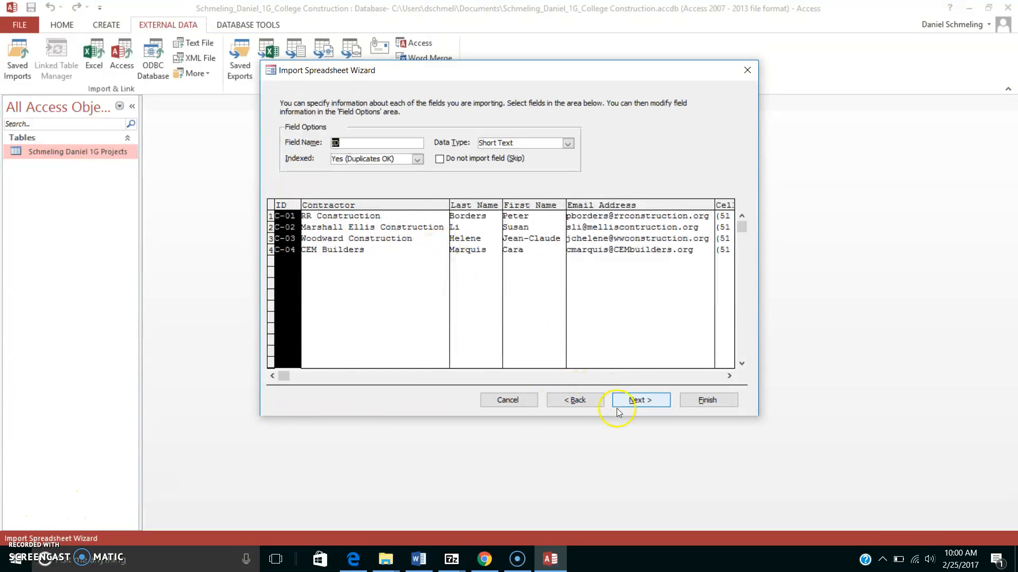
# Step: Continue past the field options and choose the ID field as the new table's own primary key
pyautogui.click(650, 399)
pyautogui.click(420, 153)
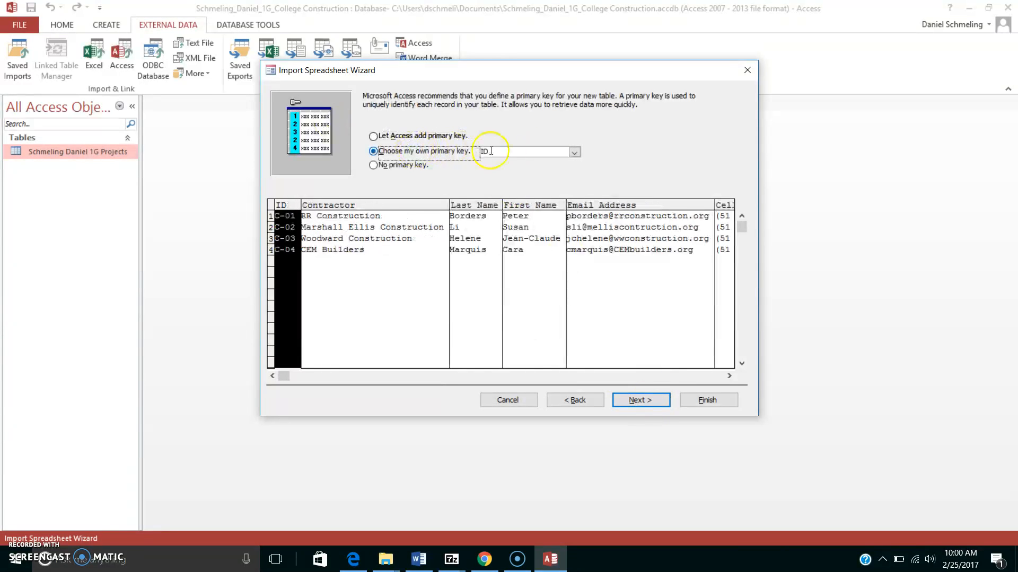
pyautogui.click(628, 401)
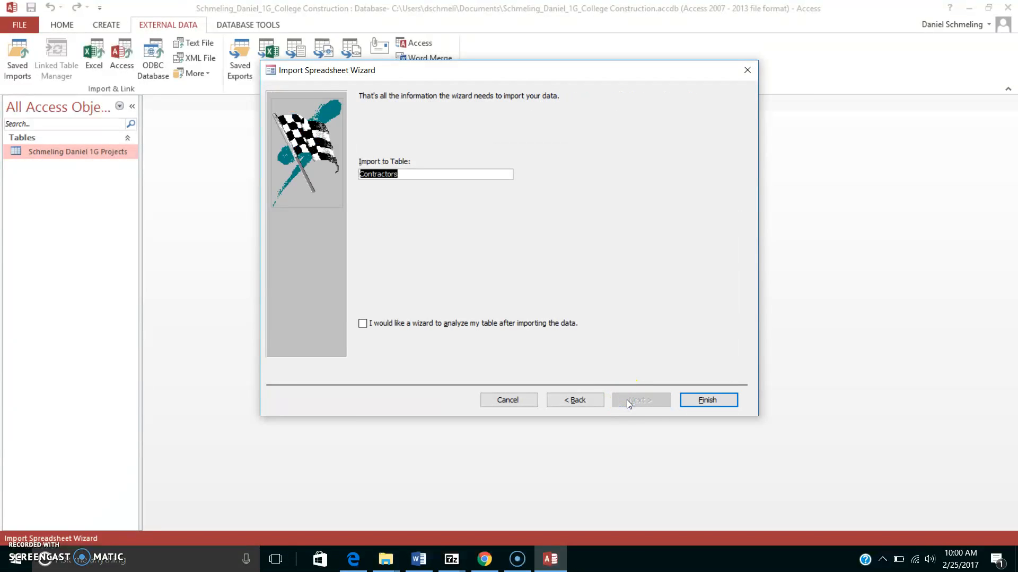
# Step: Name the imported table with the student's last and first name followed by "1G Contractors" and finish the import
pyautogui.write('Schmeling Daniel 1g Contra')
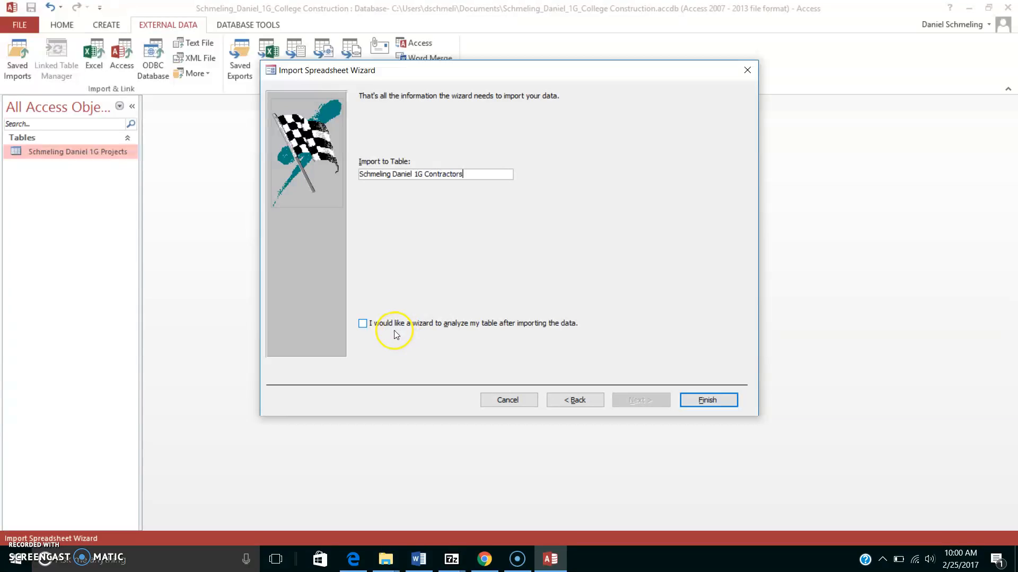
pyautogui.click(684, 404)
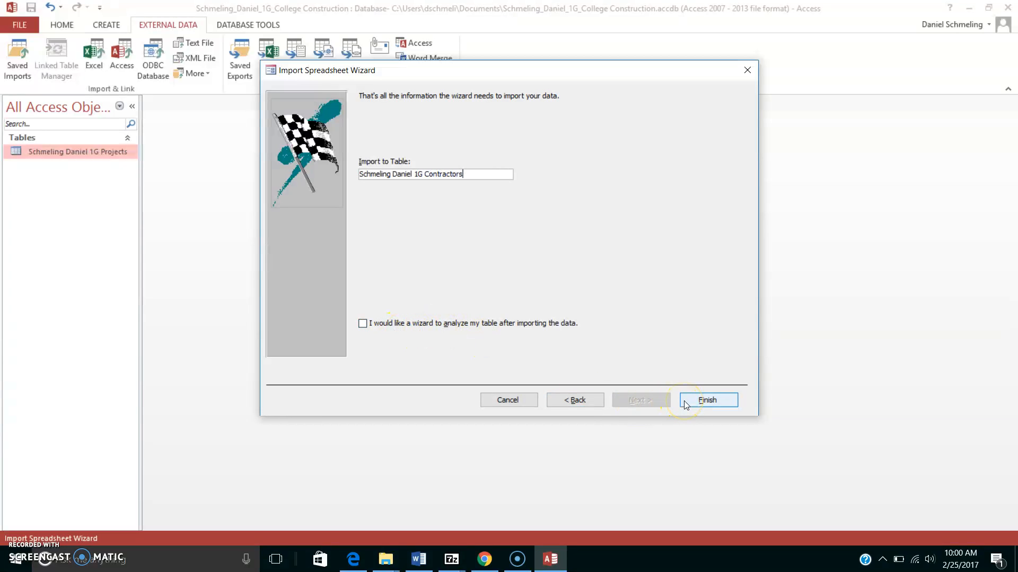
pyautogui.click(706, 398)
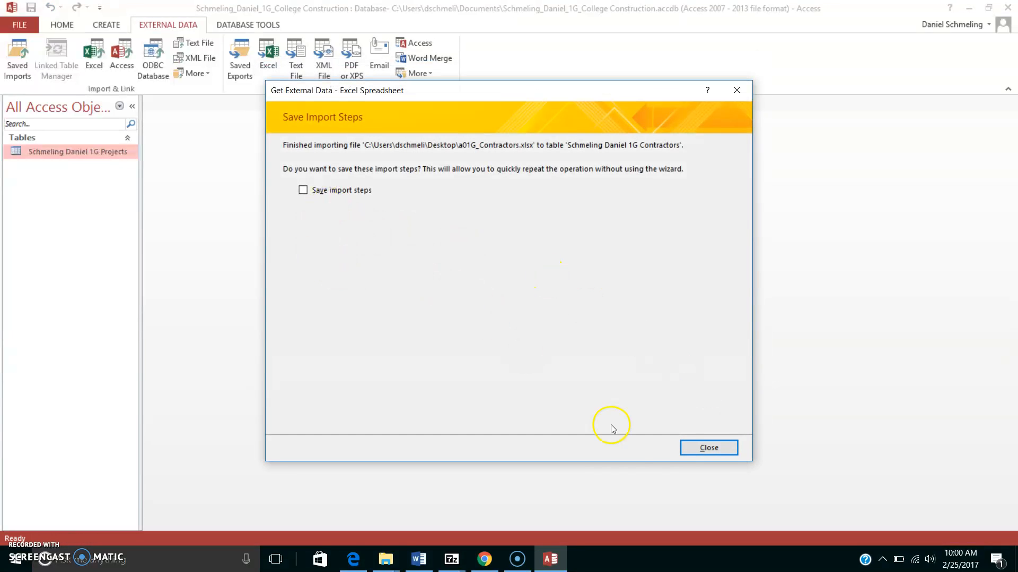
# Step: Open the imported Contractors table without saving the import steps, and best-fit the widths of its ID and Contractor columns
pyautogui.click(702, 448)
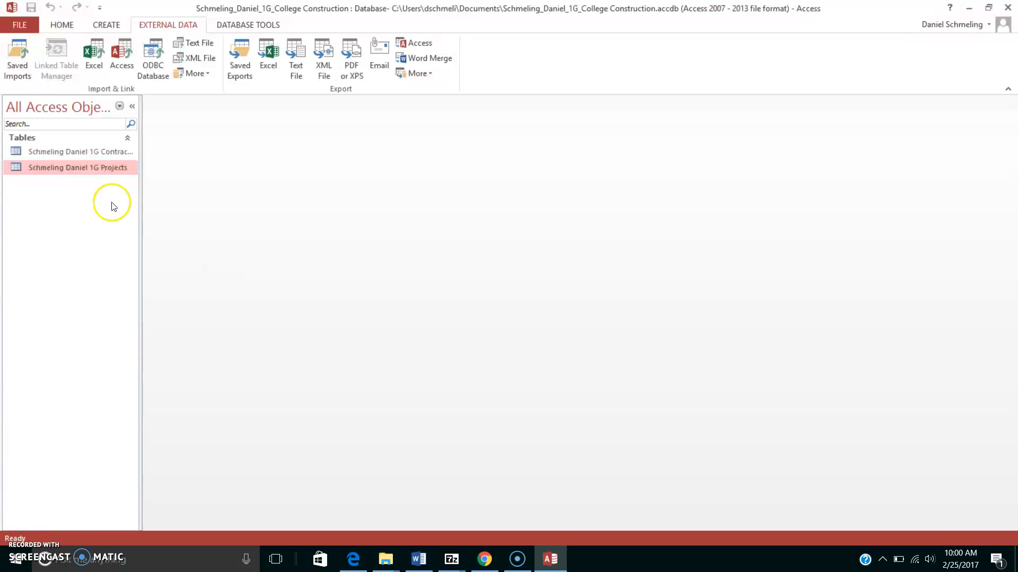
pyautogui.doubleClick(110, 154)
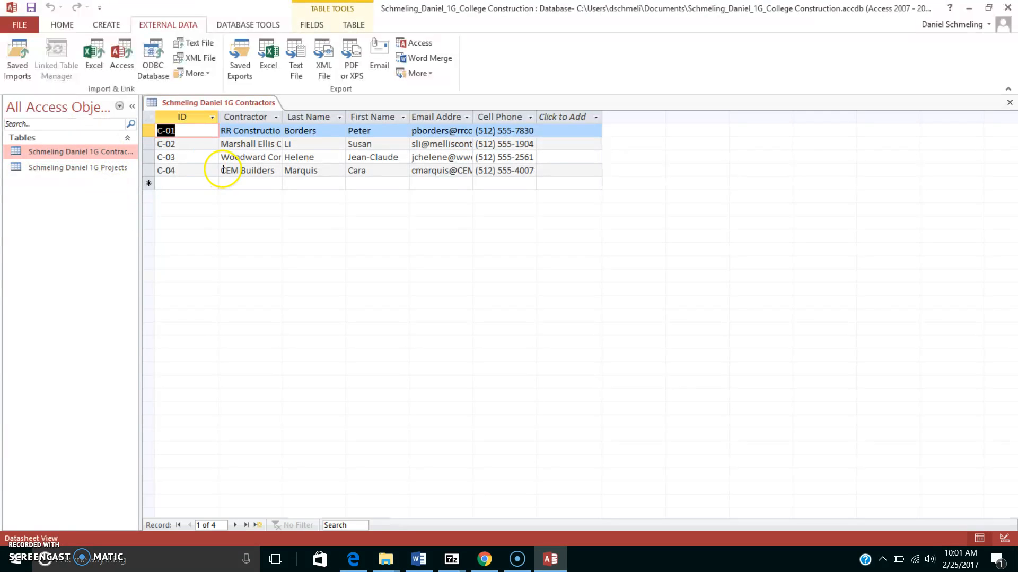
pyautogui.rightClick(207, 117)
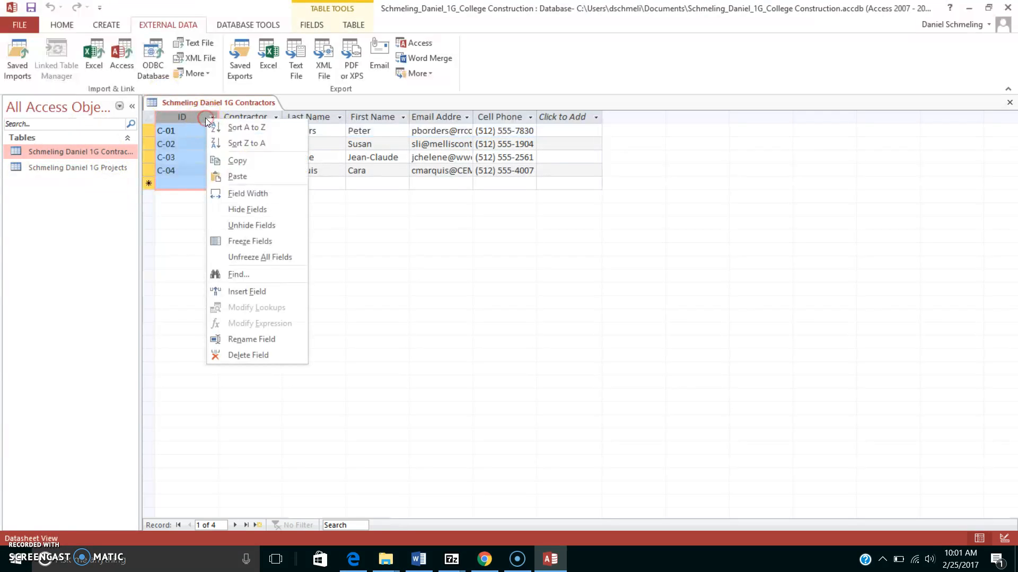
pyautogui.click(244, 193)
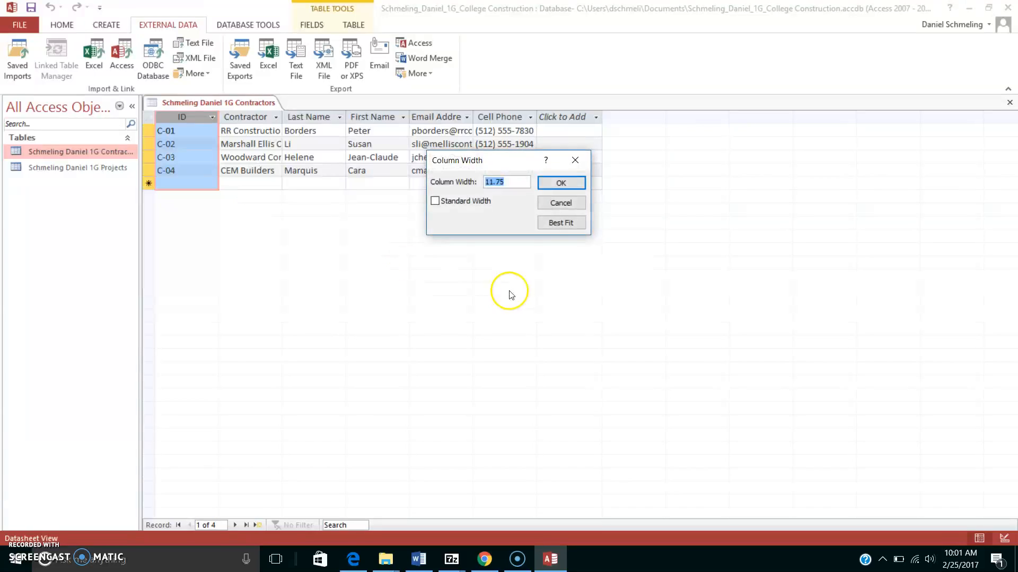
pyautogui.click(557, 221)
pyautogui.rightClick(232, 114)
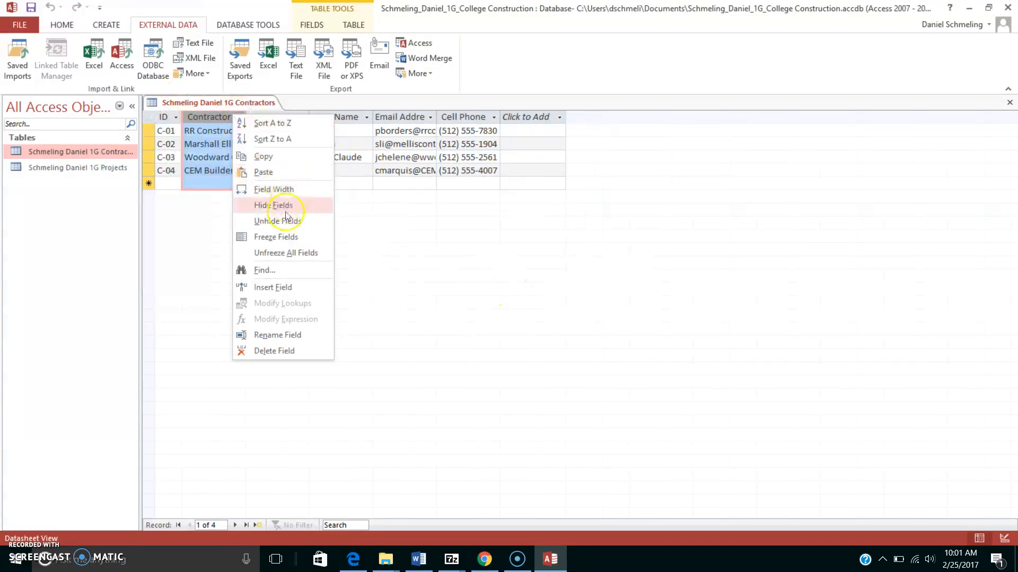
pyautogui.click(280, 190)
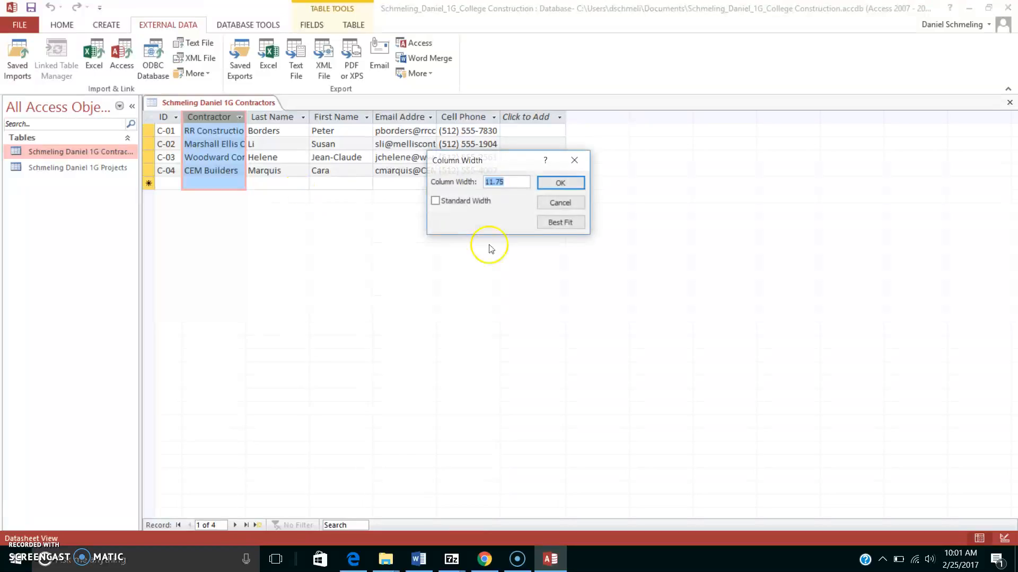
pyautogui.click(560, 222)
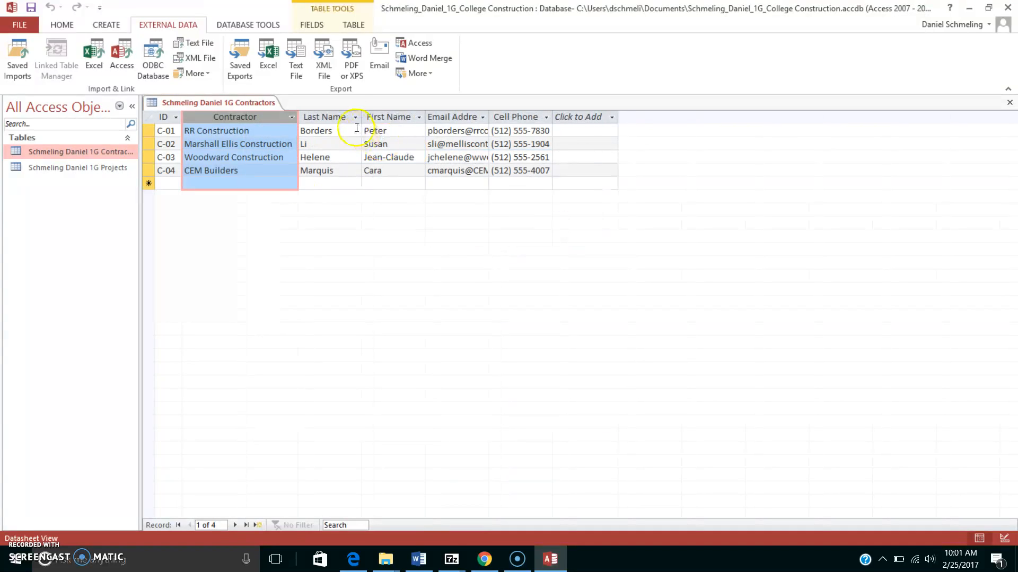
# Step: Apply a best-fit width to the Last Name and First Name columns of the Contractors table
pyautogui.rightClick(334, 112)
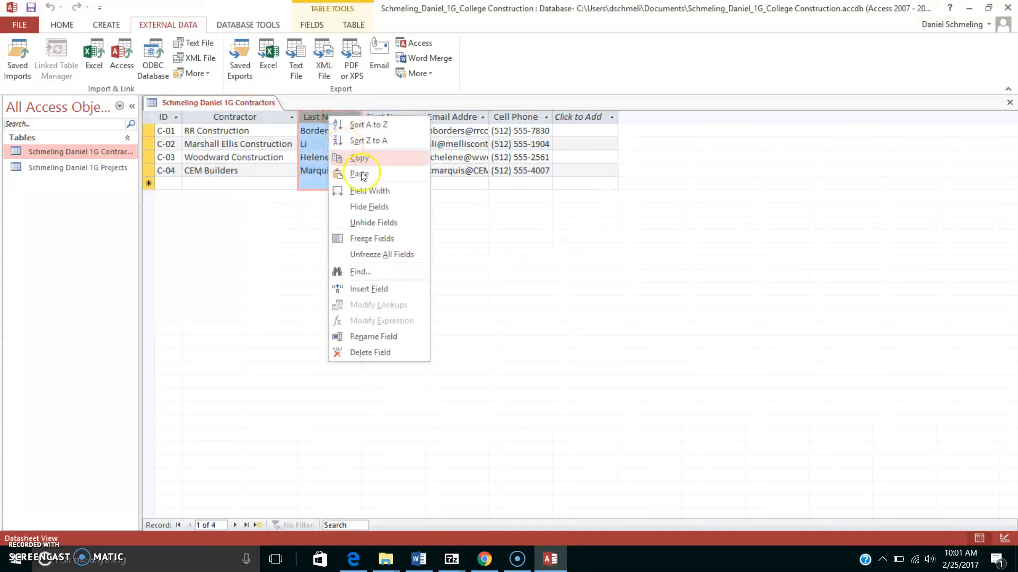
pyautogui.click(375, 191)
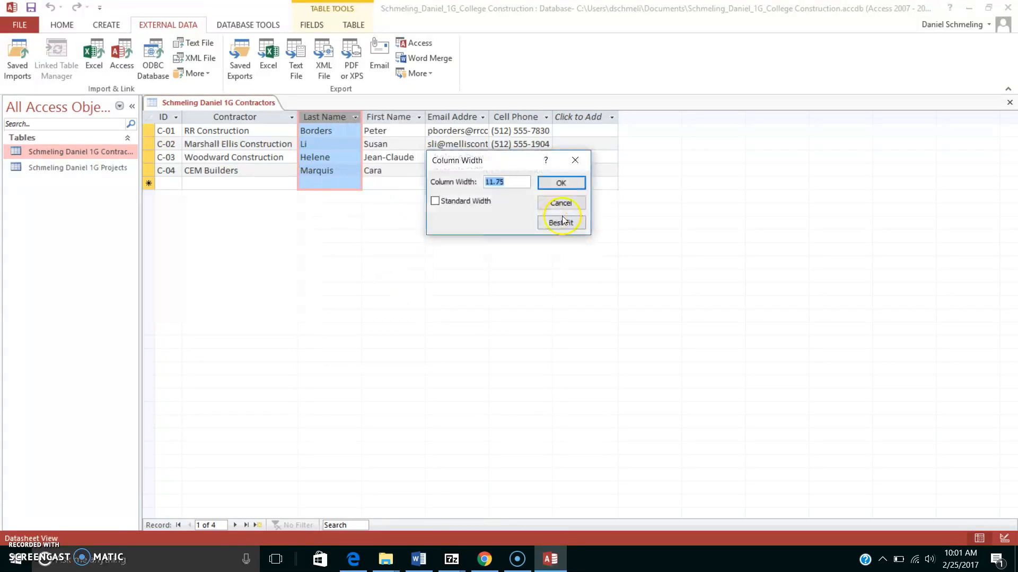
pyautogui.click(559, 221)
pyautogui.rightClick(390, 116)
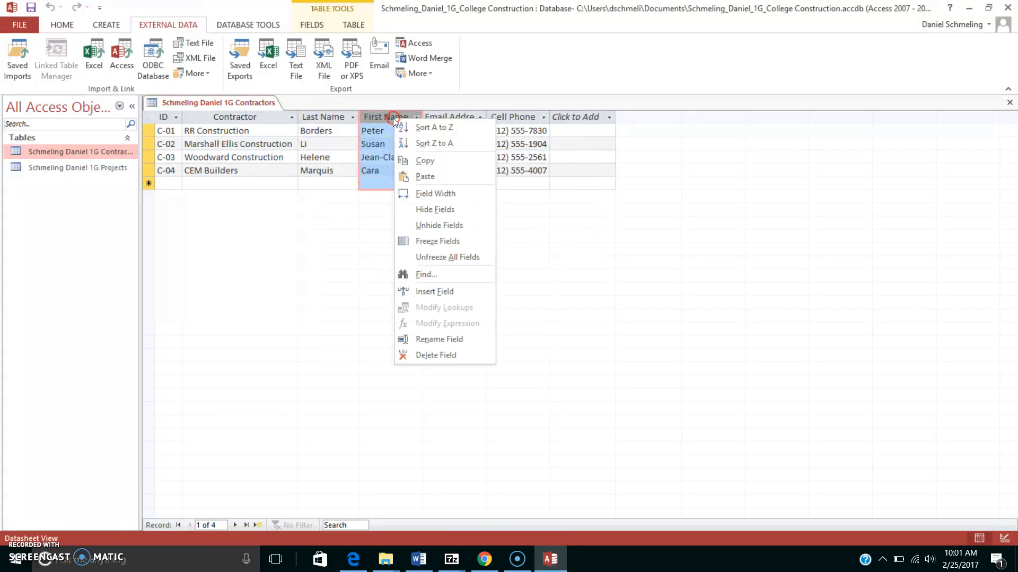
pyautogui.click(454, 195)
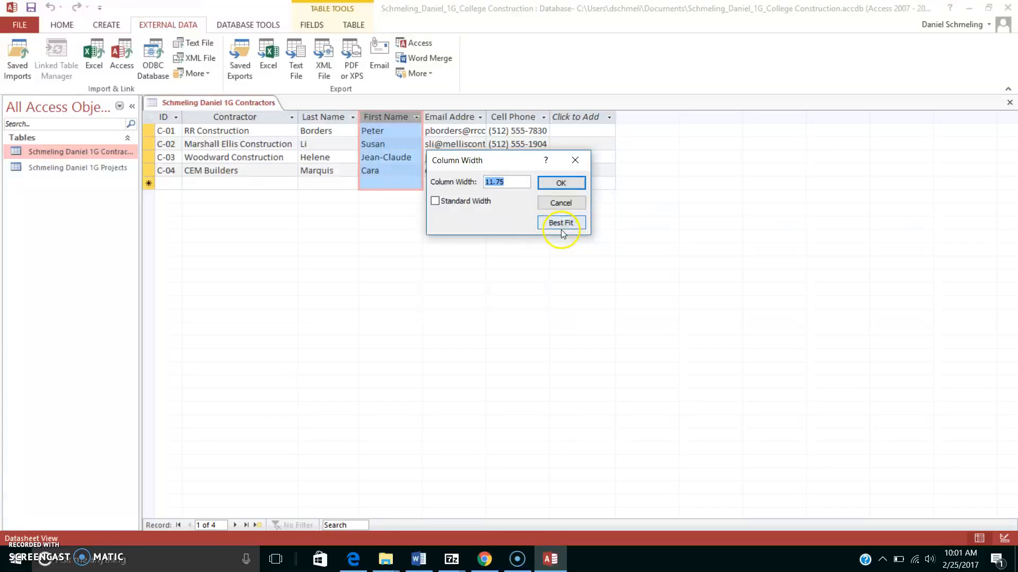
pyautogui.click(560, 222)
# Step: Apply a best-fit width to the Email Address and Cell Phone columns of the Contractors table
pyautogui.rightClick(457, 116)
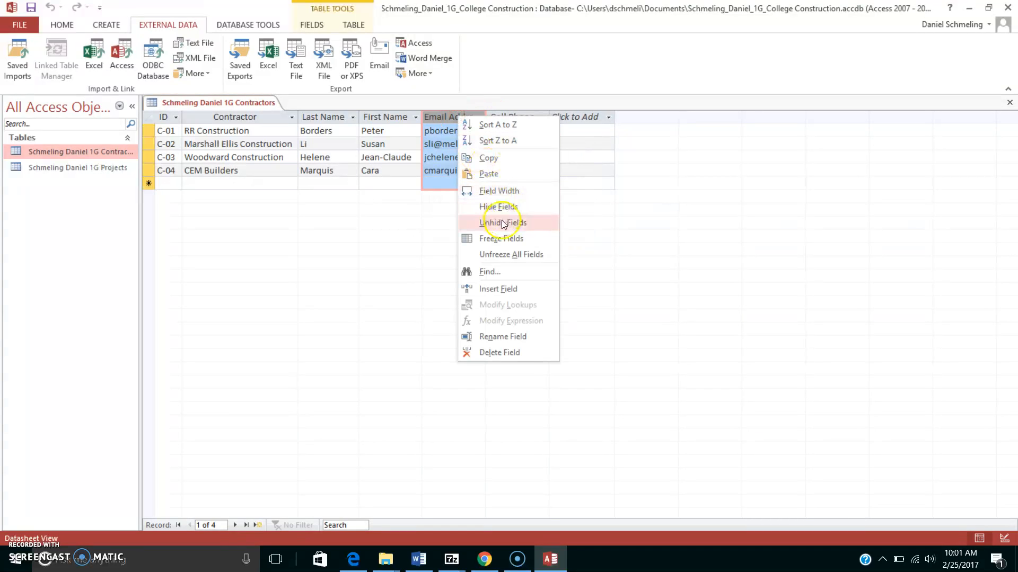
pyautogui.click(516, 192)
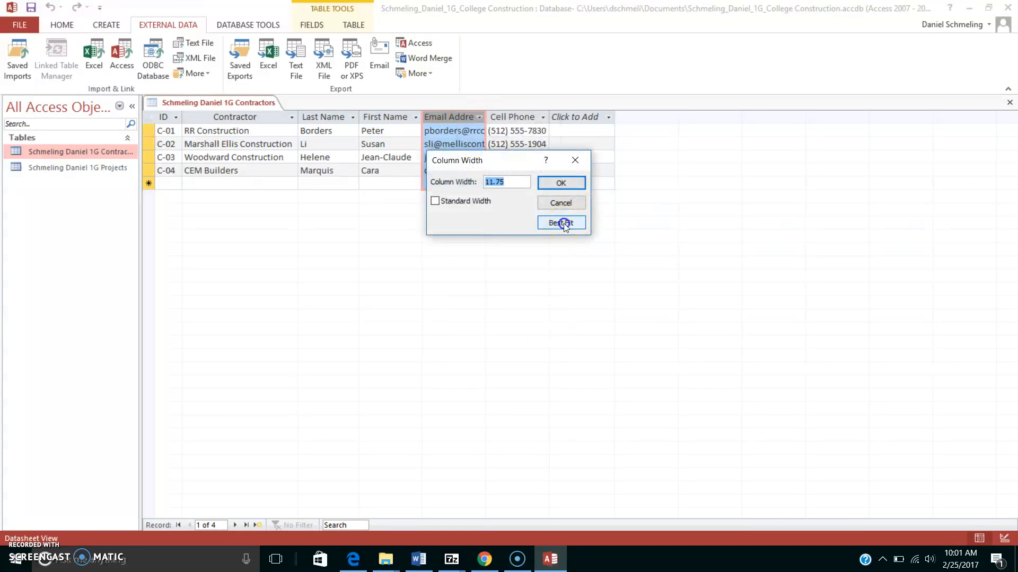
pyautogui.click(559, 222)
pyautogui.rightClick(590, 118)
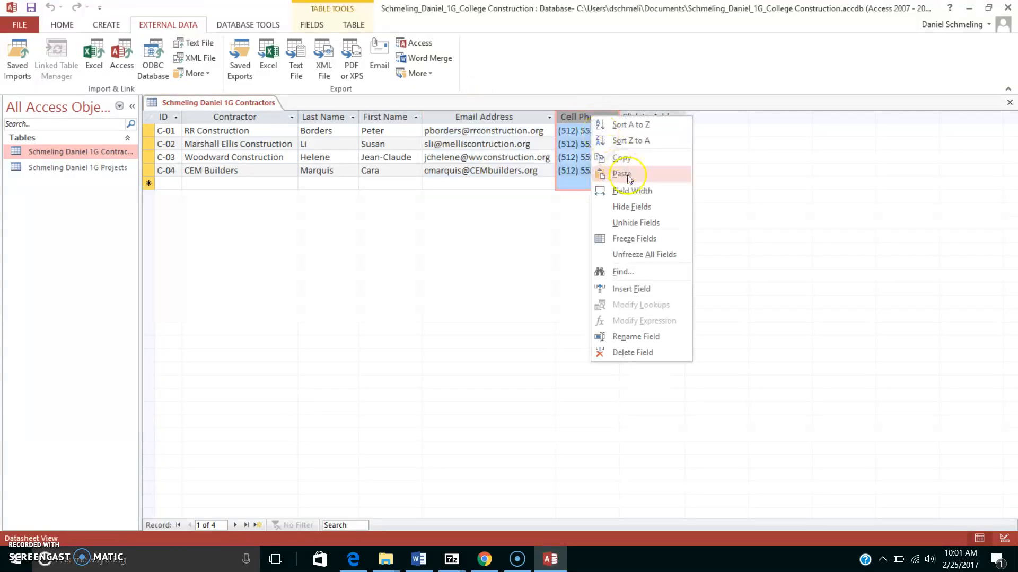
pyautogui.click(644, 194)
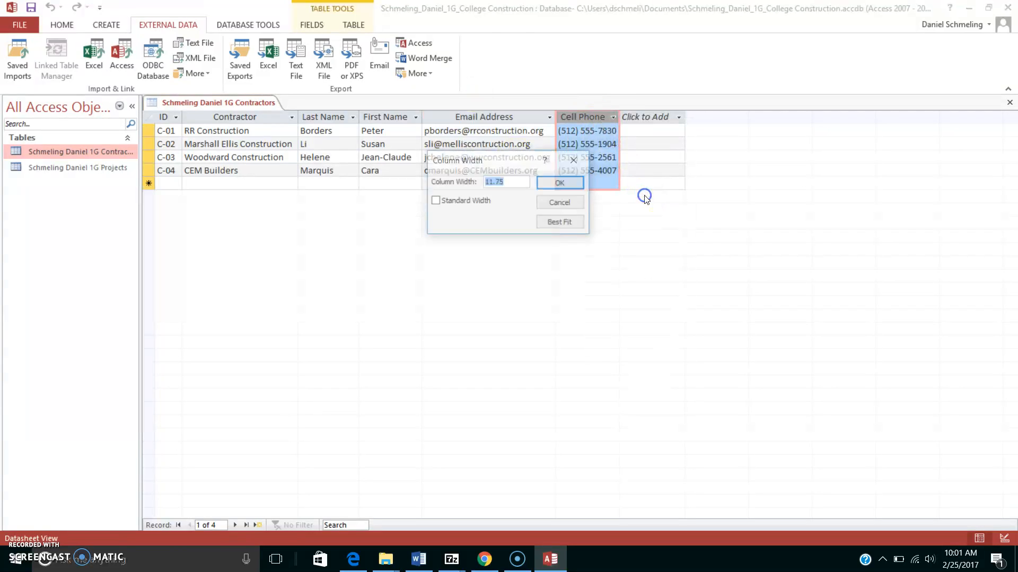
pyautogui.click(578, 223)
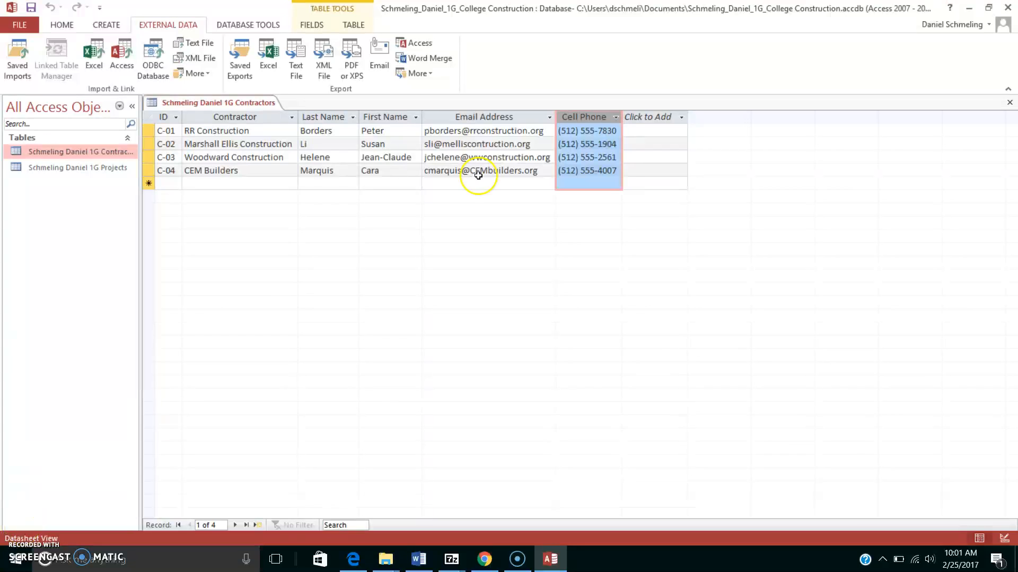
# Step: Preview the Contractors table for printing in landscape orientation, and close the table with its layout changes saved
pyautogui.click(20, 25)
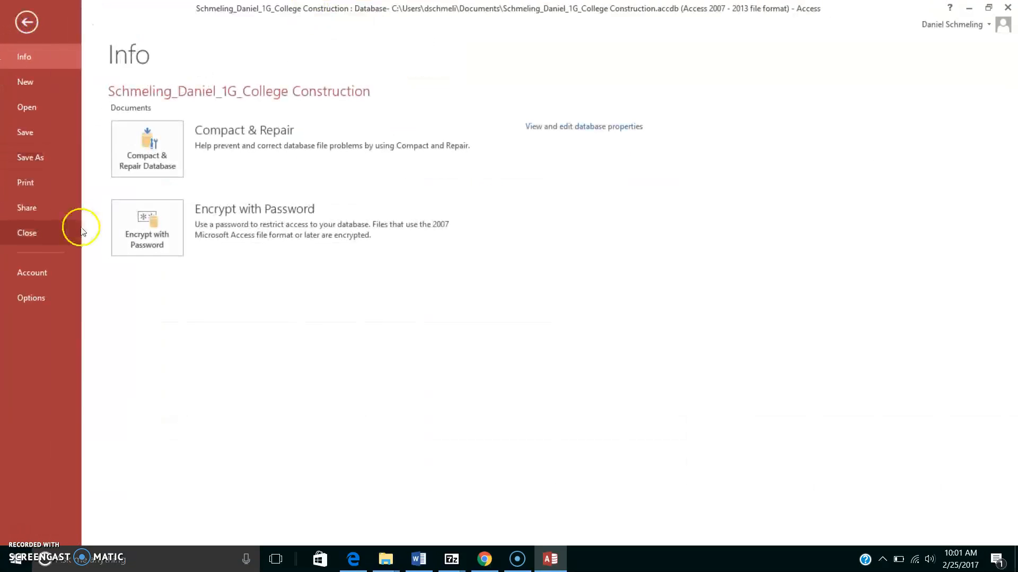
pyautogui.click(18, 186)
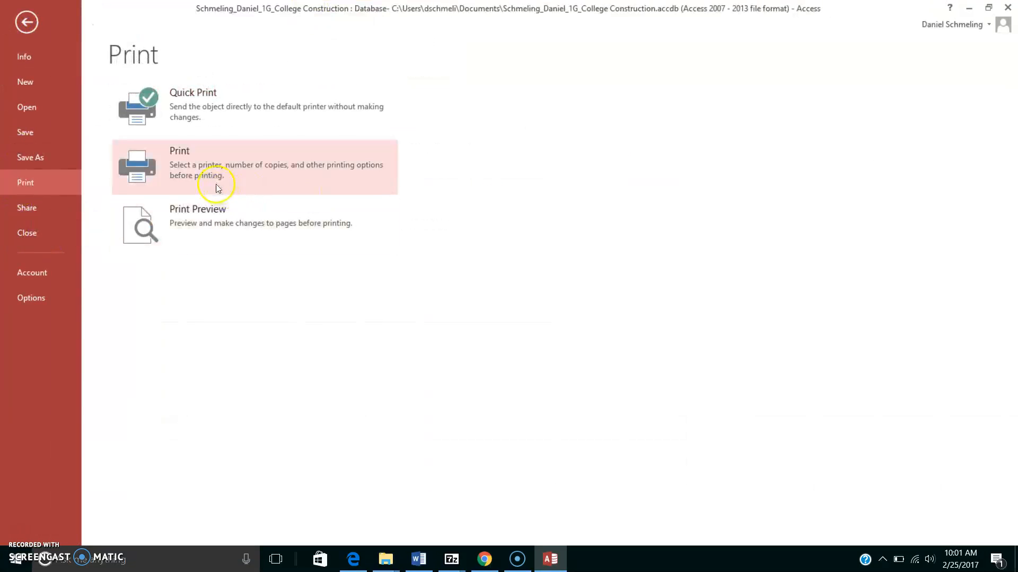
pyautogui.click(200, 209)
pyautogui.click(220, 57)
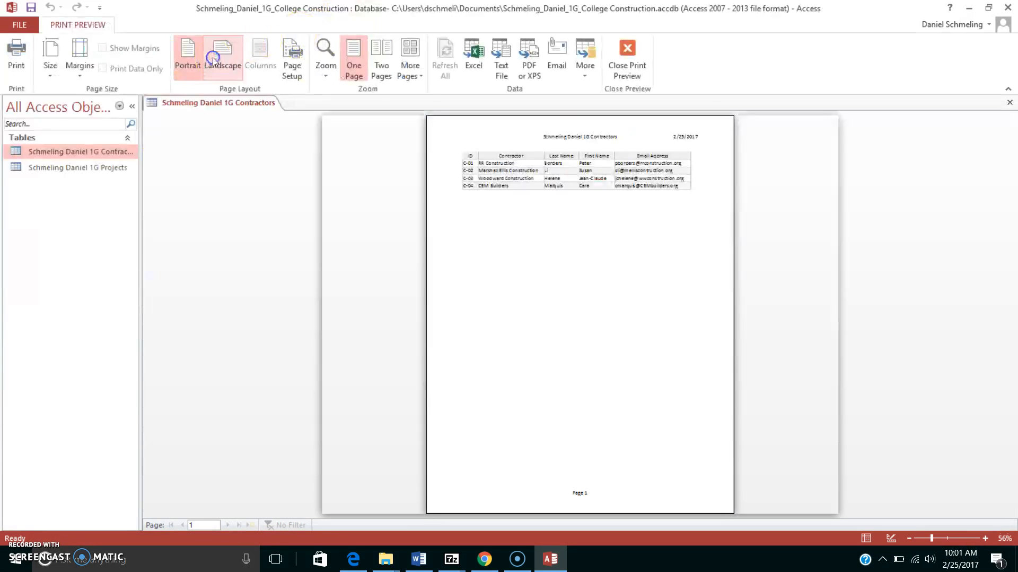
pyautogui.click(630, 71)
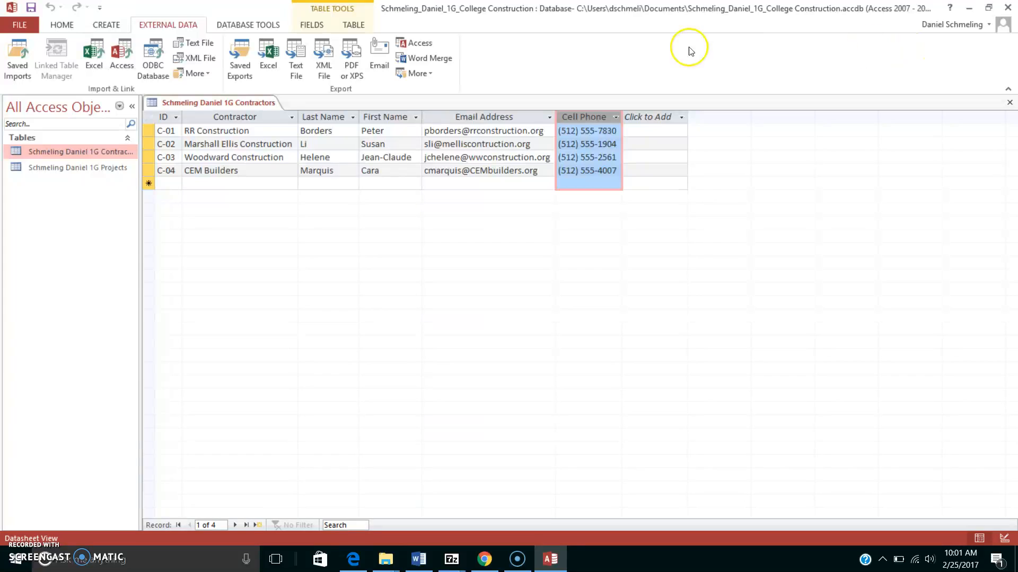
pyautogui.click(1009, 102)
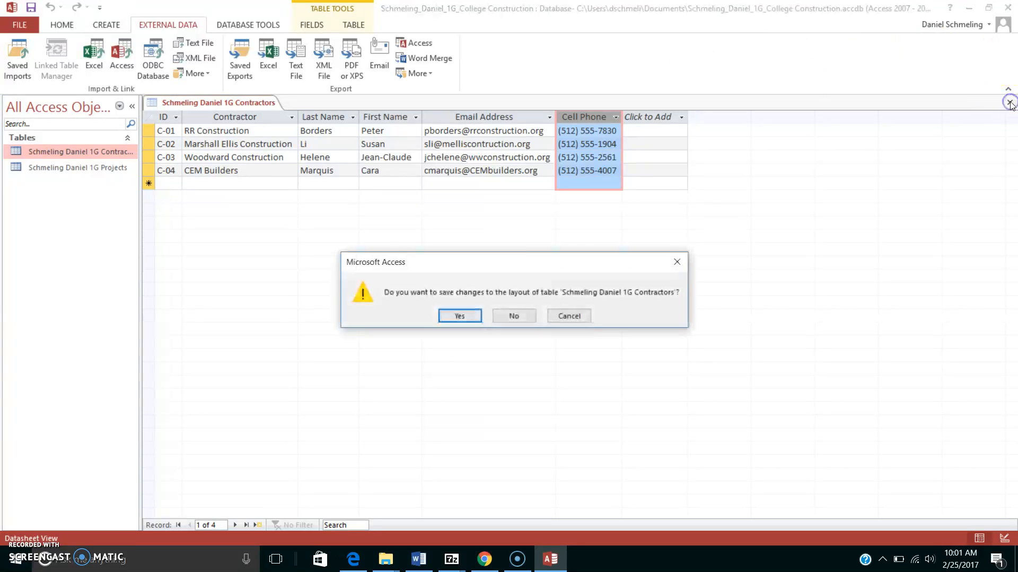
pyautogui.click(453, 316)
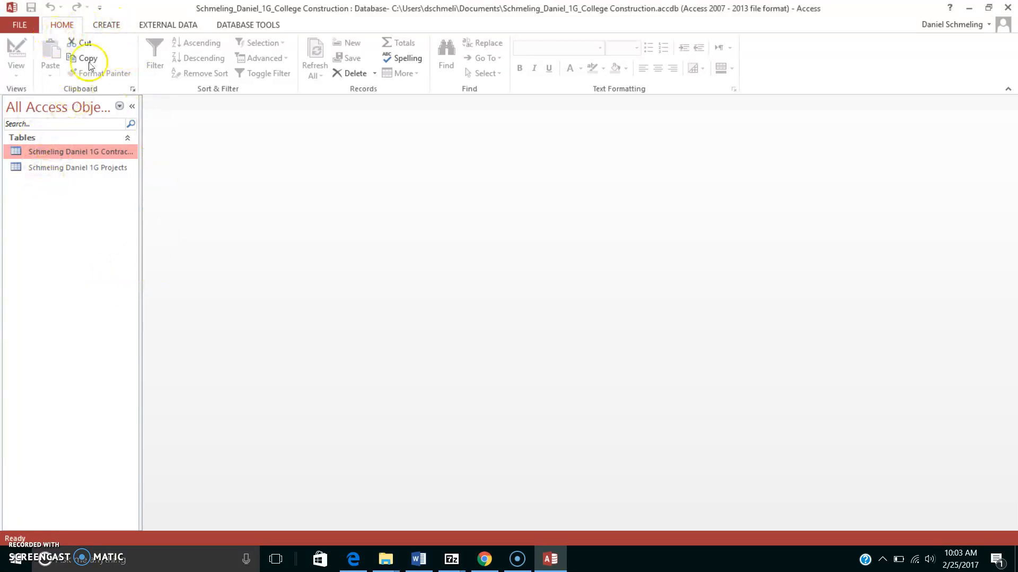
pyautogui.click(105, 25)
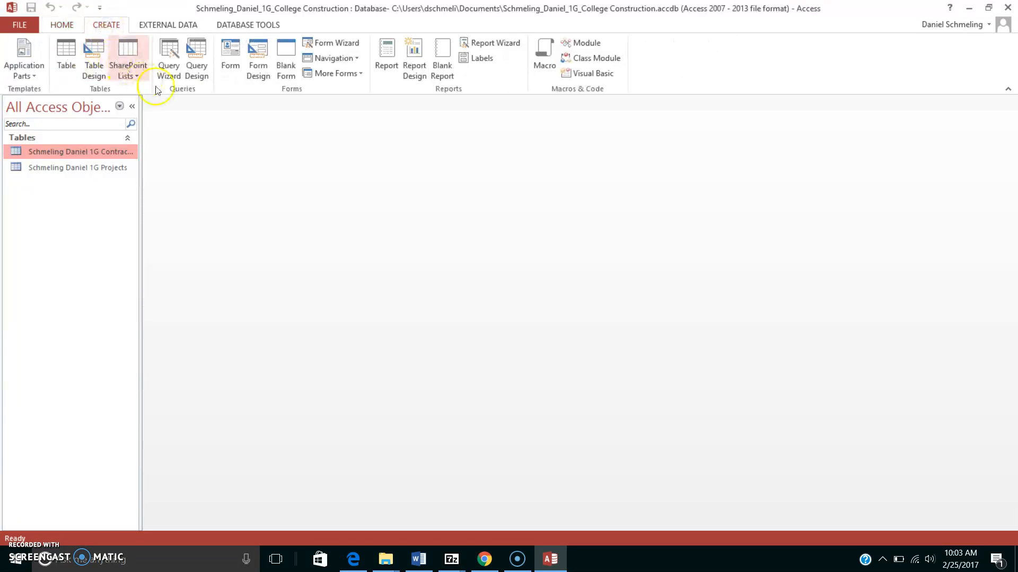
pyautogui.click(167, 60)
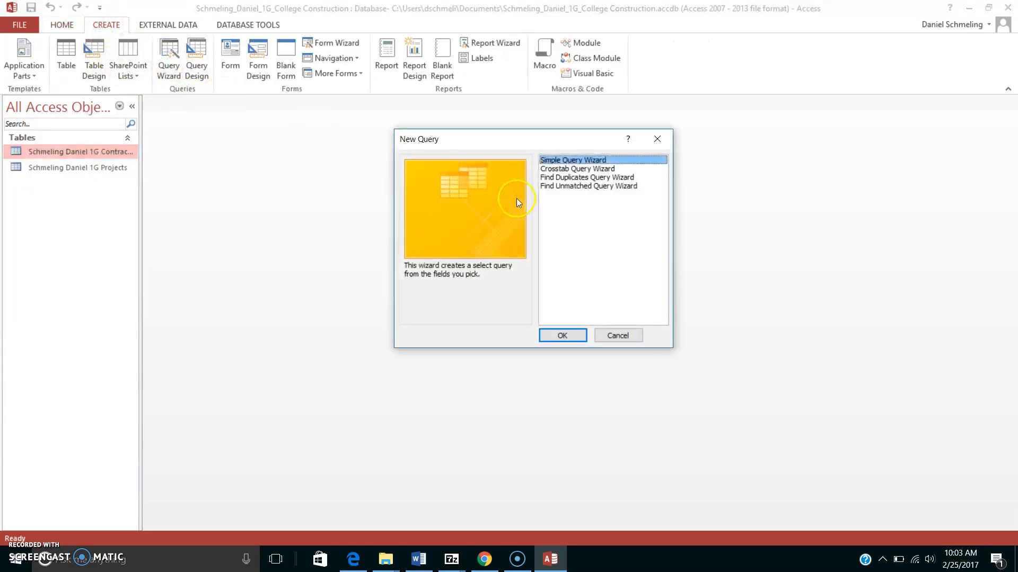
pyautogui.click(570, 336)
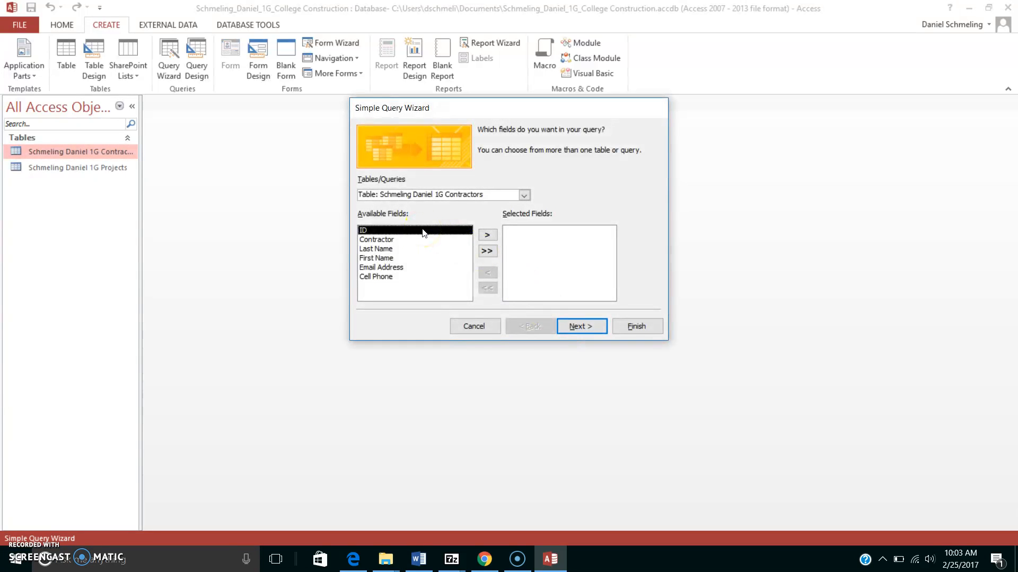
pyautogui.click(643, 330)
pyautogui.click(530, 313)
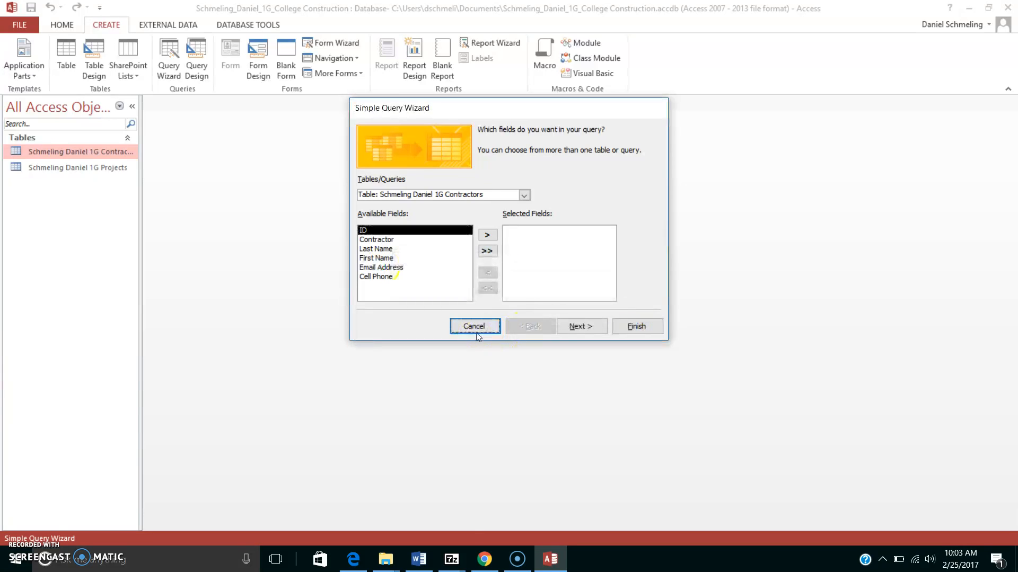
pyautogui.click(476, 333)
# Step: Start a new query with the Simple Query Wizard based on the Projects table
pyautogui.click(85, 168)
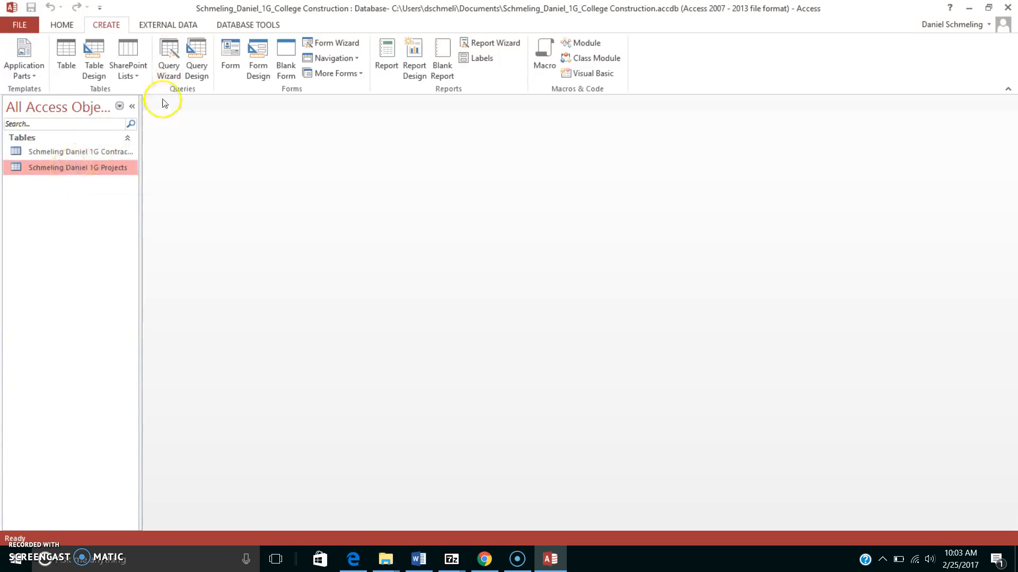
pyautogui.click(170, 59)
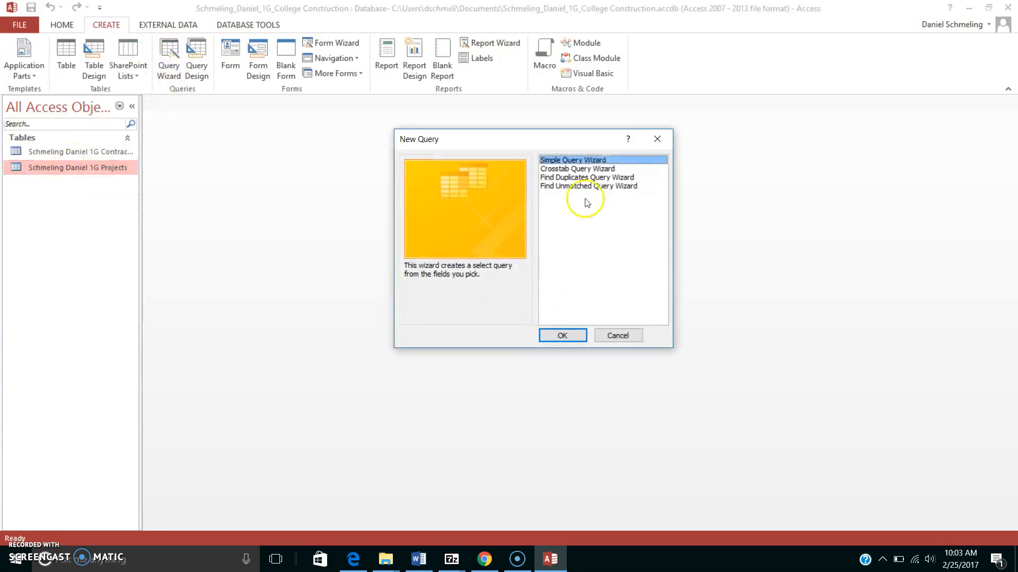
pyautogui.click(562, 335)
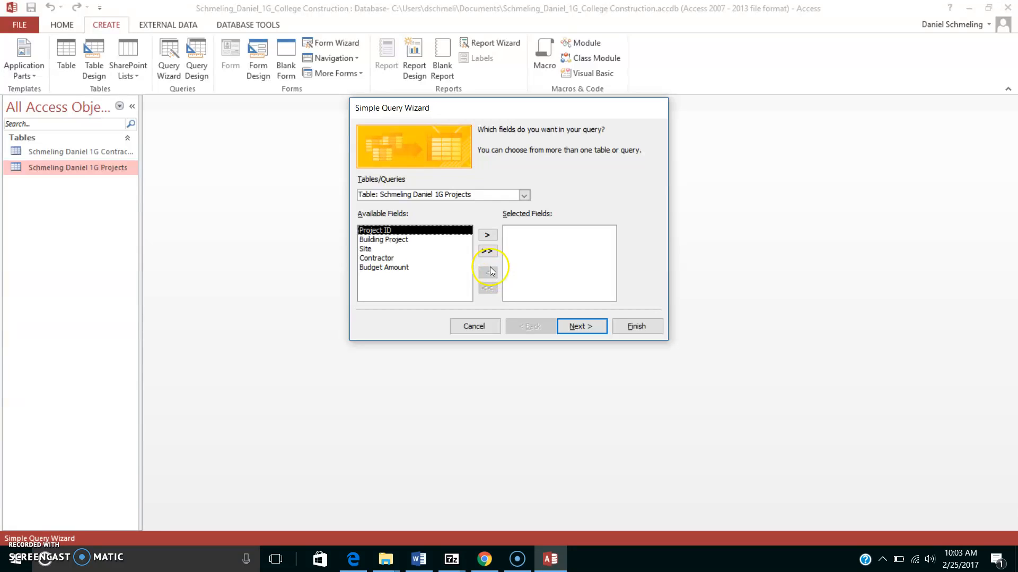
# Step: Add the Site, Building Project and Budget Amount fields to the query in that order, and continue with a detail query to its title
pyautogui.click(373, 249)
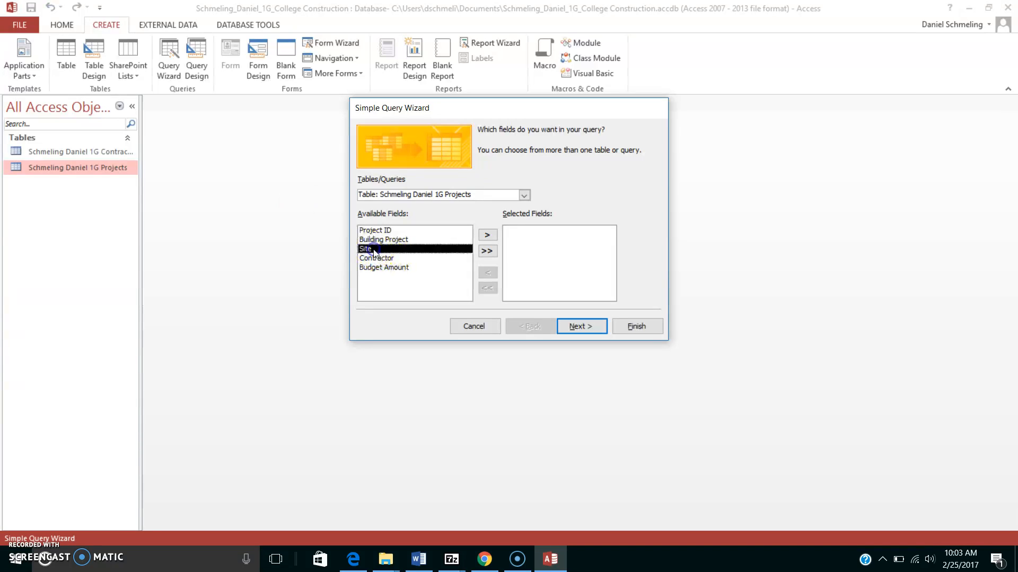
pyautogui.click(488, 235)
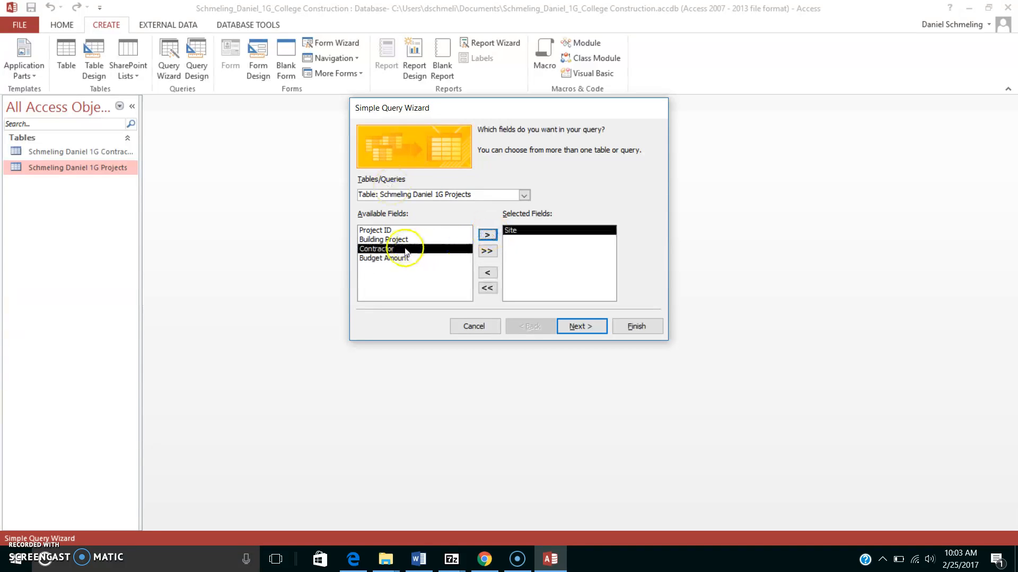
pyautogui.click(409, 240)
pyautogui.click(488, 235)
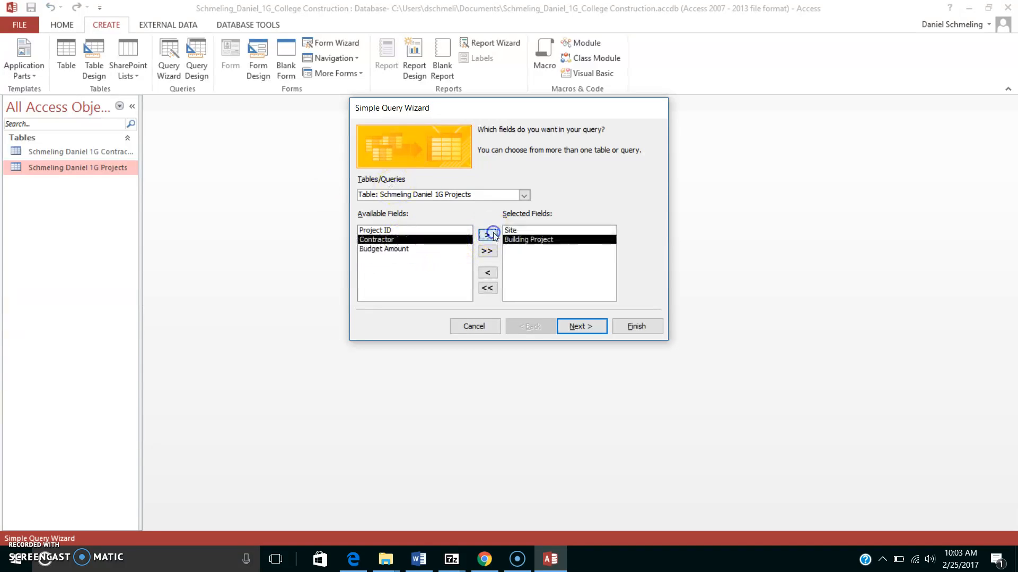
pyautogui.click(402, 249)
pyautogui.click(486, 234)
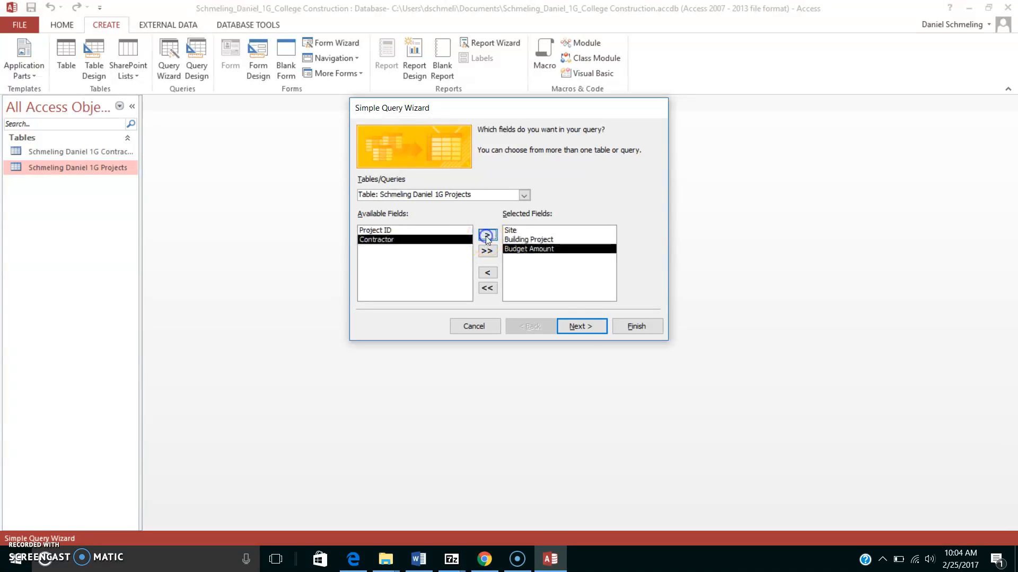
pyautogui.click(579, 326)
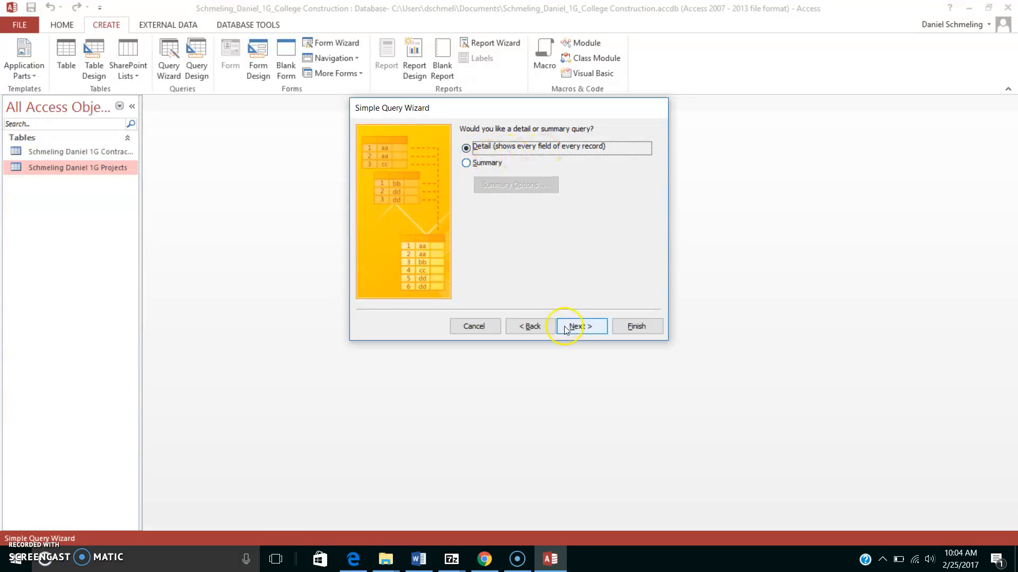
pyautogui.click(581, 327)
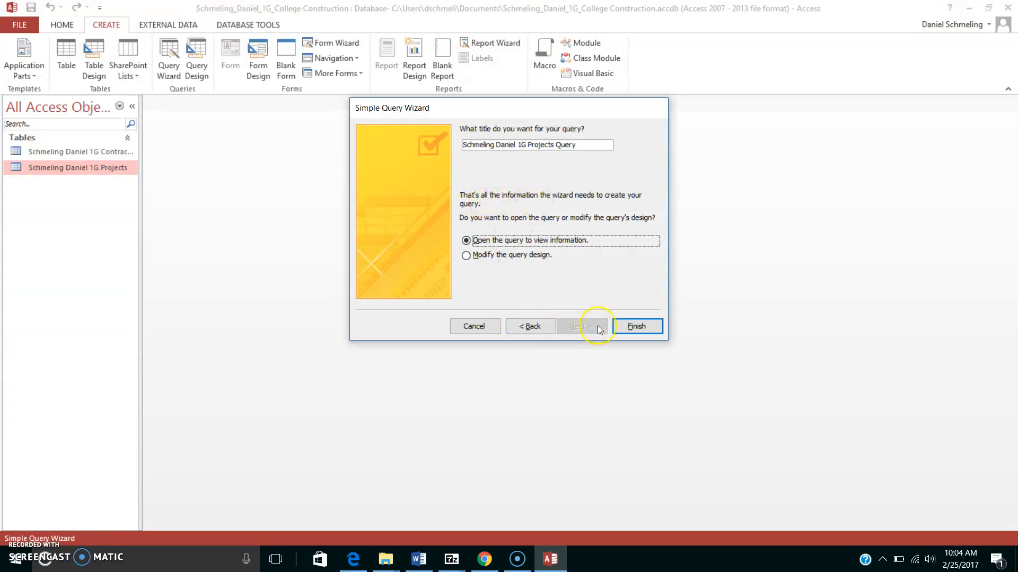
# Step: Finish the Projects query with its default title, opening it to view information, and preview its results for printing
pyautogui.click(636, 325)
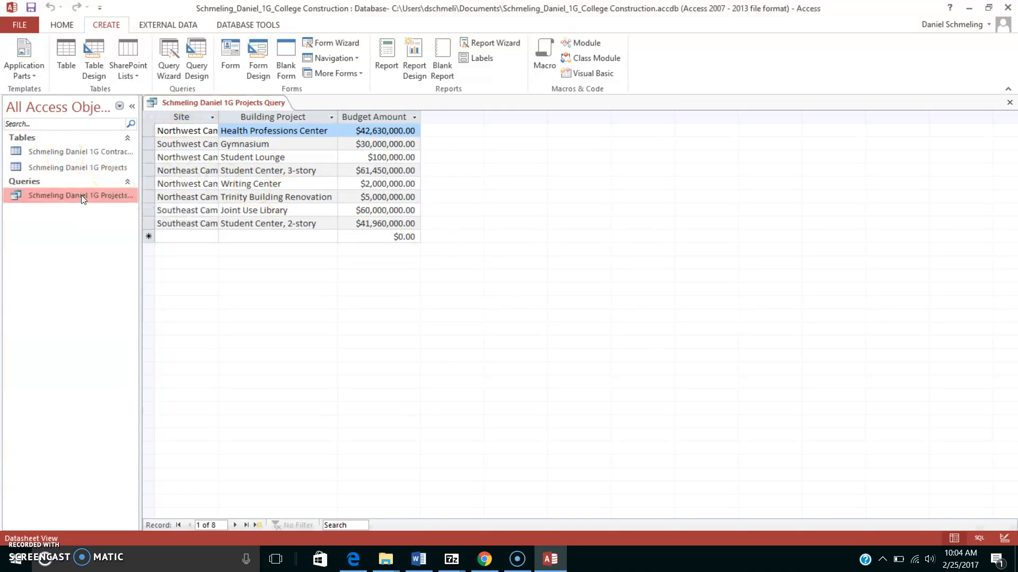
pyautogui.click(24, 23)
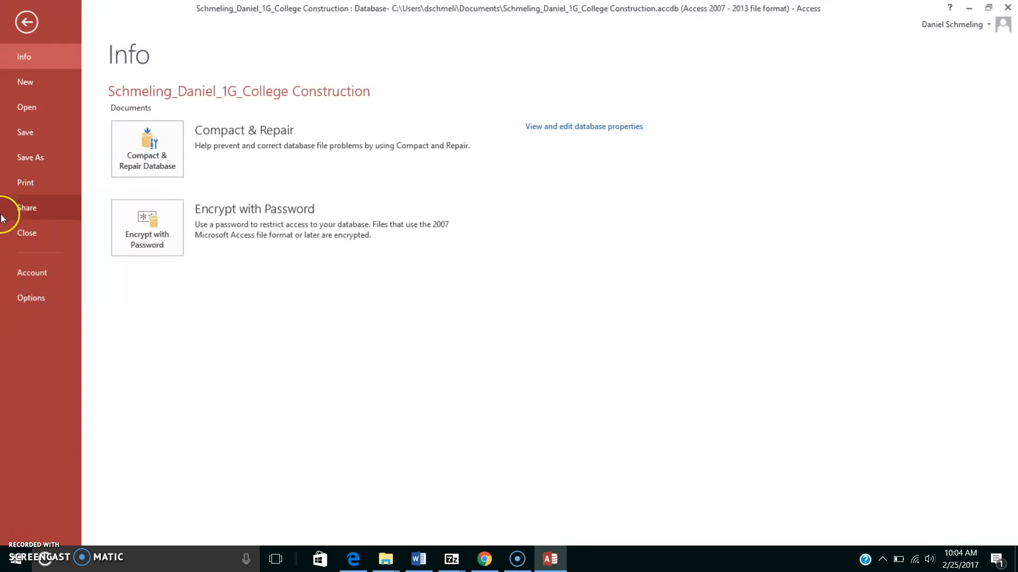
pyautogui.click(41, 186)
pyautogui.click(200, 218)
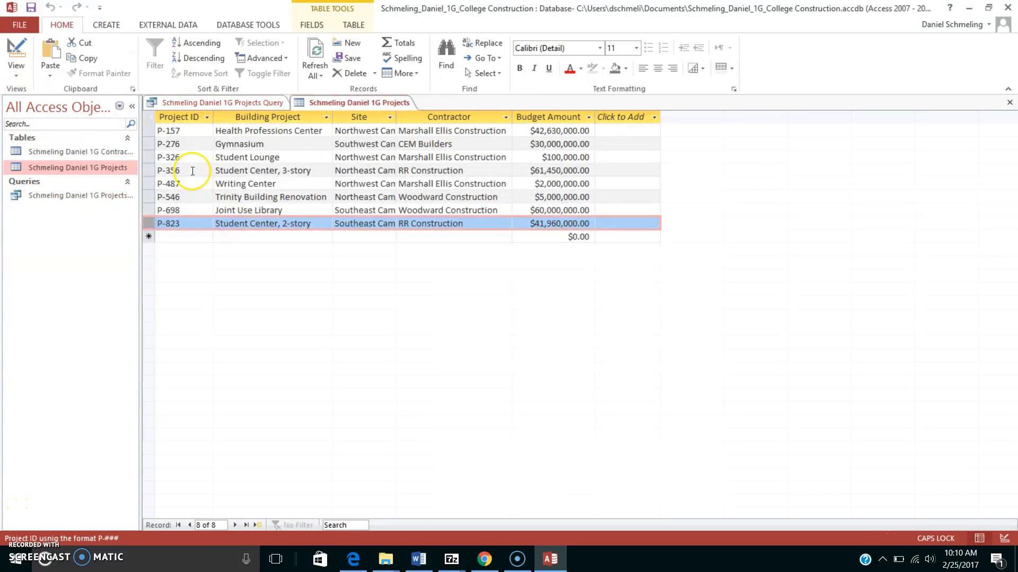
# Step: Create a form based on the 1G Projects table and page forward through its records to the seventh project, P-698
pyautogui.click(117, 167)
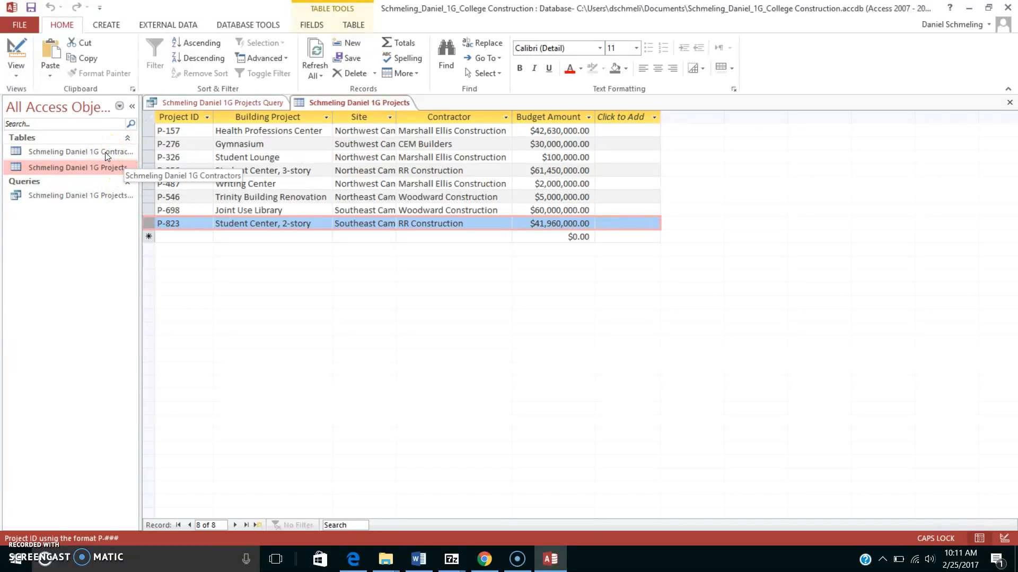
pyautogui.click(105, 166)
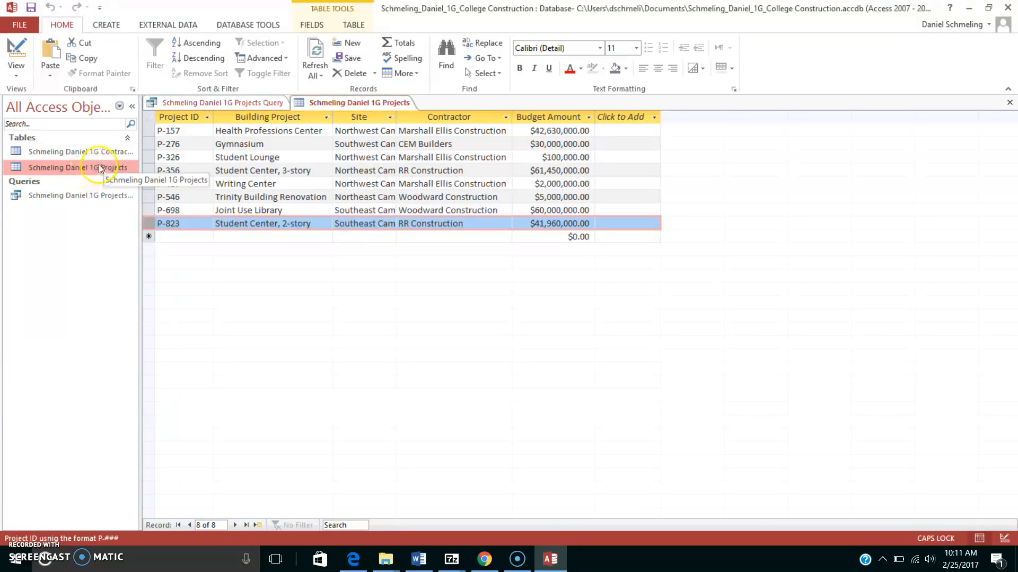
pyautogui.click(98, 167)
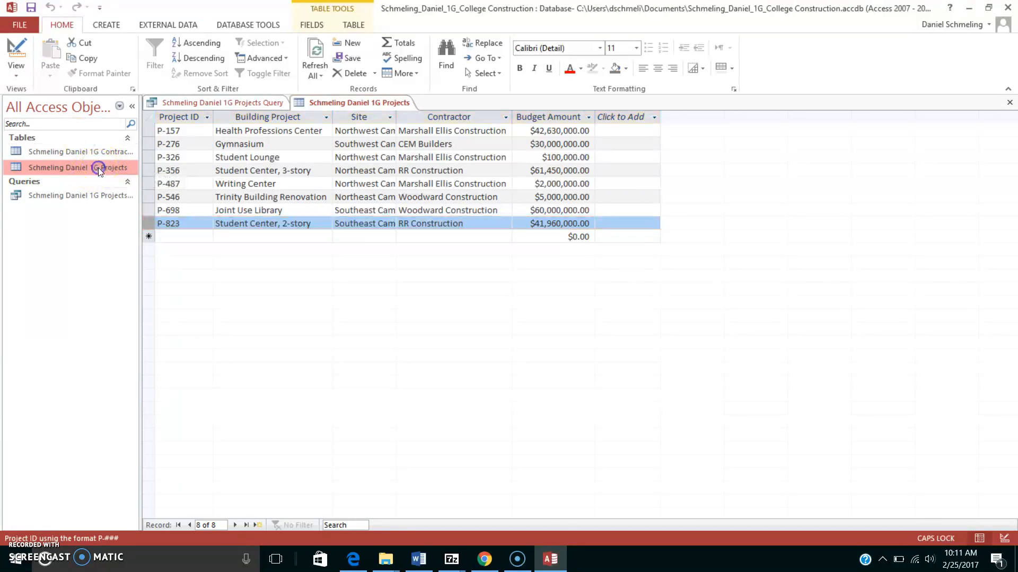
pyautogui.click(107, 25)
pyautogui.click(227, 56)
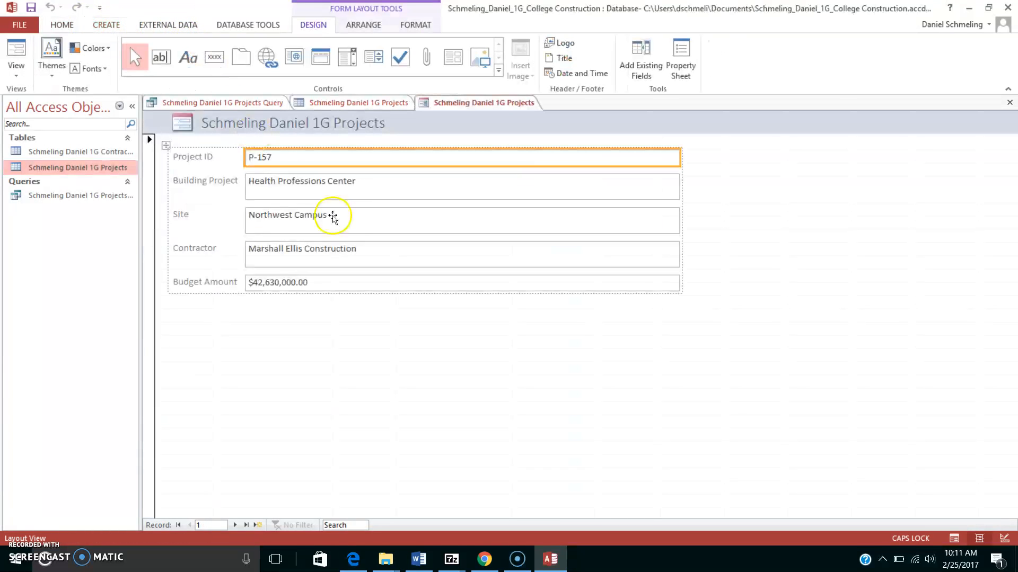
pyautogui.click(236, 525)
pyautogui.click(236, 525)
pyautogui.click(236, 525)
pyautogui.click(236, 525)
pyautogui.click(235, 525)
pyautogui.click(236, 525)
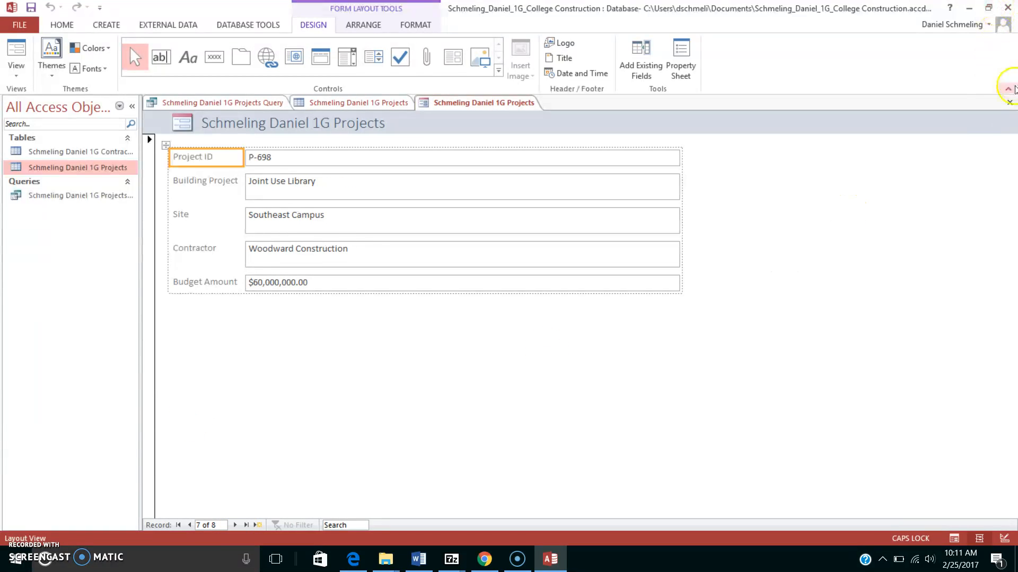
# Step: Close the new form and save it with the word Form added to the end of its suggested 1G Projects name
pyautogui.click(1009, 103)
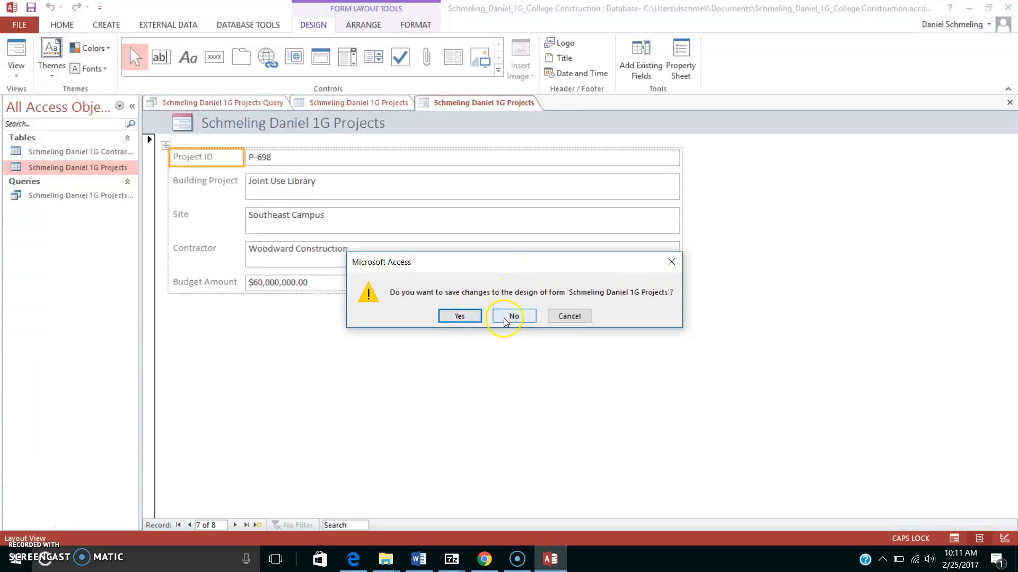
pyautogui.click(458, 317)
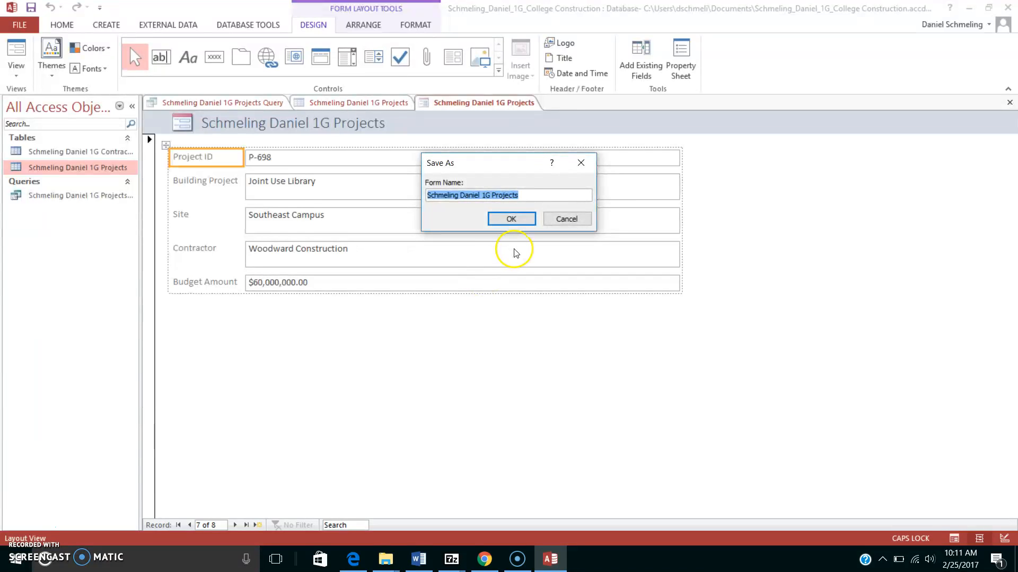
pyautogui.click(568, 194)
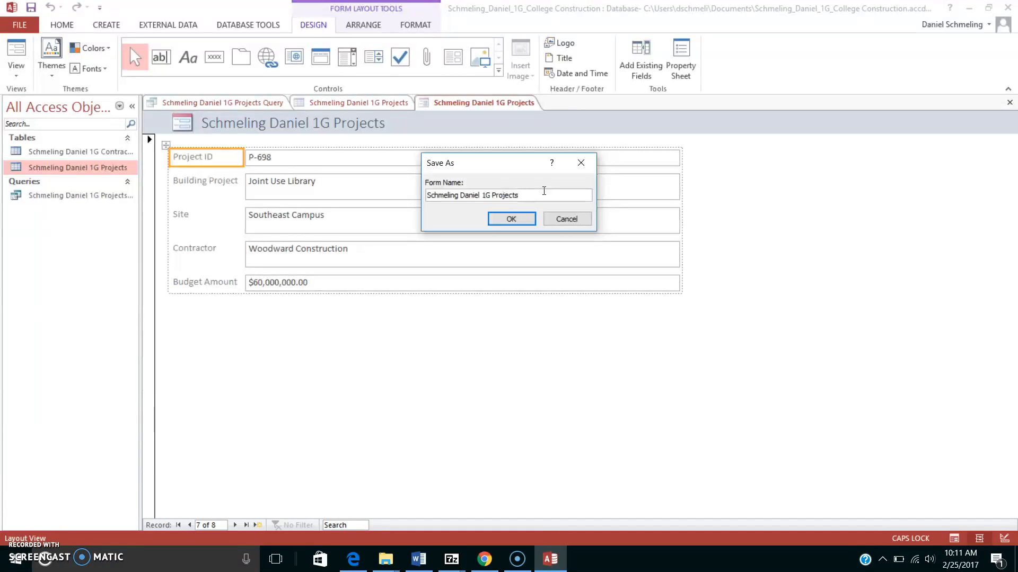
pyautogui.write('f')
pyautogui.click(527, 219)
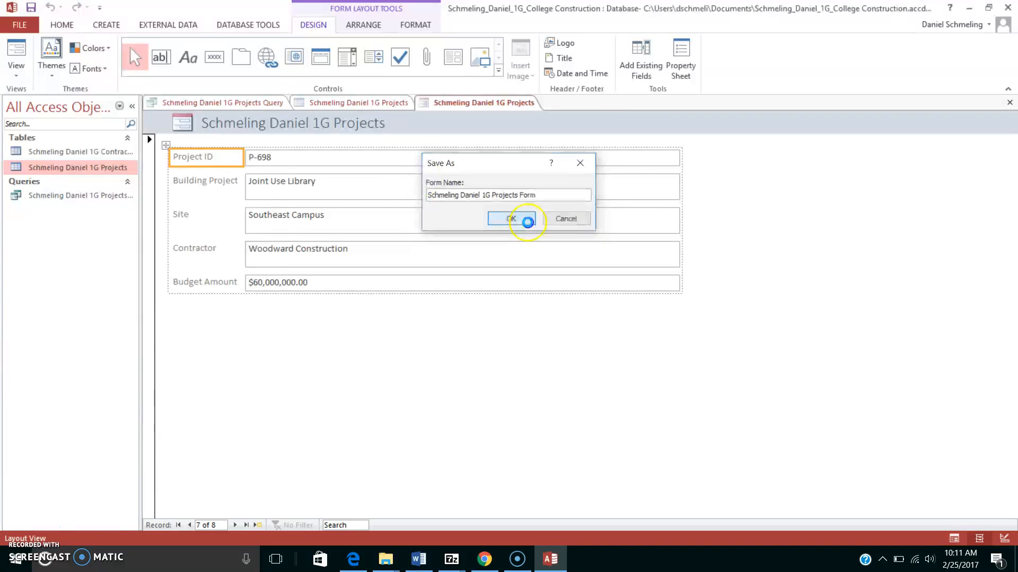
# Step: Bring up the 1G Projects Query results for viewing
pyautogui.click(108, 199)
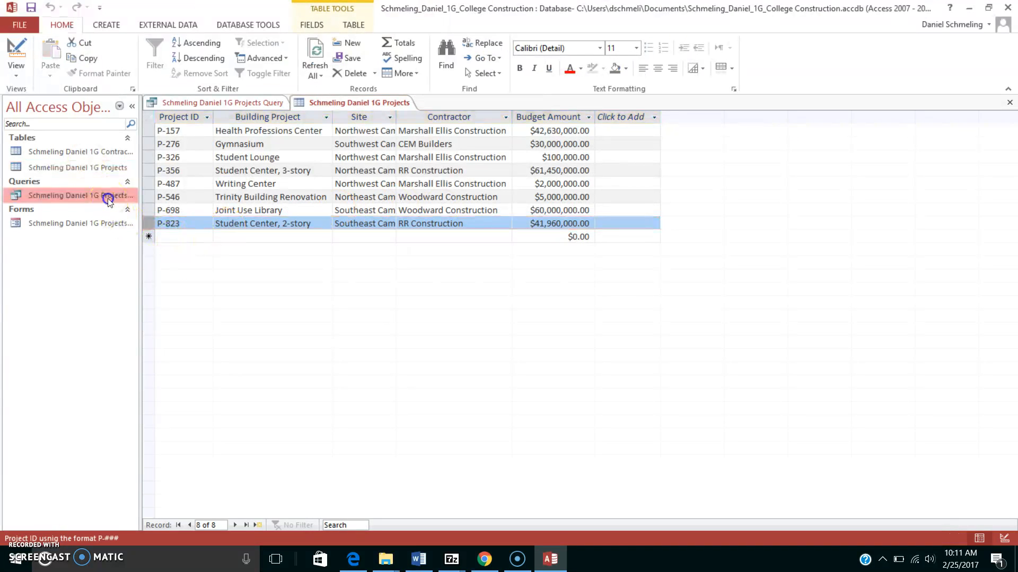
pyautogui.doubleClick(107, 199)
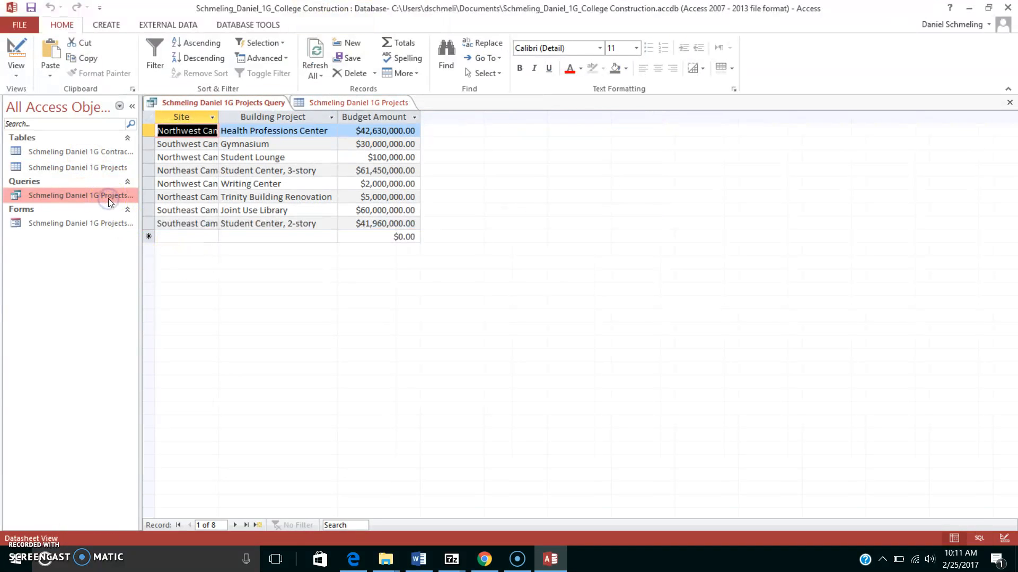
pyautogui.click(97, 223)
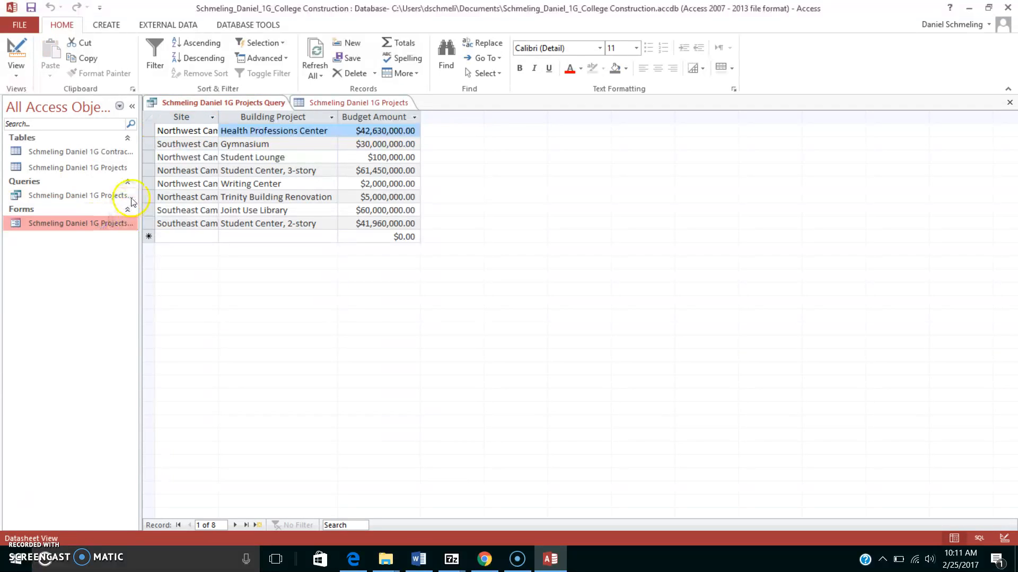
pyautogui.click(62, 196)
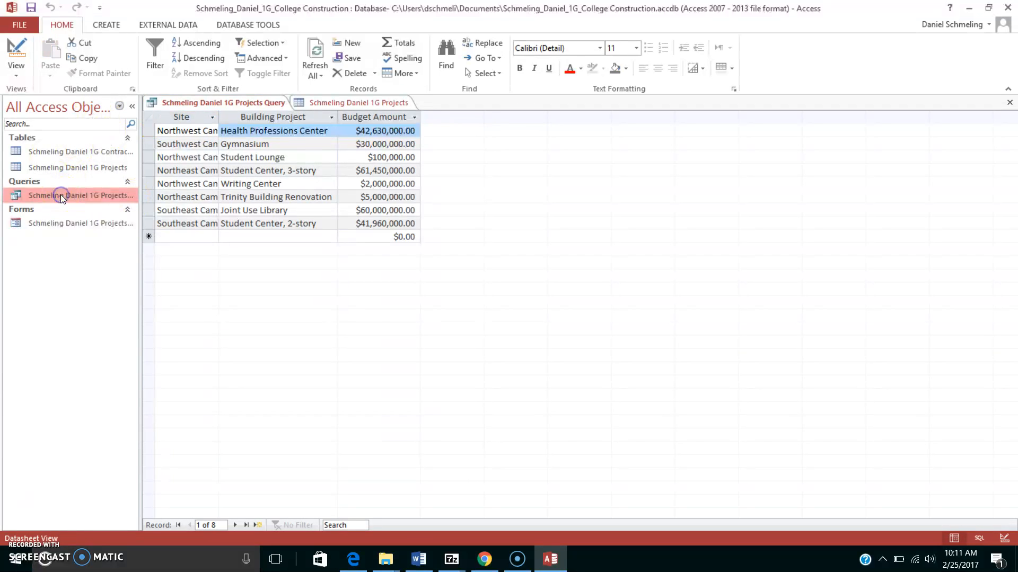
# Step: Open the saved 1G Projects Form and page forward through its records to the seventh project, P-698
pyautogui.doubleClick(59, 222)
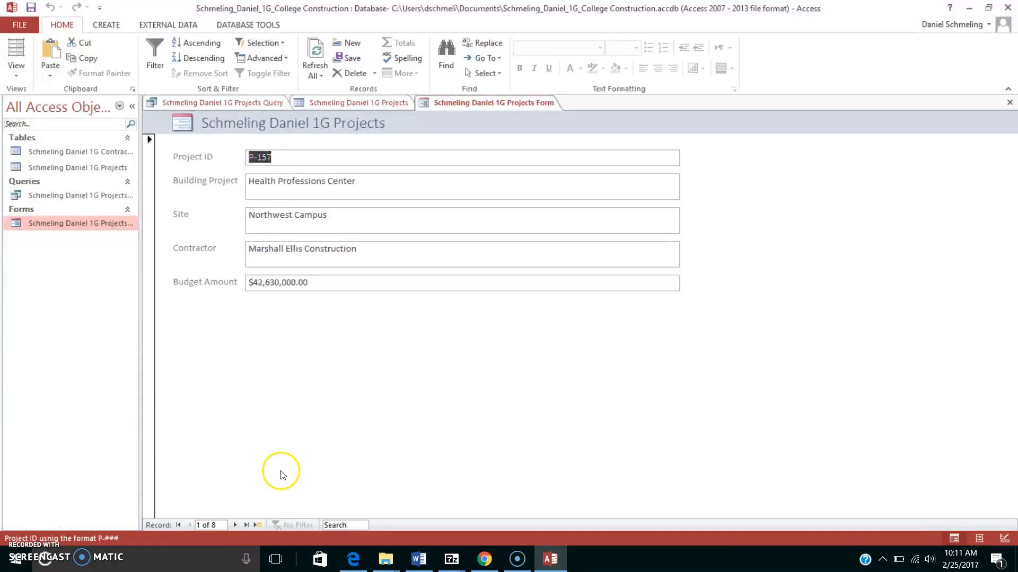
pyautogui.click(236, 524)
pyautogui.click(235, 525)
pyautogui.click(235, 525)
pyautogui.click(235, 524)
pyautogui.click(236, 524)
pyautogui.click(235, 525)
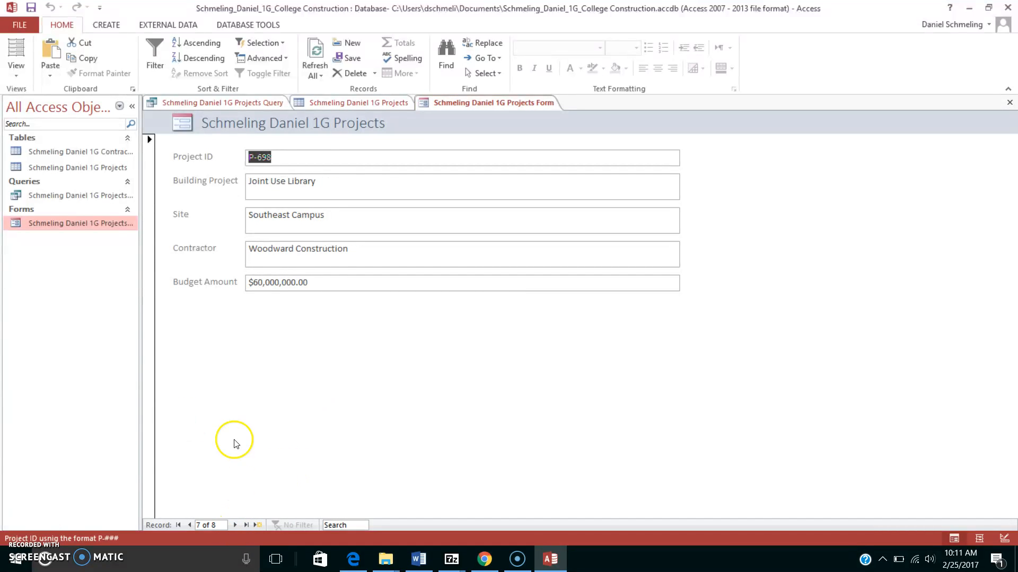